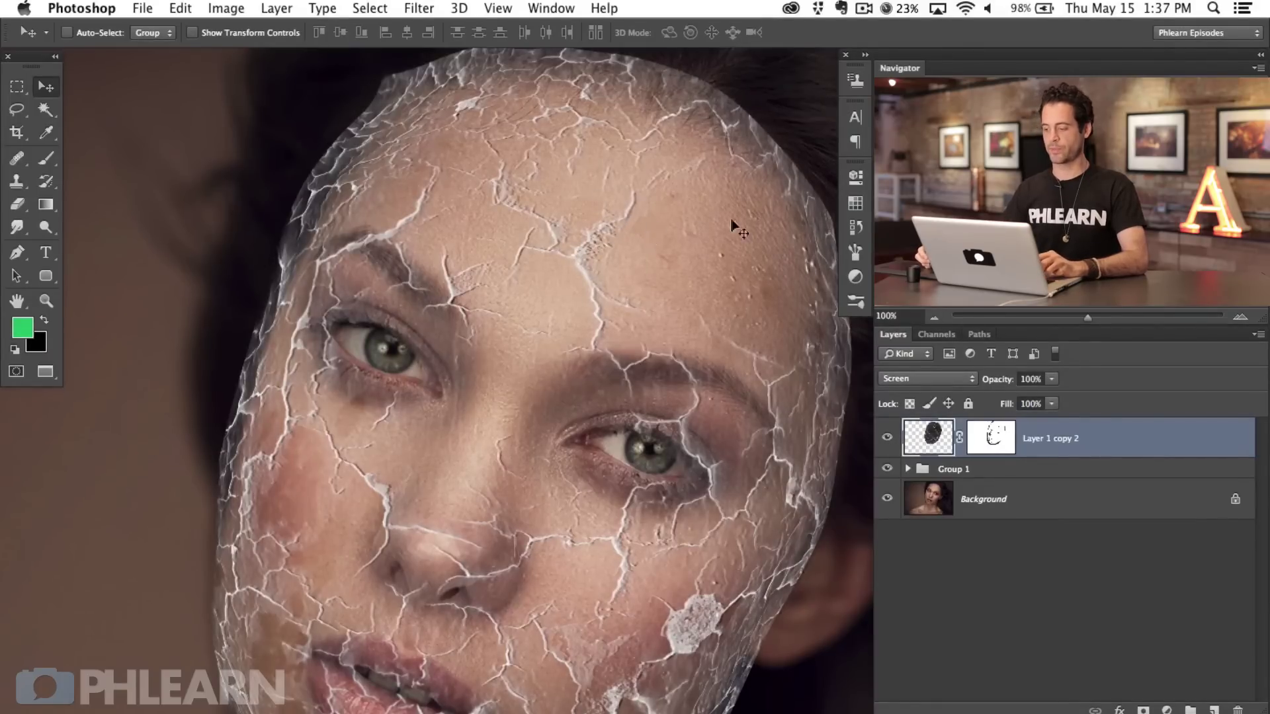
Toggle Layer 1 copy 2 off and on to compare the Screen-blended cracks on the face
scroll(561, 461, "down", 3)
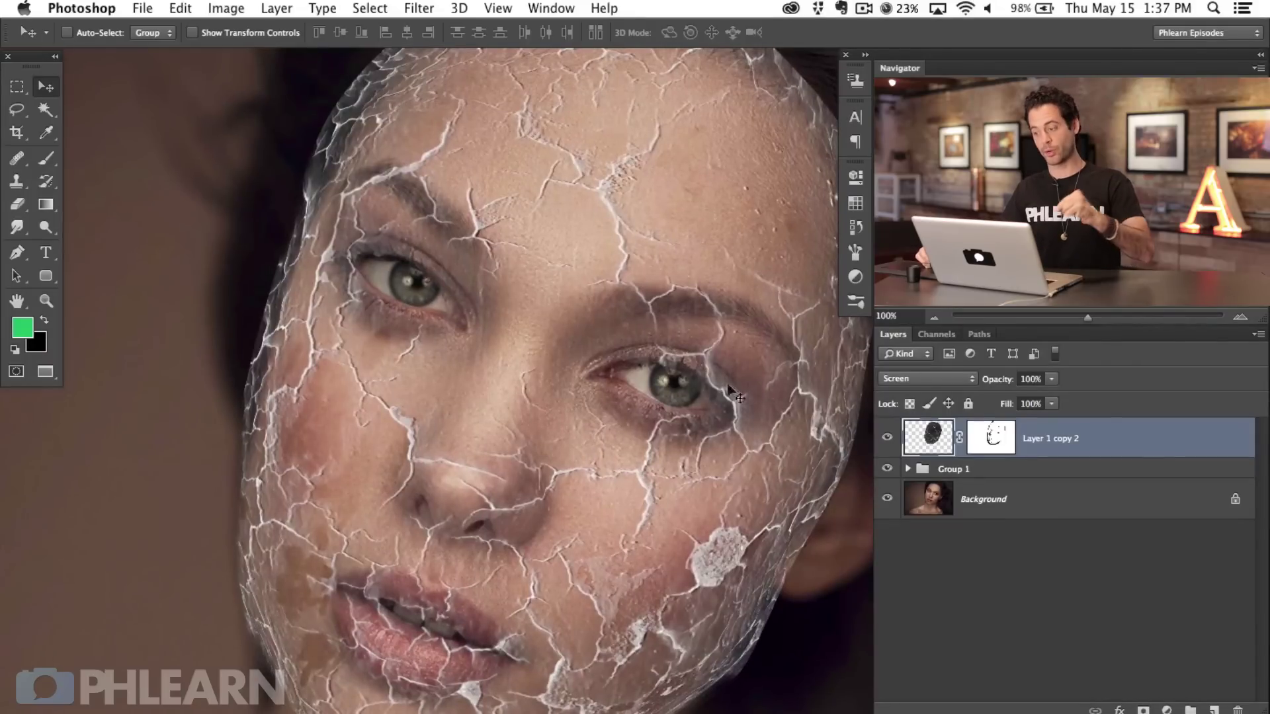
left_click(887, 438)
left_click(887, 438)
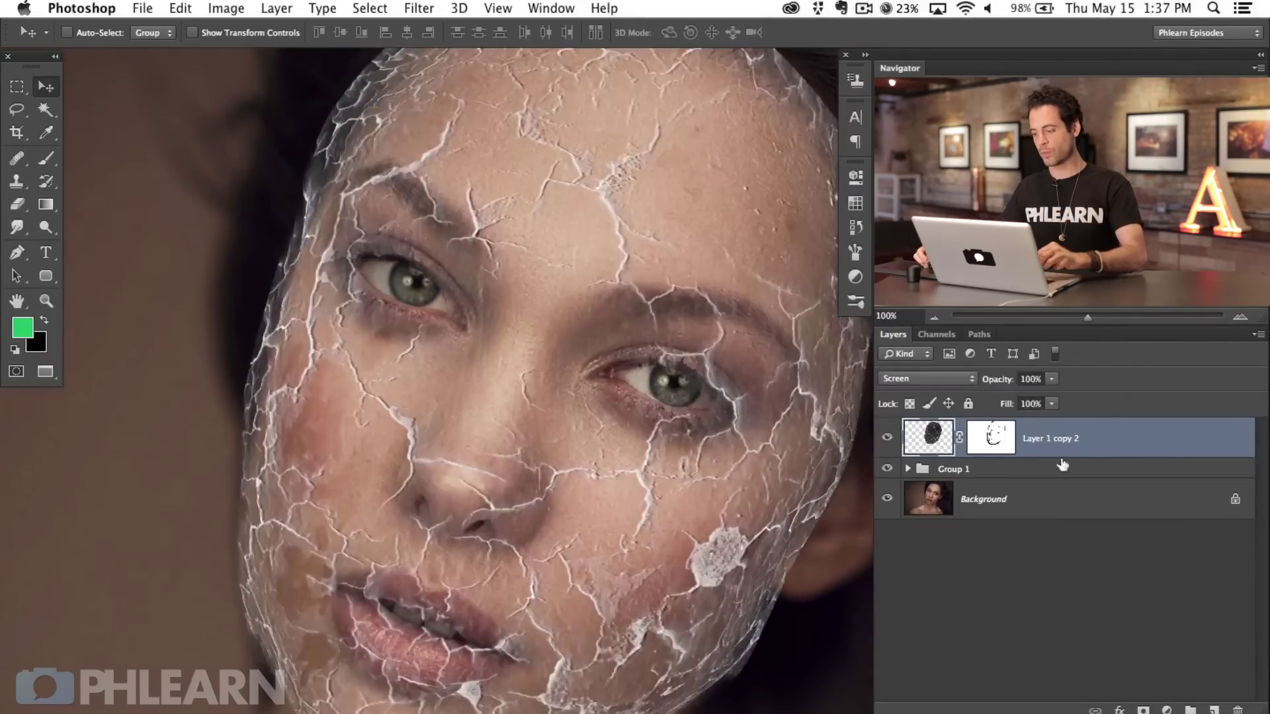
Split Layer 1 copy 2's Underlying Layer Blend If slider to 78/170 so skin shows through
double_click(1106, 441)
left_click_drag(587, 479, 738, 550)
left_click_drag(439, 148, 306, 114)
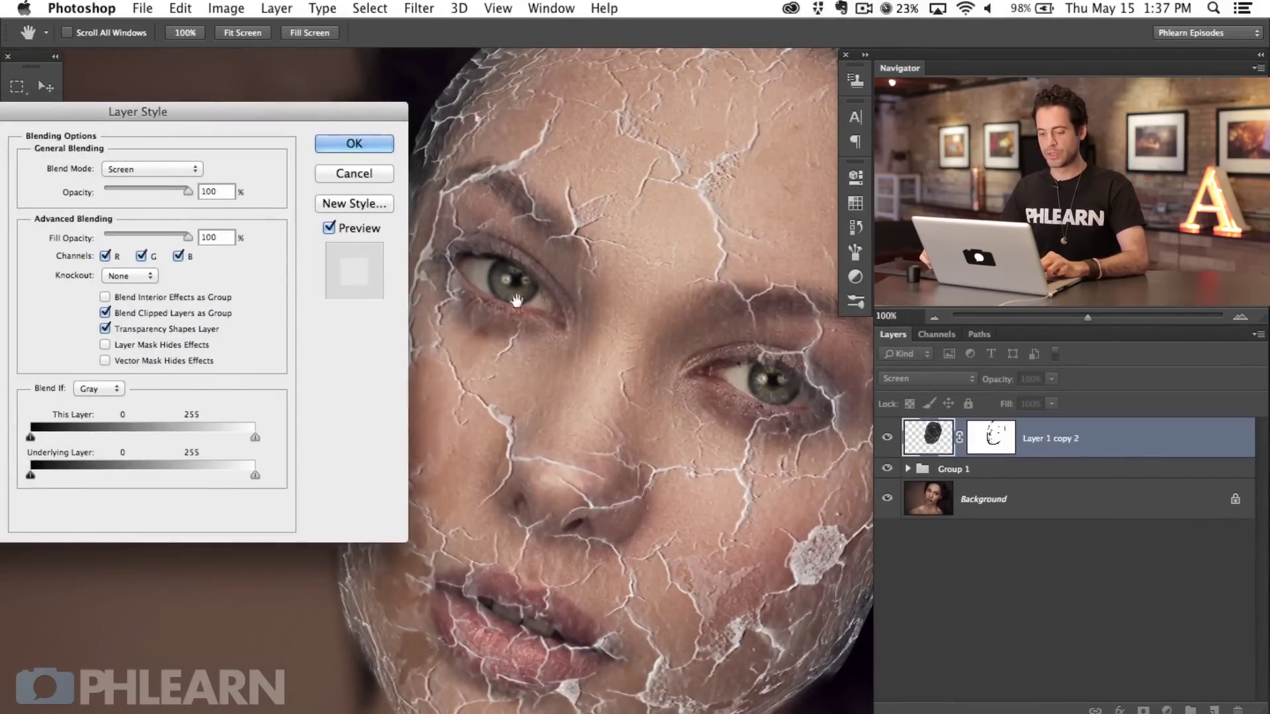
key("alt")
left_click_drag(37, 474, 141, 474)
left_click_drag(29, 476, 180, 474)
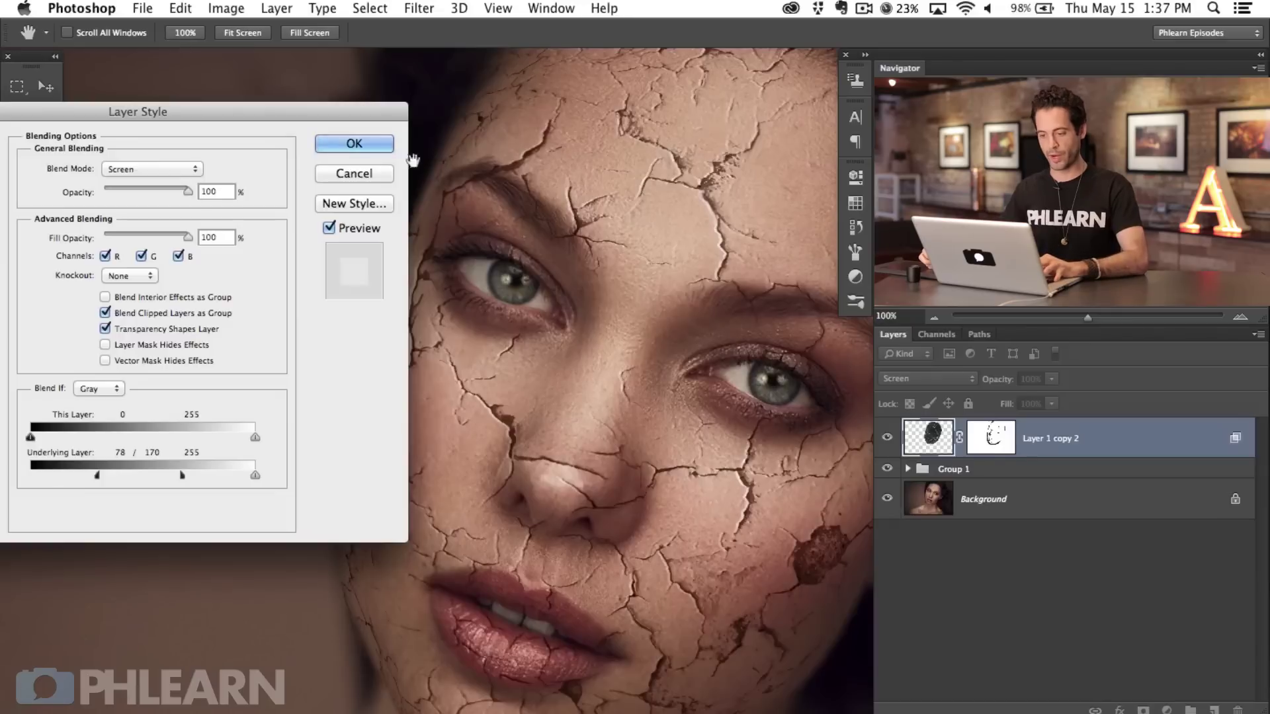
left_click(371, 143)
left_click(887, 437)
left_click(888, 438)
Inspect the cracks at 200% and toggle Layer 1 copy 2 to compare
key("super+plus")
key("super+plus")
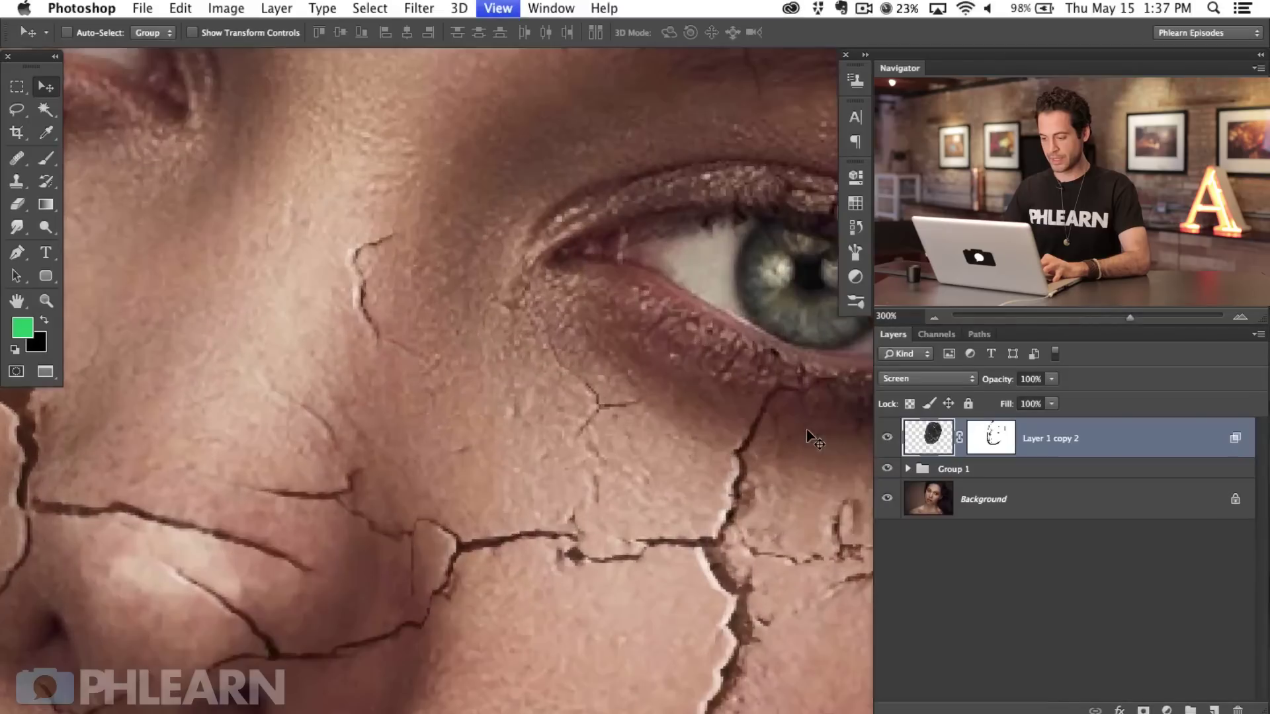
key("super+minus")
left_click_drag(591, 306, 742, 599)
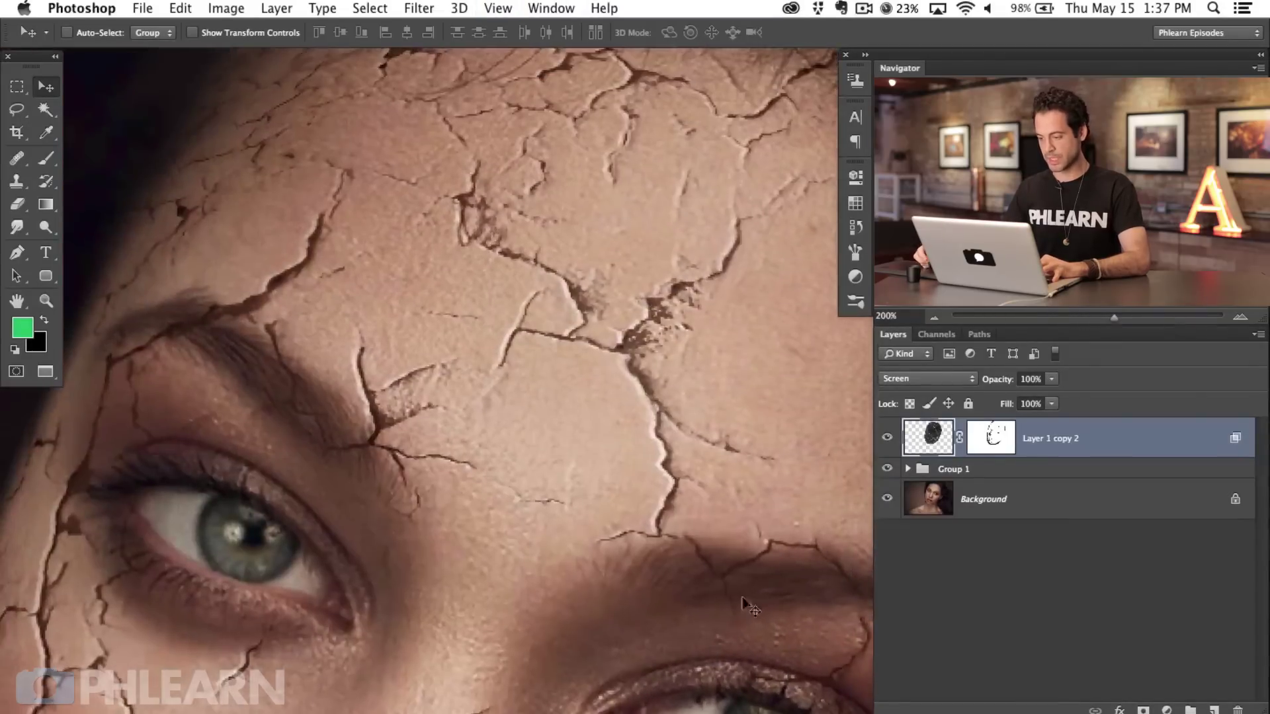
left_click(887, 438)
left_click(887, 438)
left_click(887, 438)
left_click(887, 438)
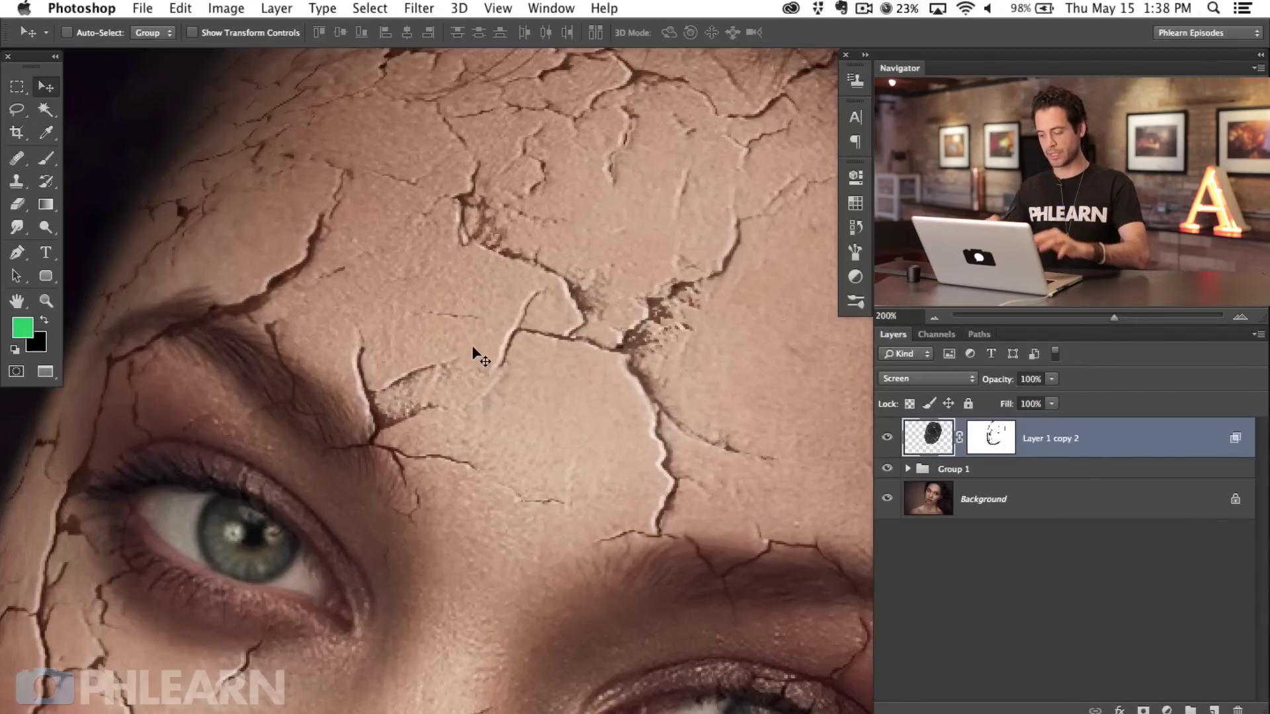
Shift the crack texture about 0.097 in horizontally and 0.014 in vertically
key("super+minus")
key("super+minus")
left_click_drag(546, 512, 466, 339)
key("super+plus")
left_click_drag(566, 530, 573, 526)
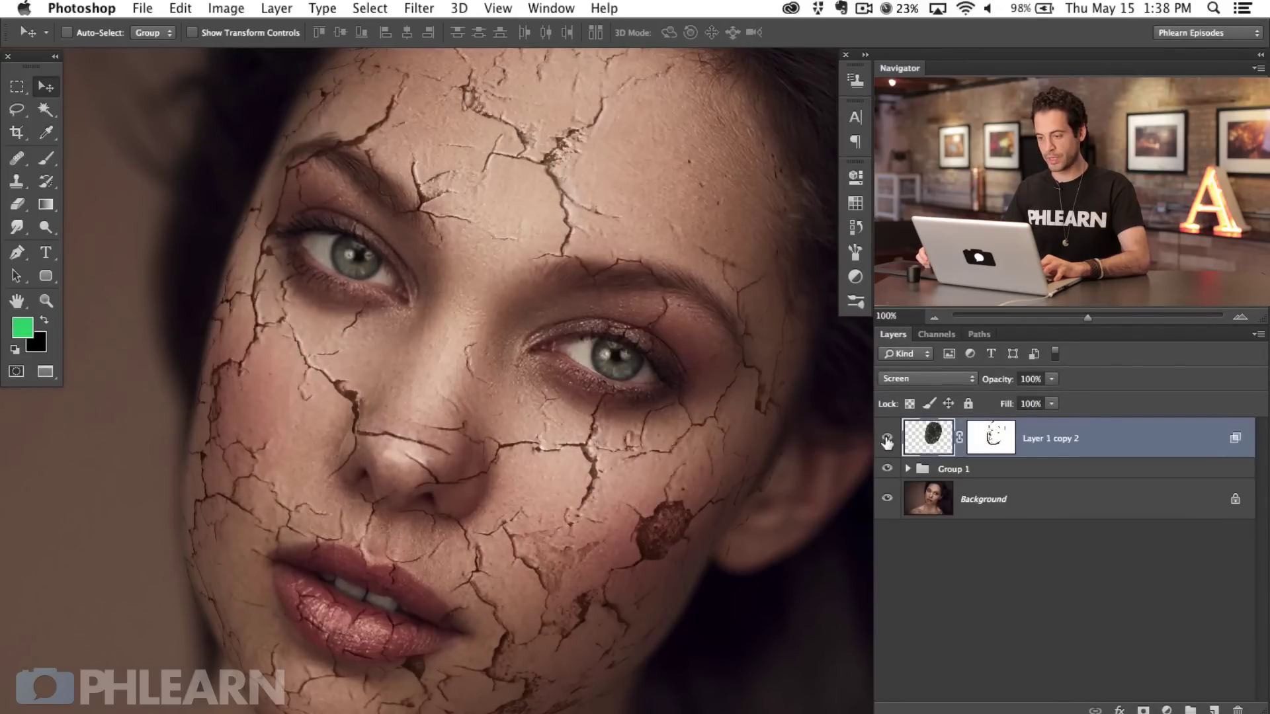
left_click(887, 439)
Lower Layer 1 copy 2's opacity to 78% and compare it on and off
left_click(887, 439)
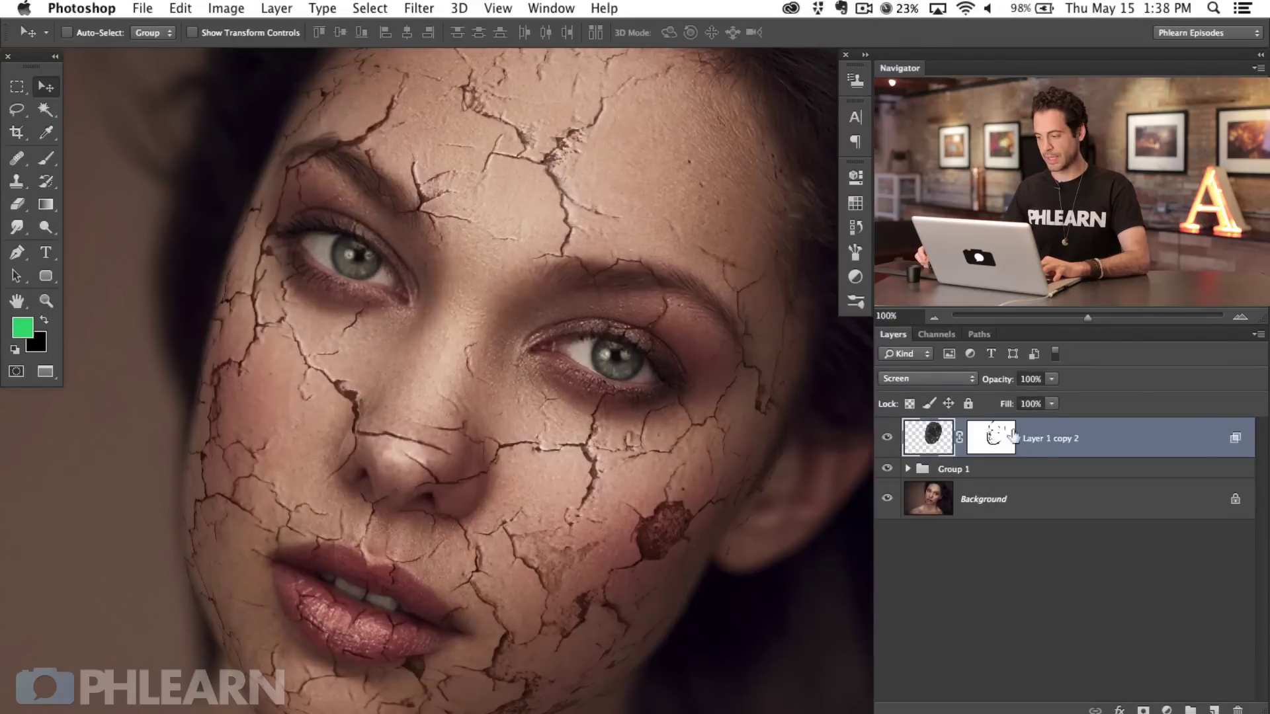
left_click_drag(998, 386, 986, 386)
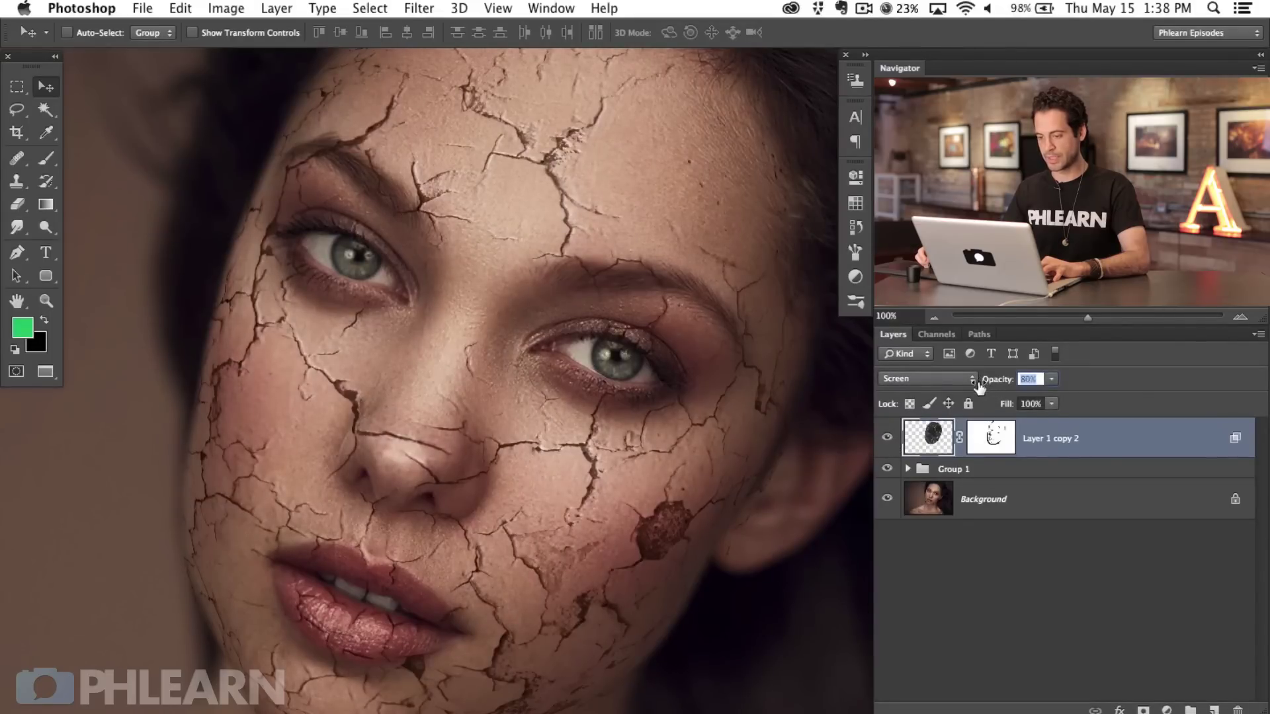
left_click(883, 438)
left_click(883, 438)
left_click(883, 438)
left_click(883, 438)
Toggle the crack layer repeatedly over the forehead and lips to judge the 78% result
left_click_drag(621, 465, 645, 547)
left_click(887, 437)
left_click(887, 438)
left_click(887, 438)
left_click(888, 437)
left_click(887, 438)
left_click(887, 437)
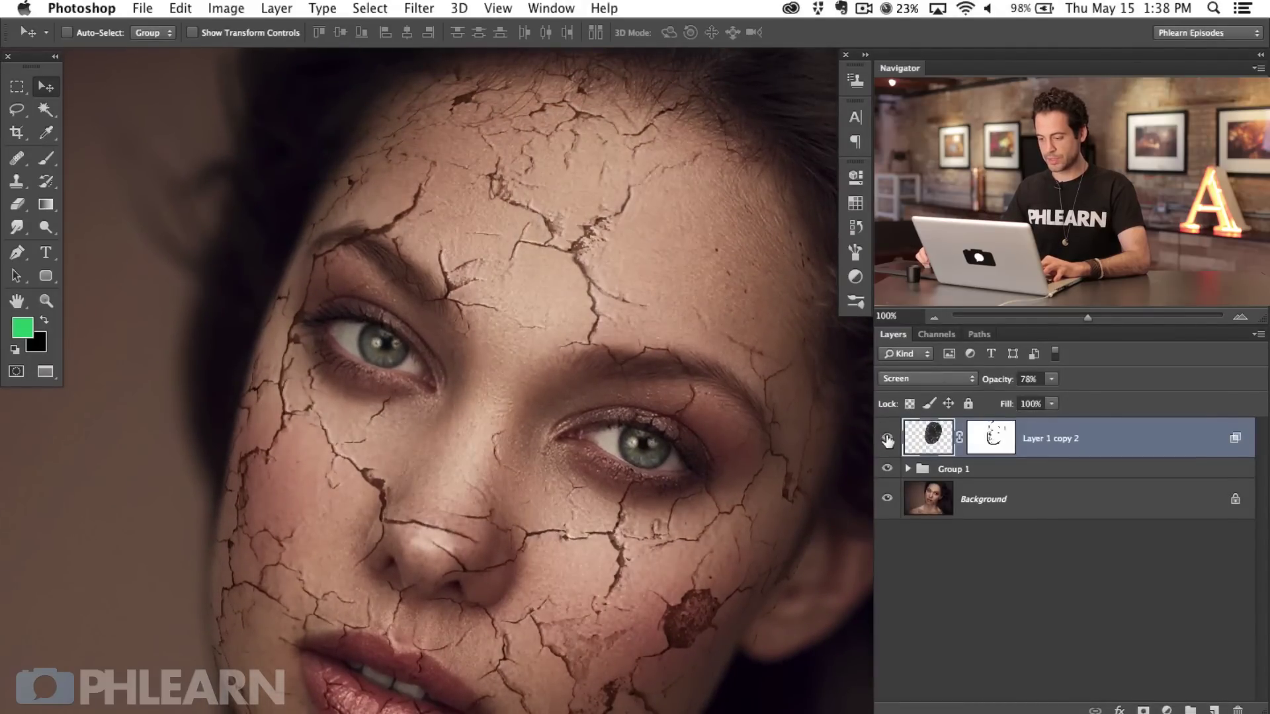
left_click_drag(544, 632, 559, 513)
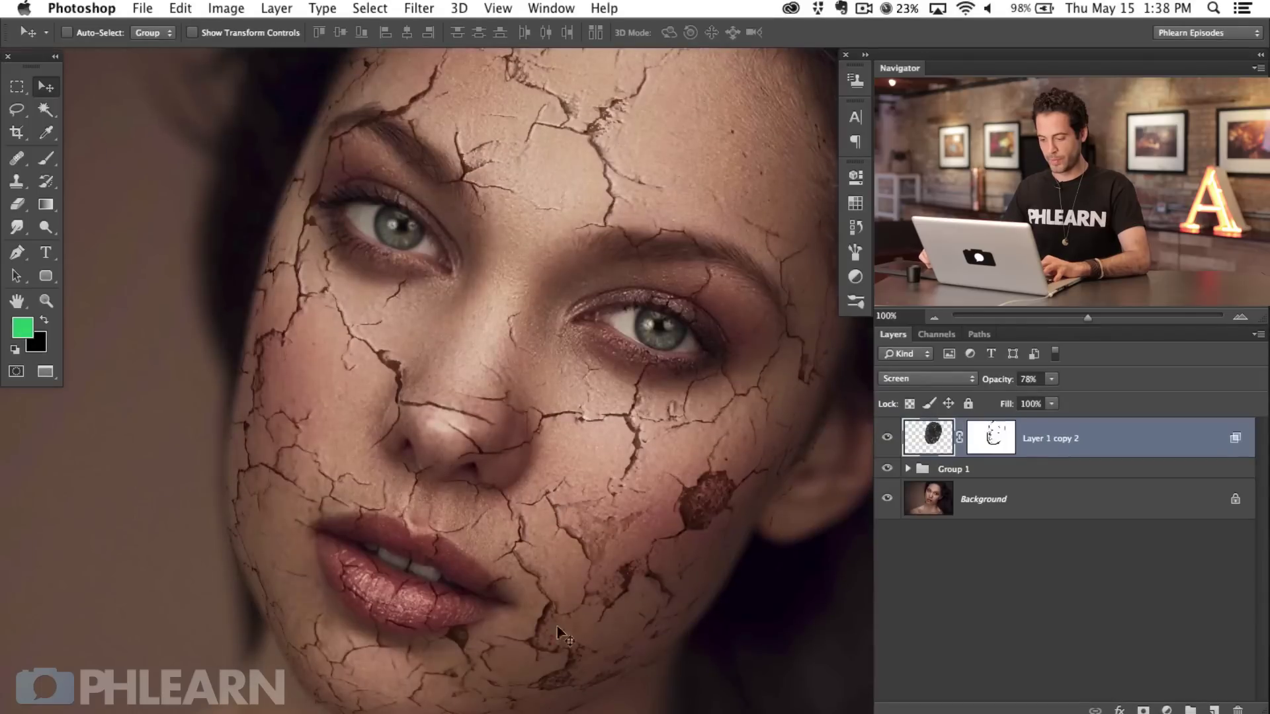
left_click(887, 438)
left_click(887, 438)
left_click(887, 439)
left_click(888, 439)
left_click(889, 439)
left_click(889, 439)
left_click(888, 439)
left_click(889, 438)
scroll(692, 509, "up", 2)
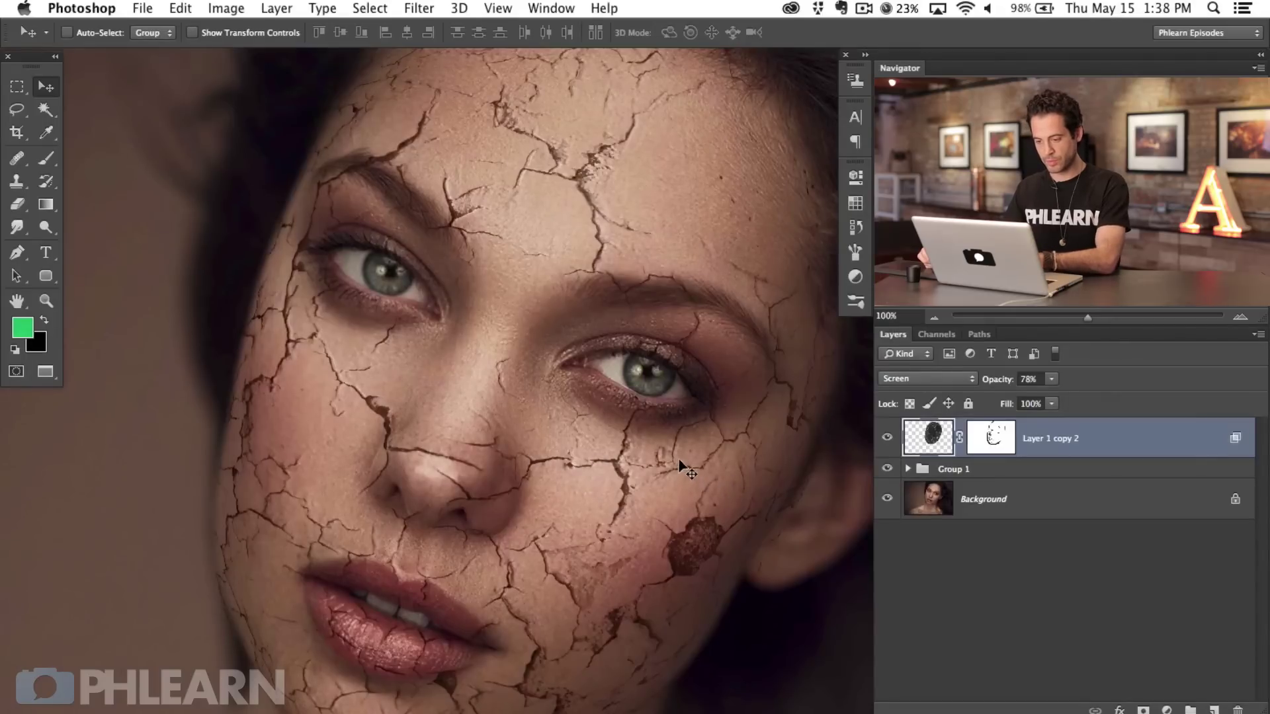
left_click(887, 438)
left_click(887, 438)
left_click(887, 438)
left_click(886, 438)
left_click(885, 439)
left_click(883, 438)
left_click(882, 439)
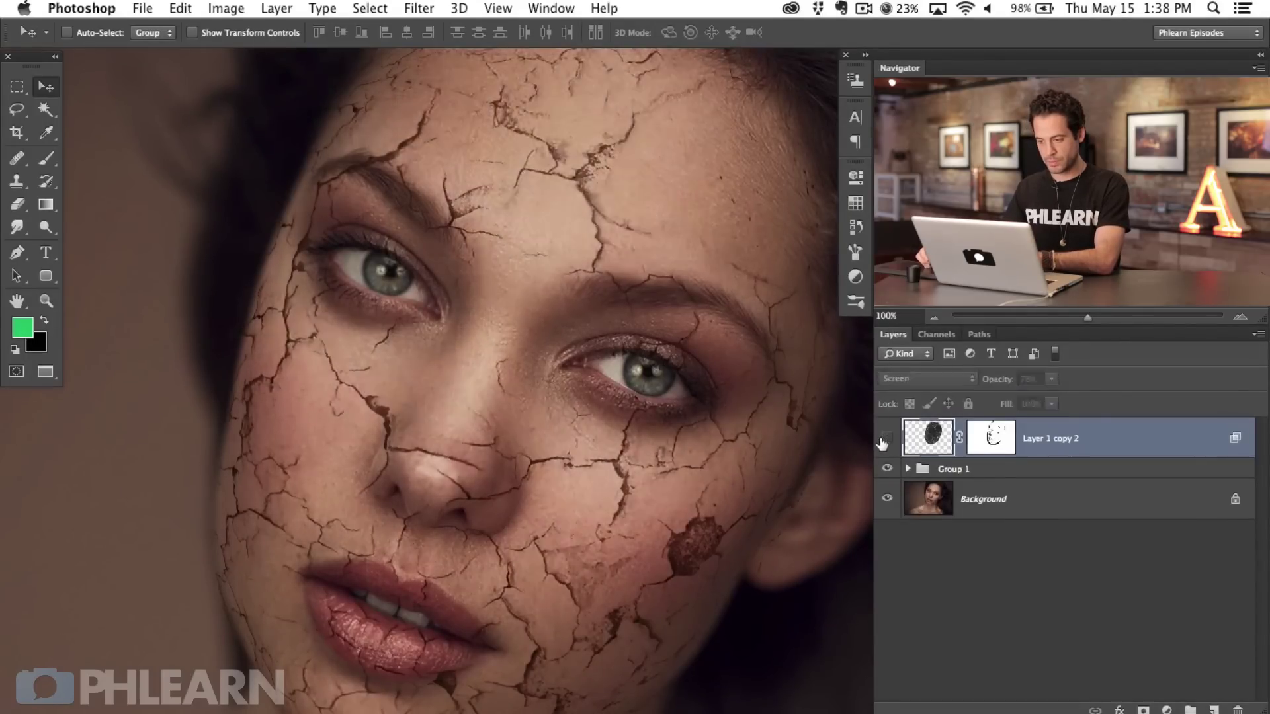
left_click(882, 443)
left_click(882, 442)
left_click(882, 443)
left_click(882, 442)
left_click(882, 442)
left_click(881, 441)
left_click(881, 441)
left_click(880, 442)
left_click(880, 442)
left_click(880, 441)
left_click(878, 442)
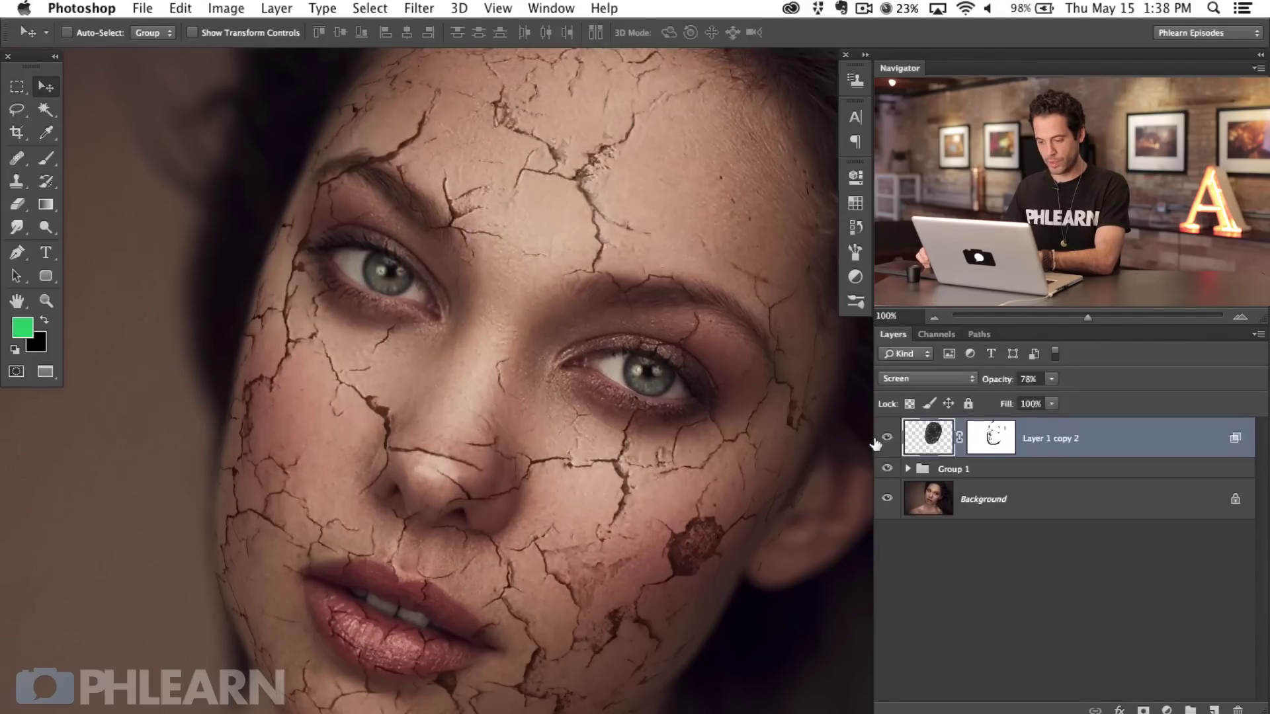
left_click(878, 441)
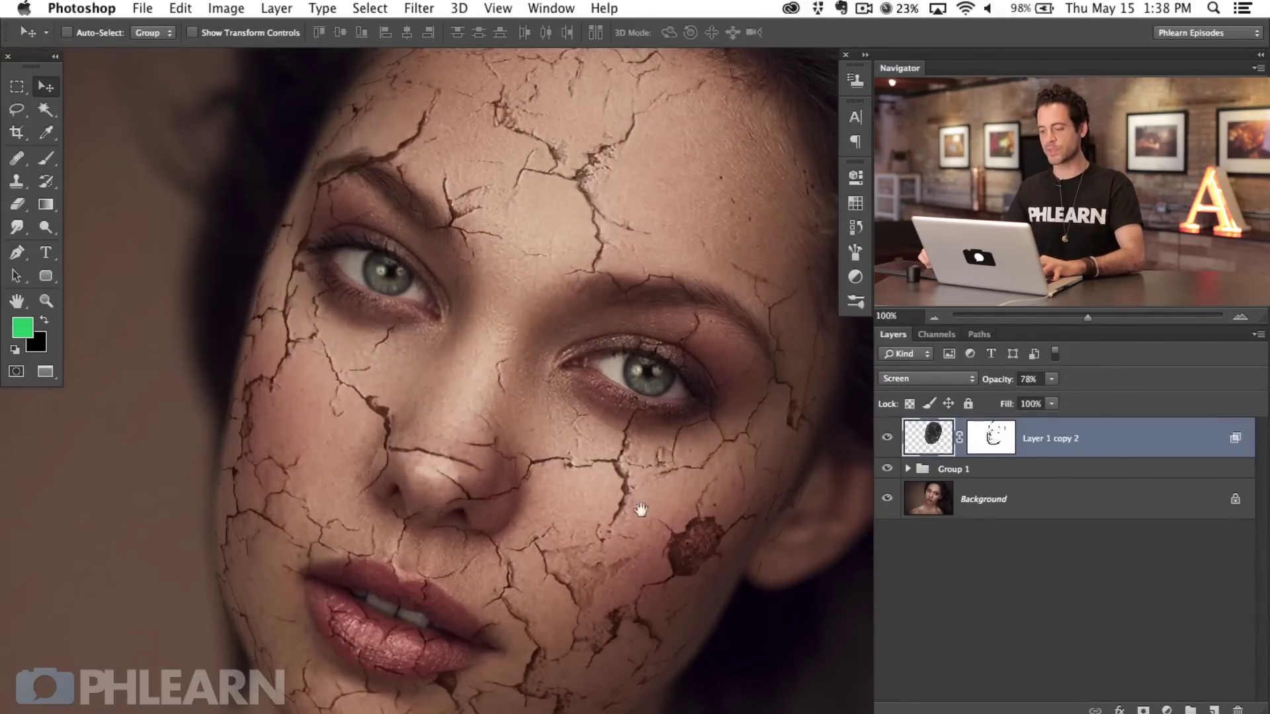
Check the cracks at 200% on the nose and lower cheek, then return to the whole face
left_click_drag(640, 509, 645, 532)
key("super+plus")
left_click_drag(507, 510, 784, 390)
left_click(887, 438)
left_click(888, 438)
left_click(887, 437)
left_click(887, 437)
key("super+minus")
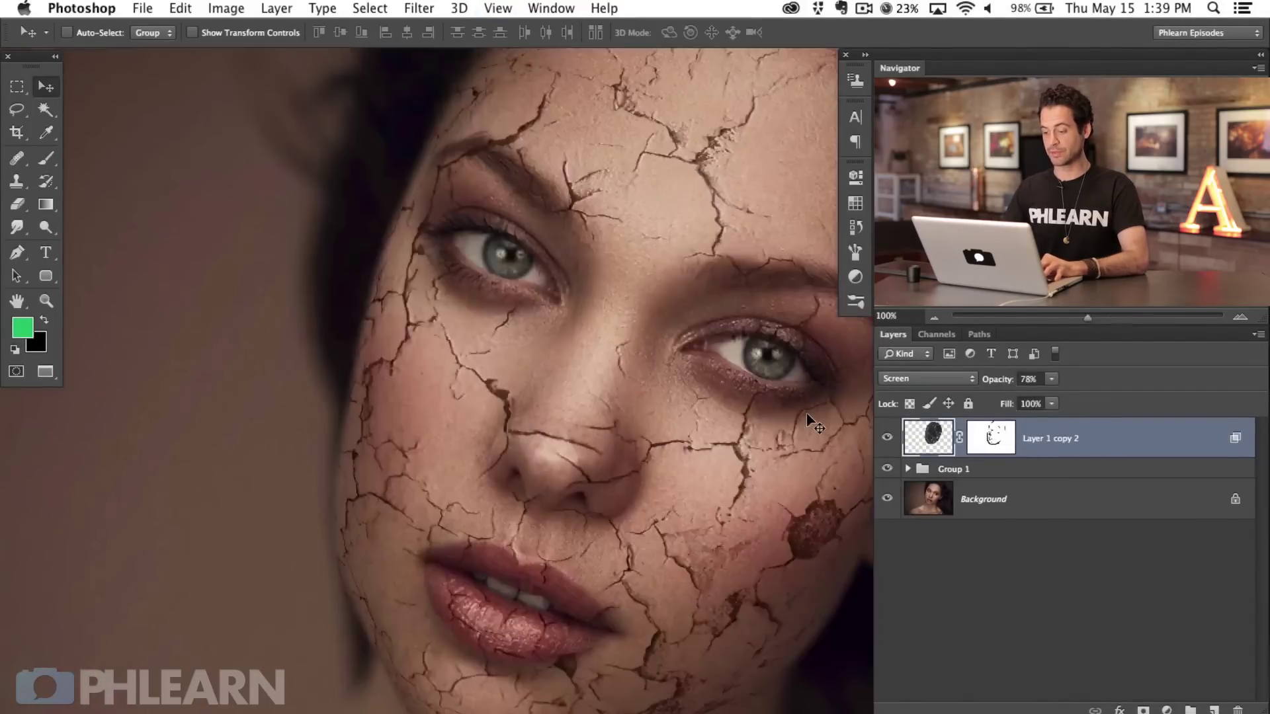
key("super+minus")
left_click_drag(611, 475, 542, 484)
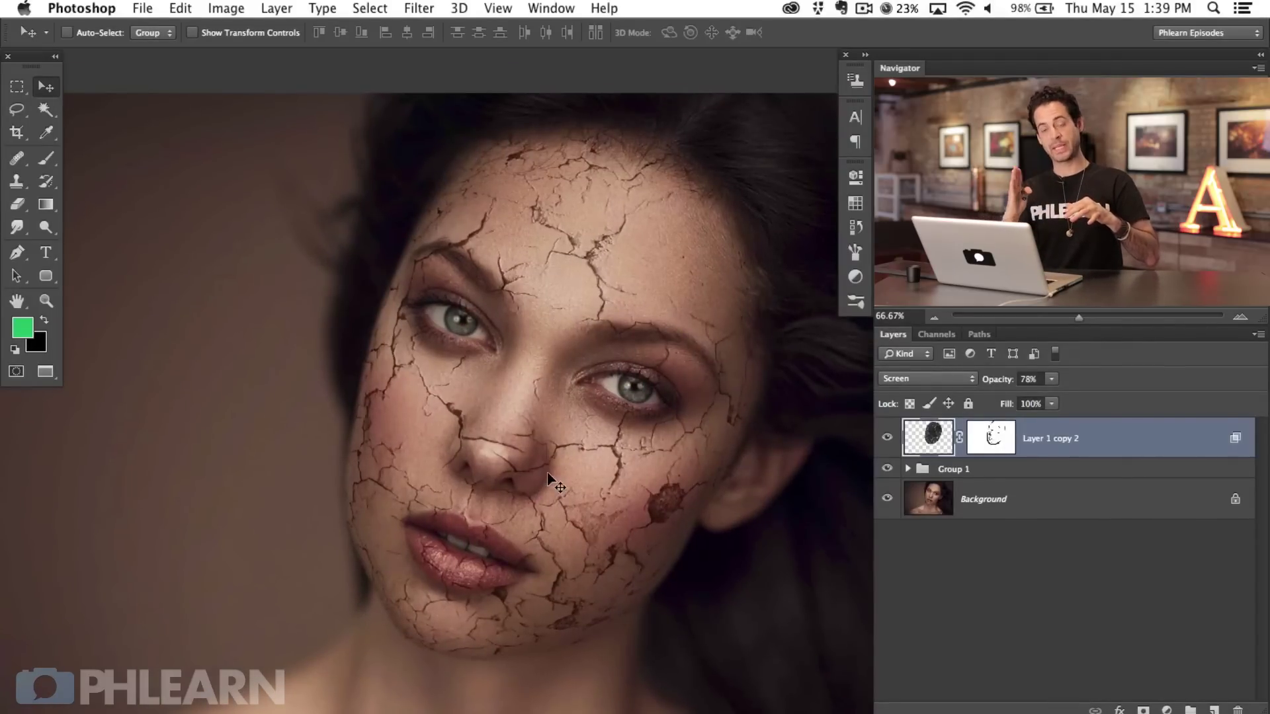
Add a new empty layer above the cracks and set it to Soft Light
key("super+shift+alt+n")
key("super+plus")
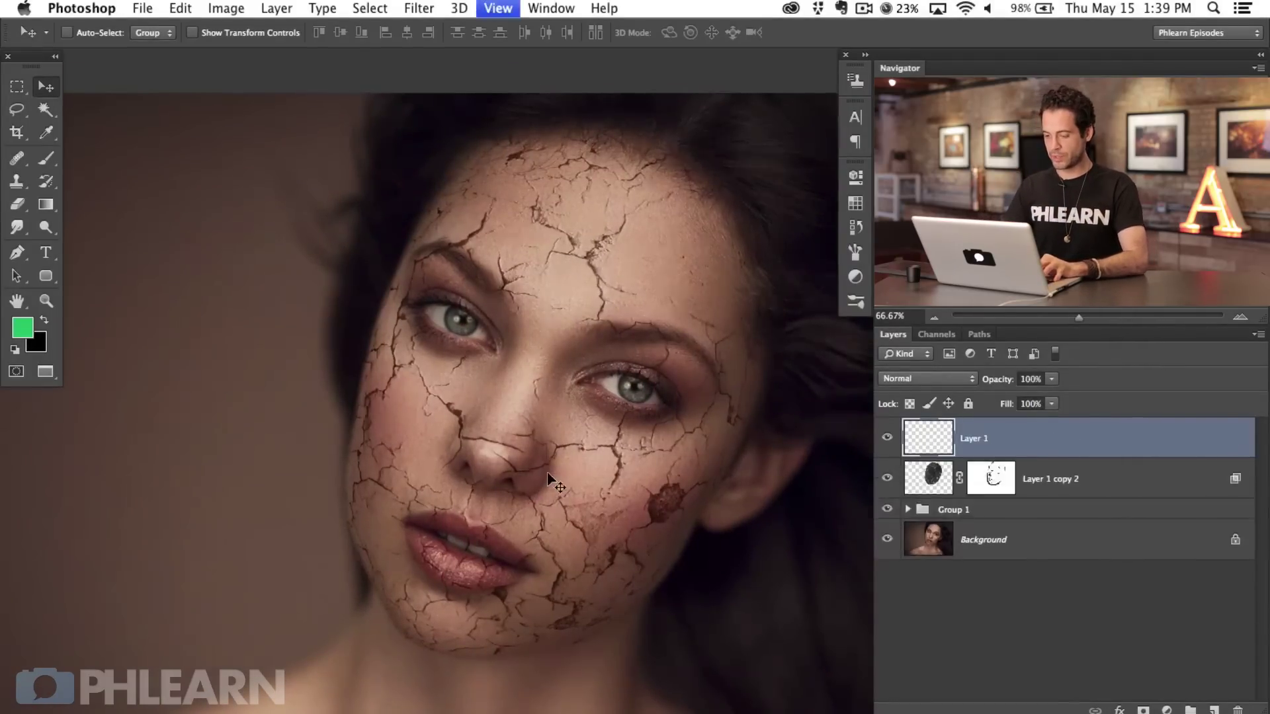
key("b")
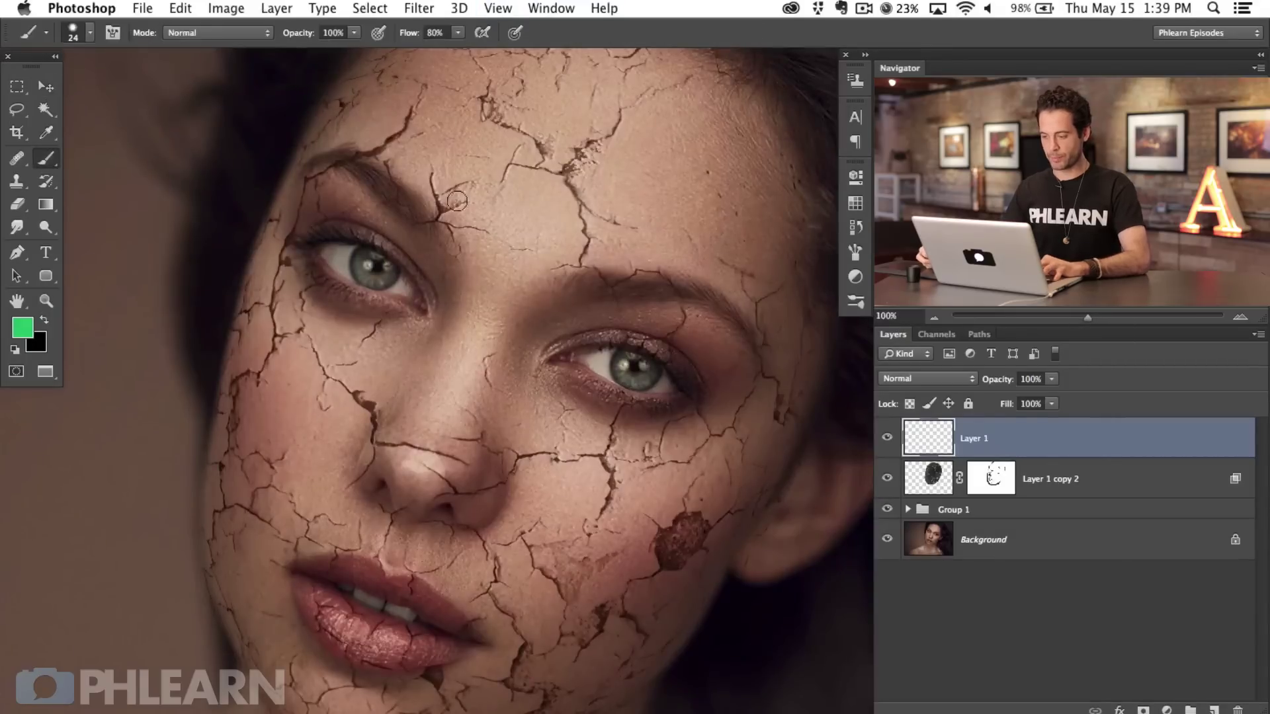
left_click(890, 387)
left_click(916, 564)
Set up a large soft white brush at 20% flow and paint the forehead
left_click_drag(573, 161, 595, 162)
key("d")
key("x")
key("shift+1")
left_click_drag(558, 234, 562, 227)
mouse_move(543, 160)
left_mouse_down()
mouse_move(620, 180)
mouse_move(584, 141)
mouse_move(603, 210)
left_mouse_up()
key("shift+2")
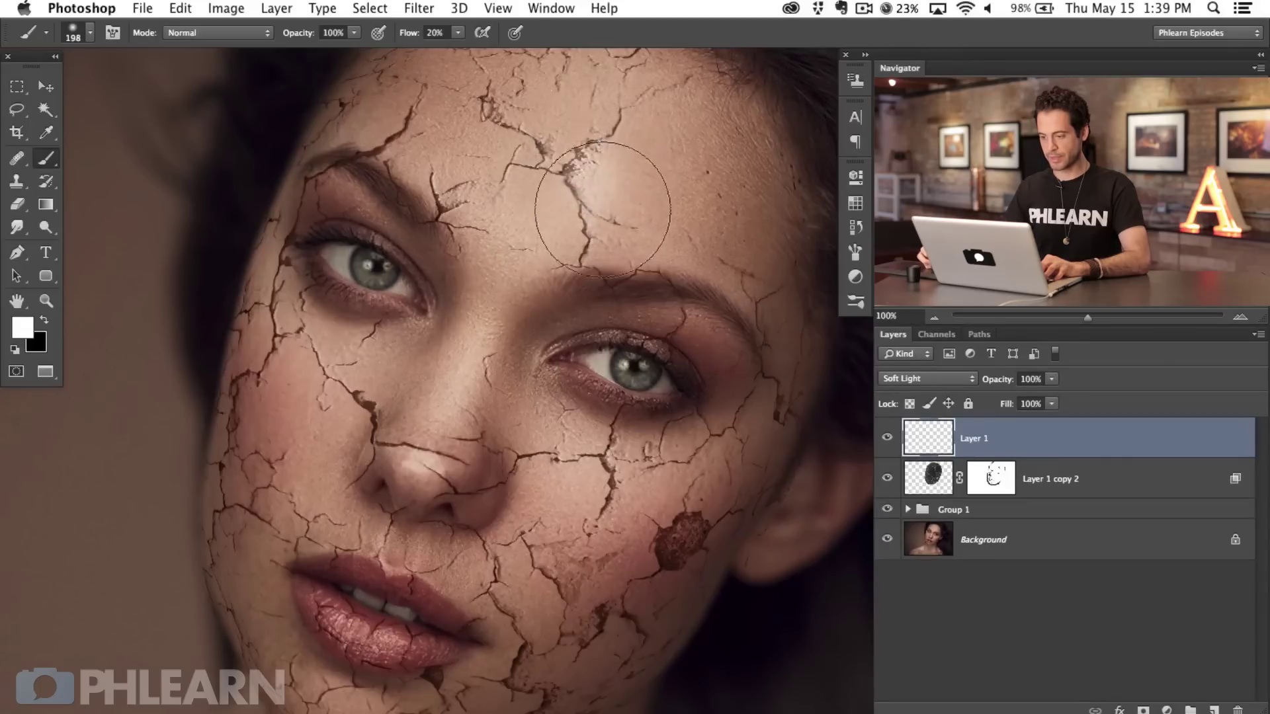
Zoom to 200% on the forehead and toggle the Soft Light layer to check the highlights
left_click(886, 434)
left_click(887, 434)
left_click(887, 434)
left_click(887, 434)
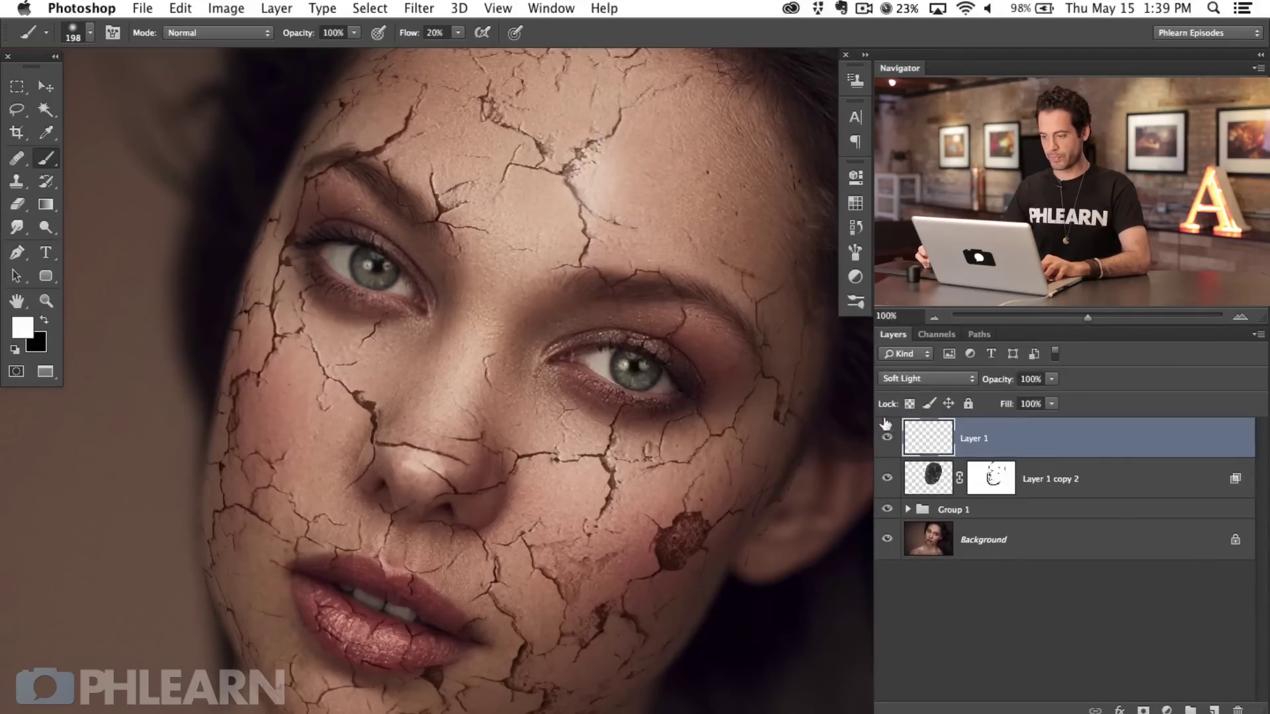
left_click(886, 434)
left_click(887, 434)
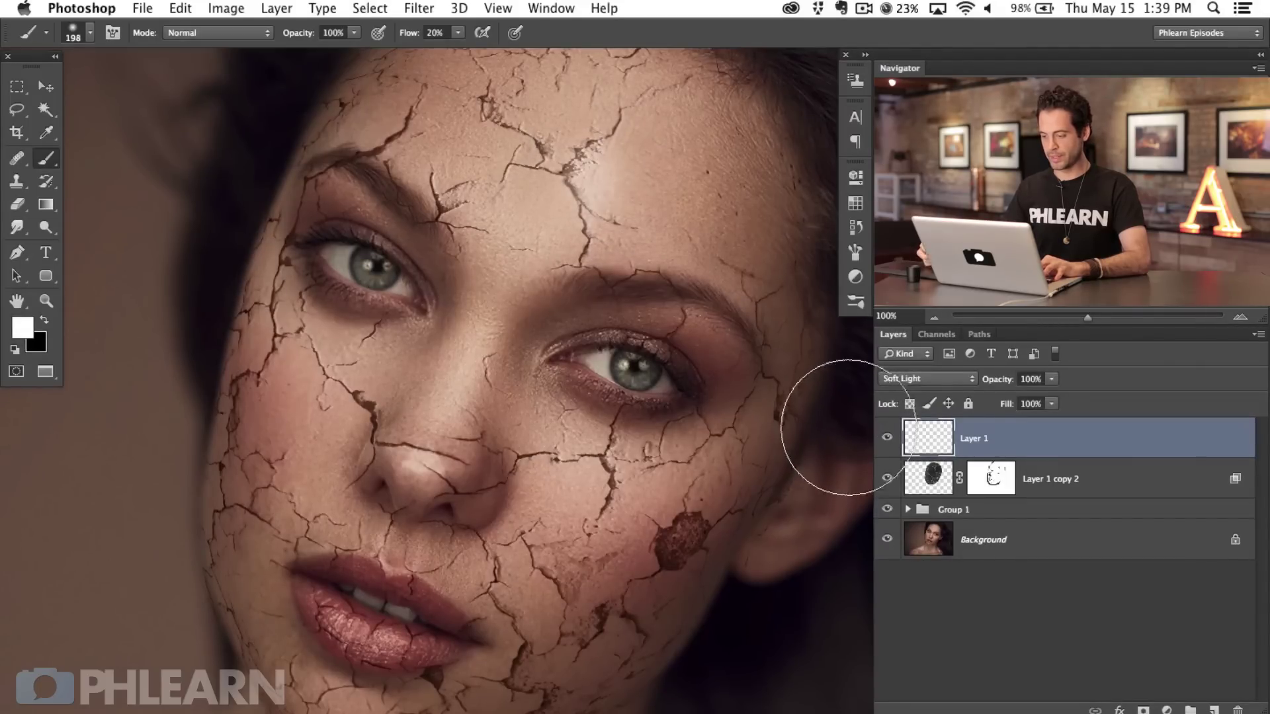
key("super+plus")
left_click_drag(510, 478, 528, 606)
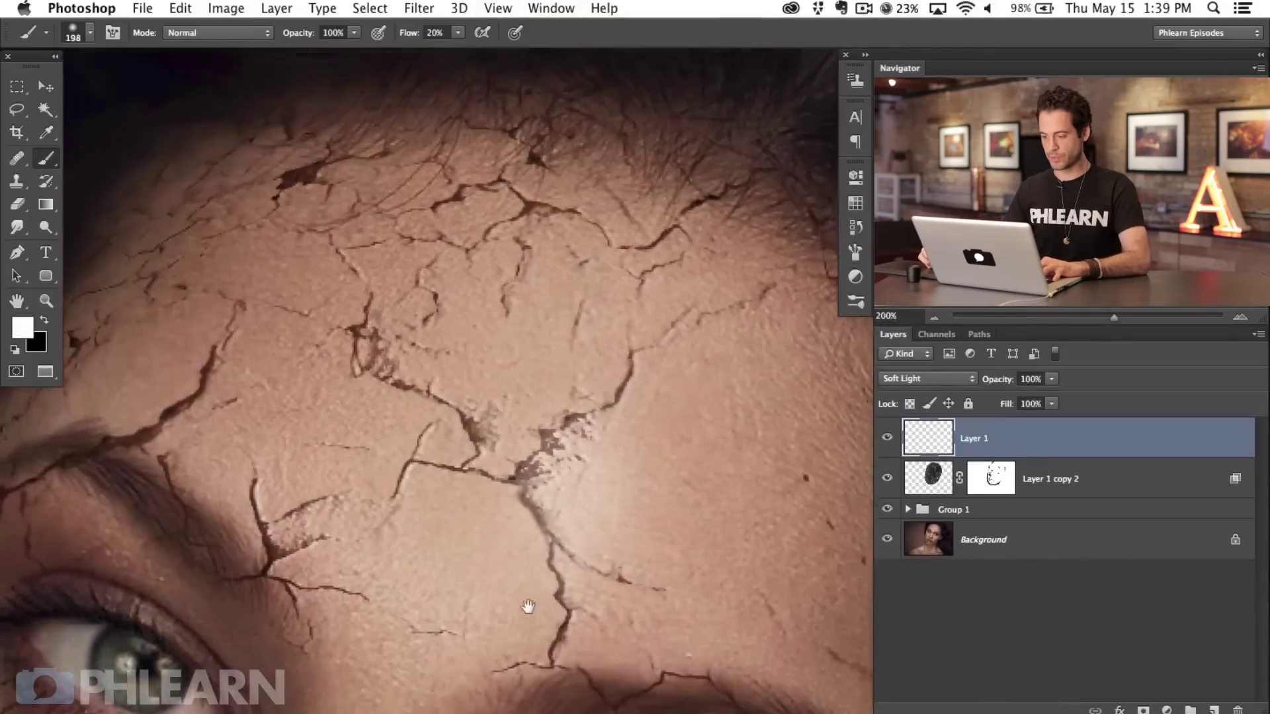
left_click(887, 437)
left_click(887, 437)
left_click(887, 437)
left_click(887, 437)
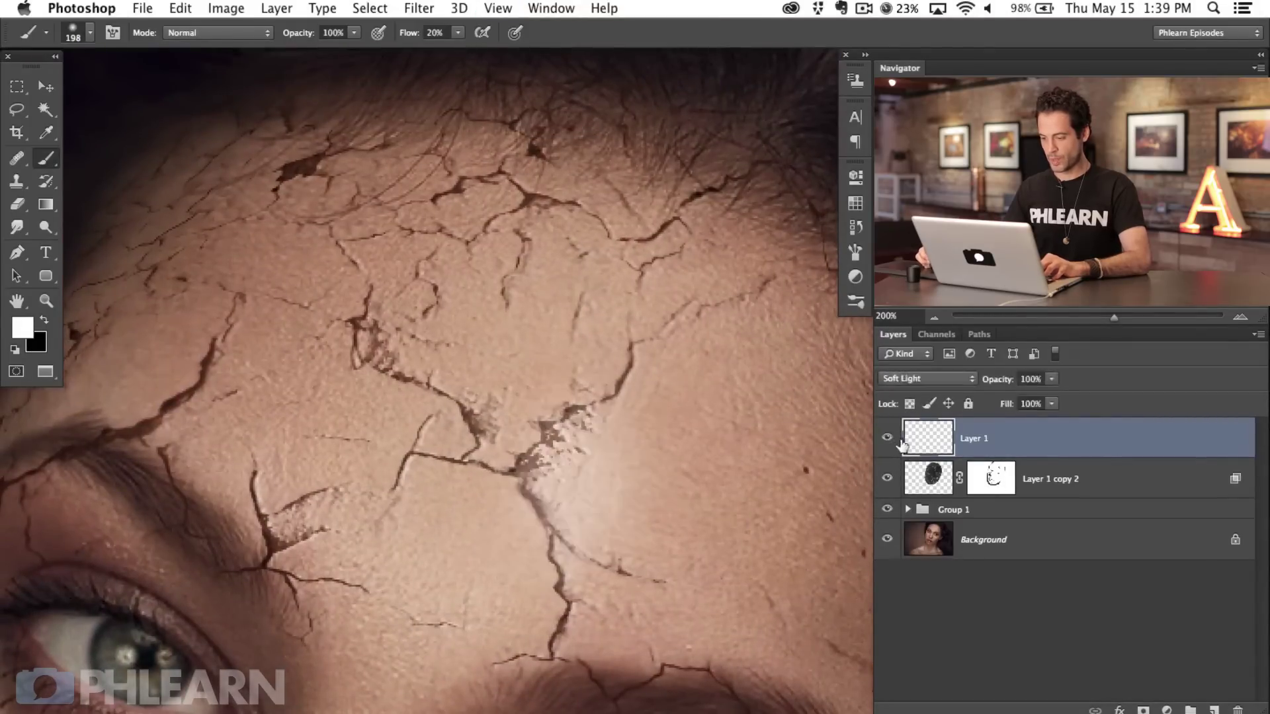
left_click_drag(691, 577, 692, 454)
left_click(888, 437)
left_click(887, 438)
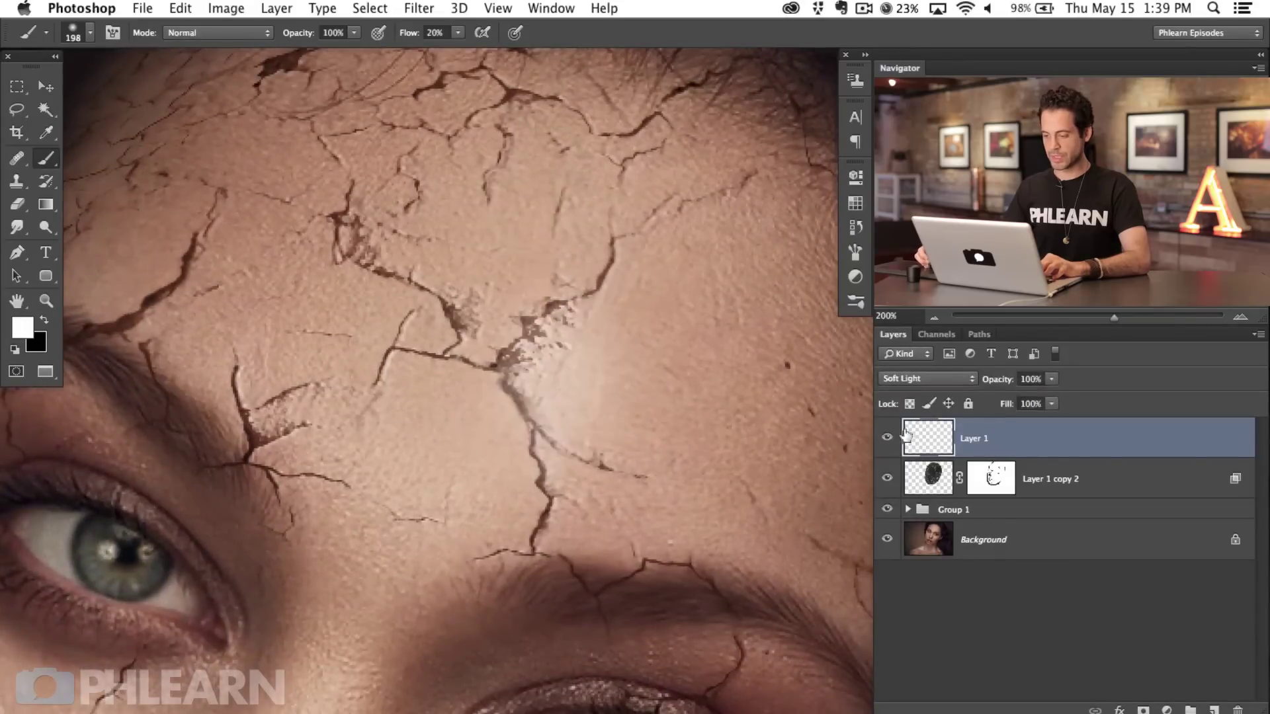
Split Layer 1's Underlying Layer black Blend If slider to 85/222
double_click(1065, 449)
left_click_drag(620, 537, 798, 528)
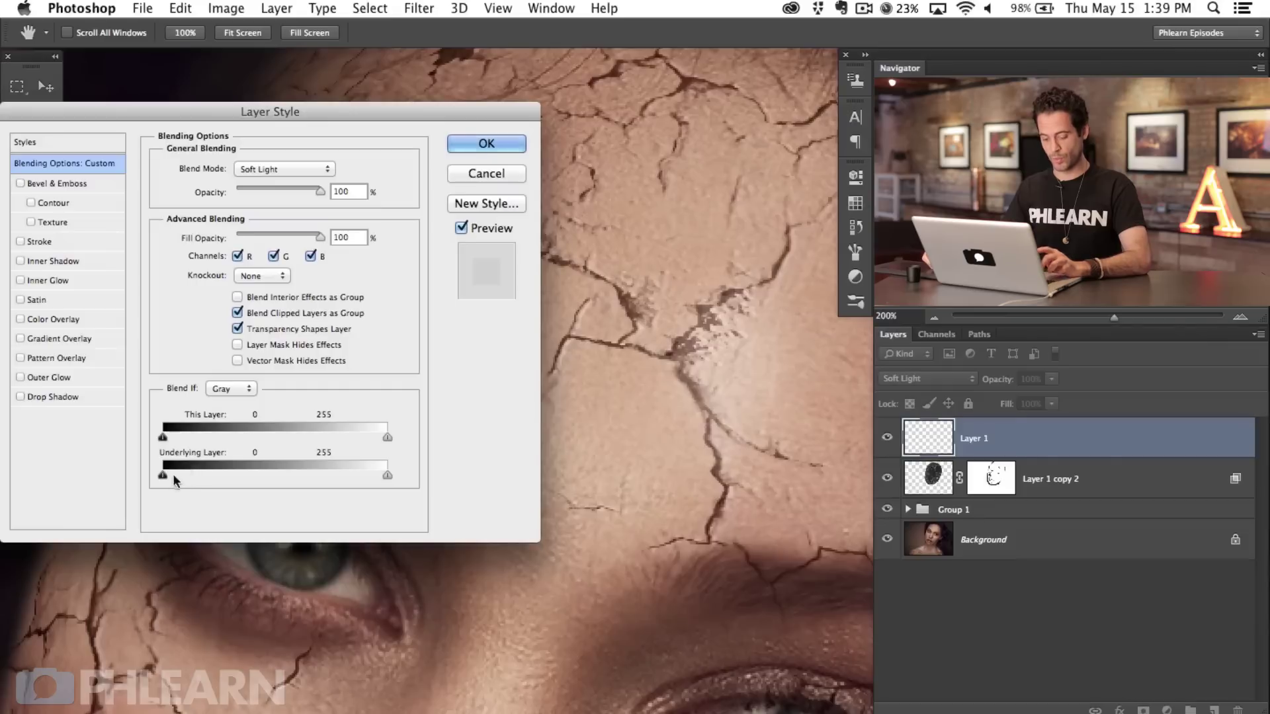
left_click_drag(171, 474, 319, 474)
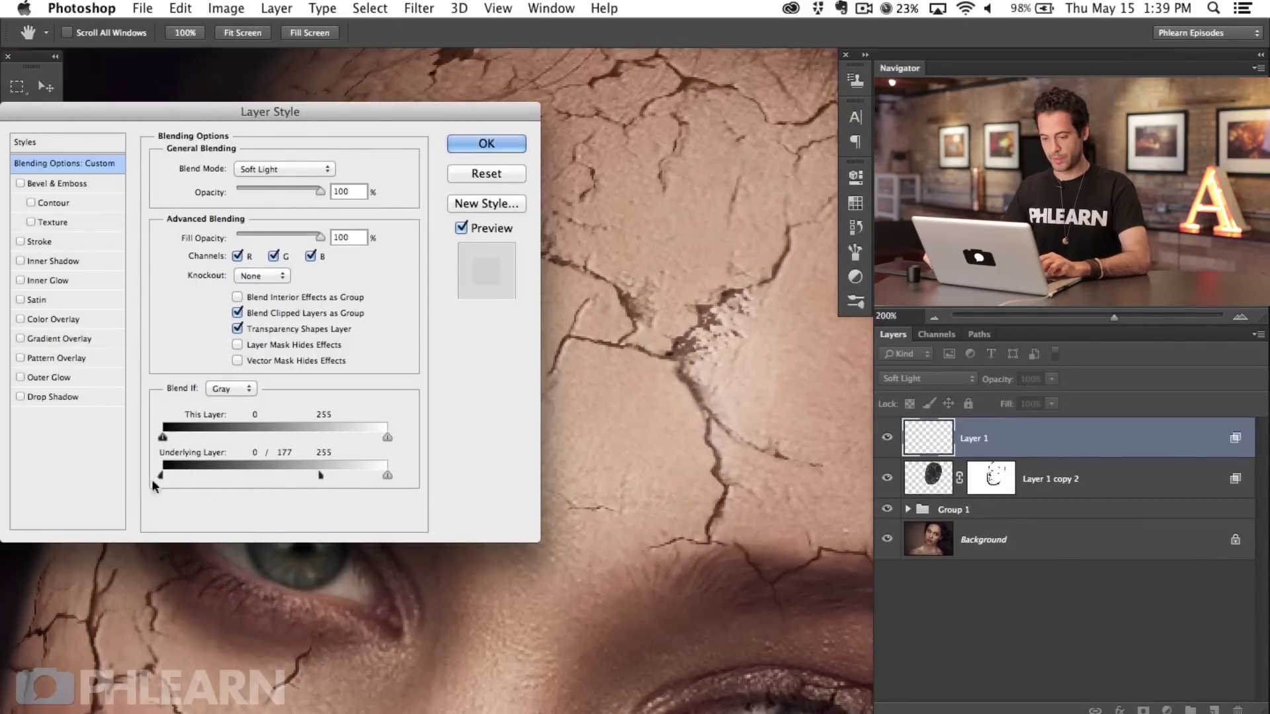
left_click_drag(213, 468, 236, 473)
left_click_drag(323, 474, 361, 461)
left_click(486, 144)
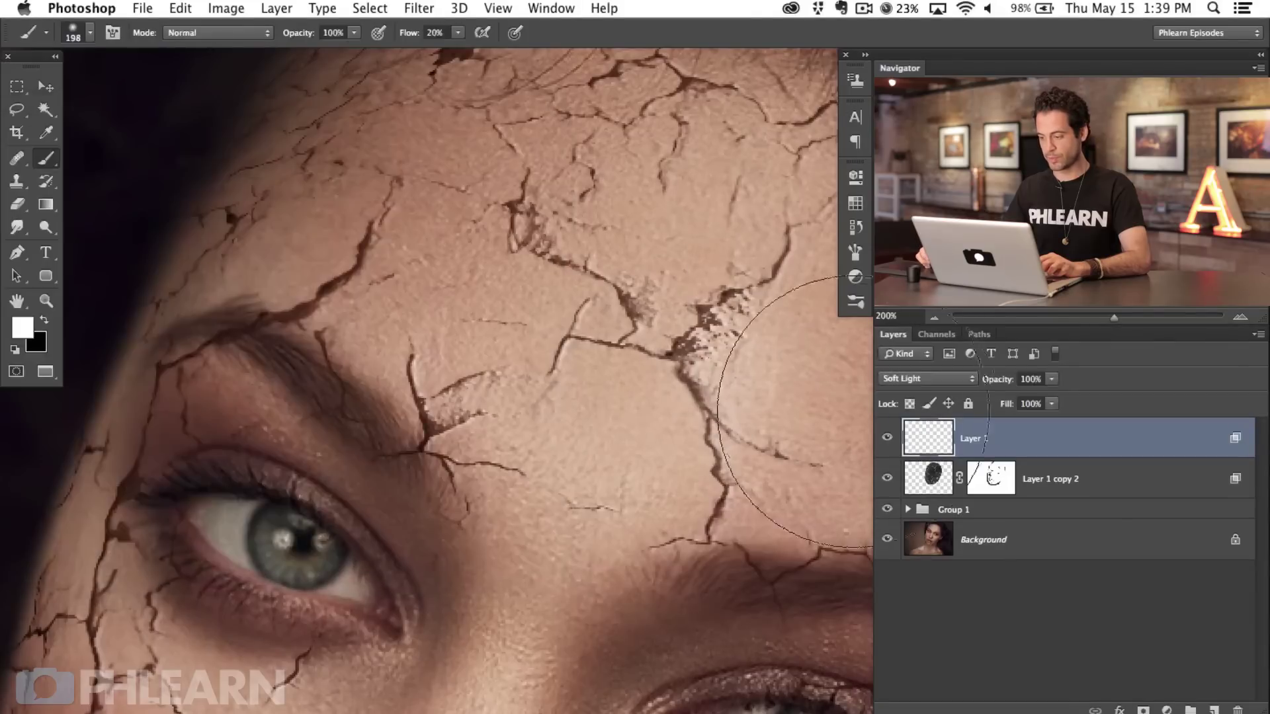
Compare Layer 1 on and off, then lasso and soften a crack area on the forehead
left_click(887, 440)
left_click(887, 440)
left_click(887, 440)
left_click(888, 442)
left_click_drag(745, 510, 587, 495)
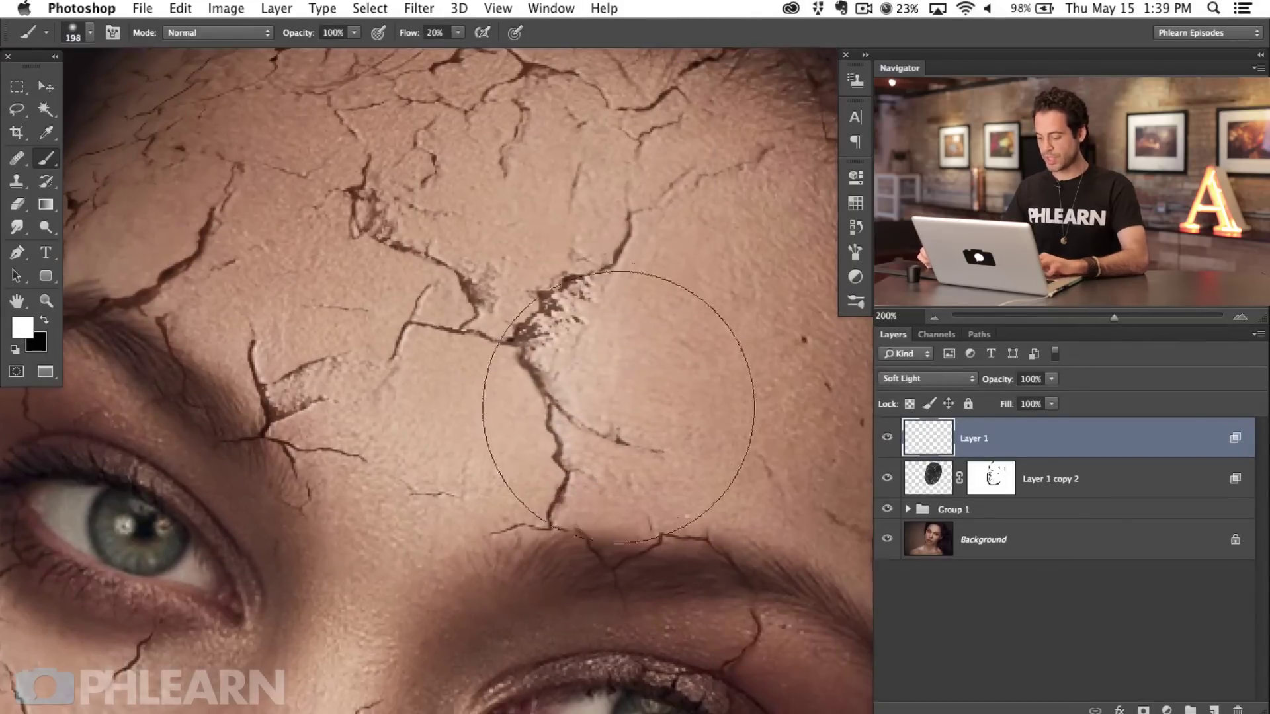
left_click(887, 438)
left_click(887, 438)
left_click(887, 438)
left_click(887, 437)
key("l")
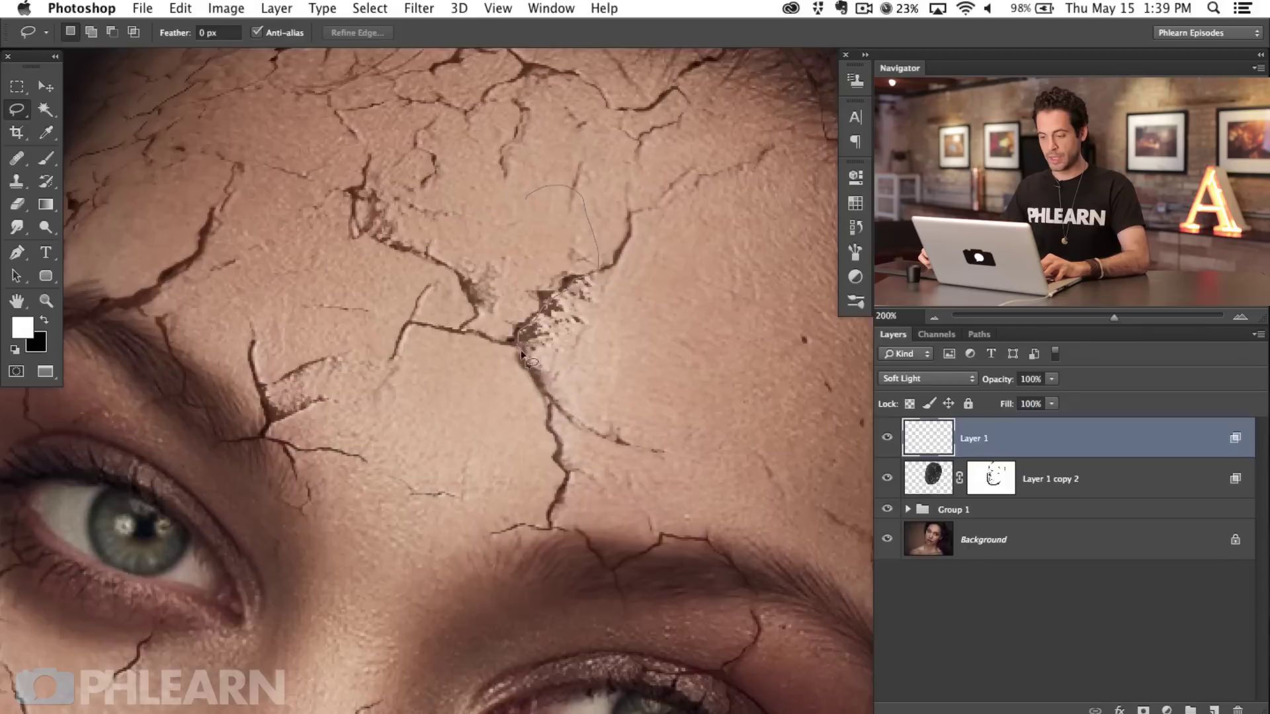
left_click_drag(387, 507, 522, 197)
key("super+d")
Zoom out to the whole face and toggle Layer 1 to compare the lips and chin
key("super+minus")
key("super+minus")
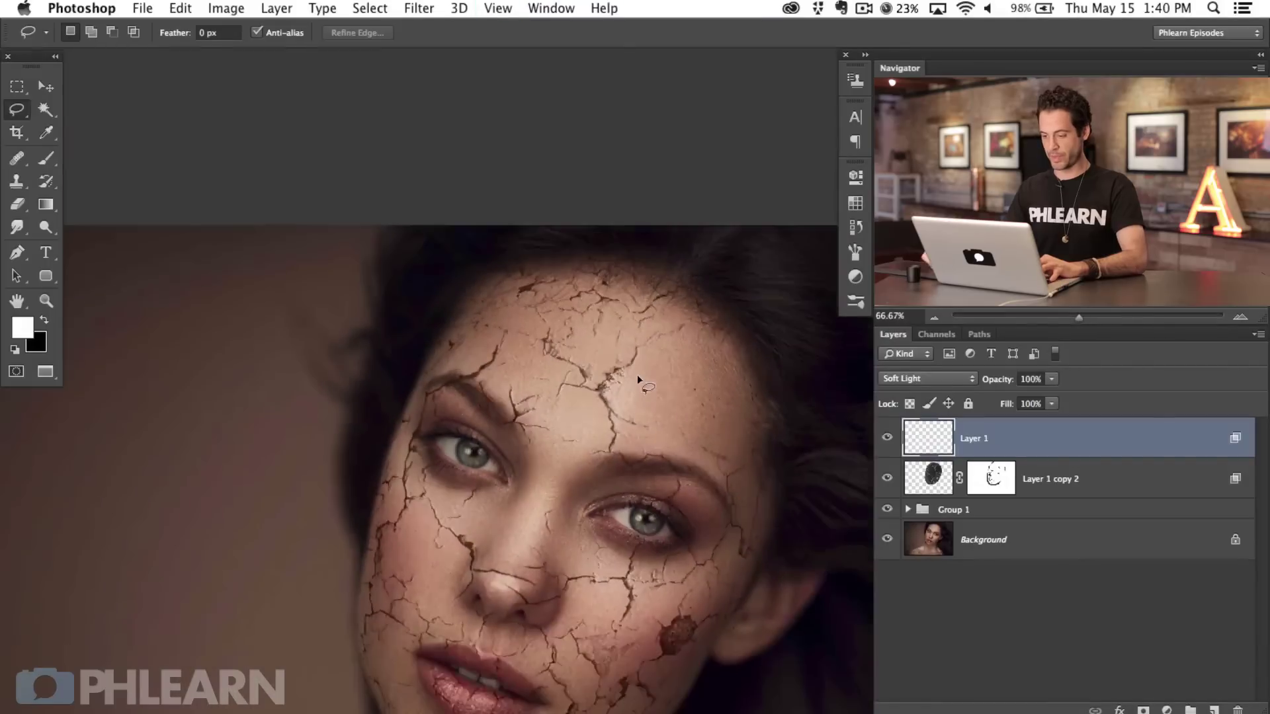
left_click_drag(721, 510, 708, 433)
left_click(888, 440)
left_click(888, 440)
left_click(887, 440)
left_click(888, 440)
left_click(888, 440)
left_click(887, 440)
left_click(888, 441)
left_click(888, 442)
key("b")
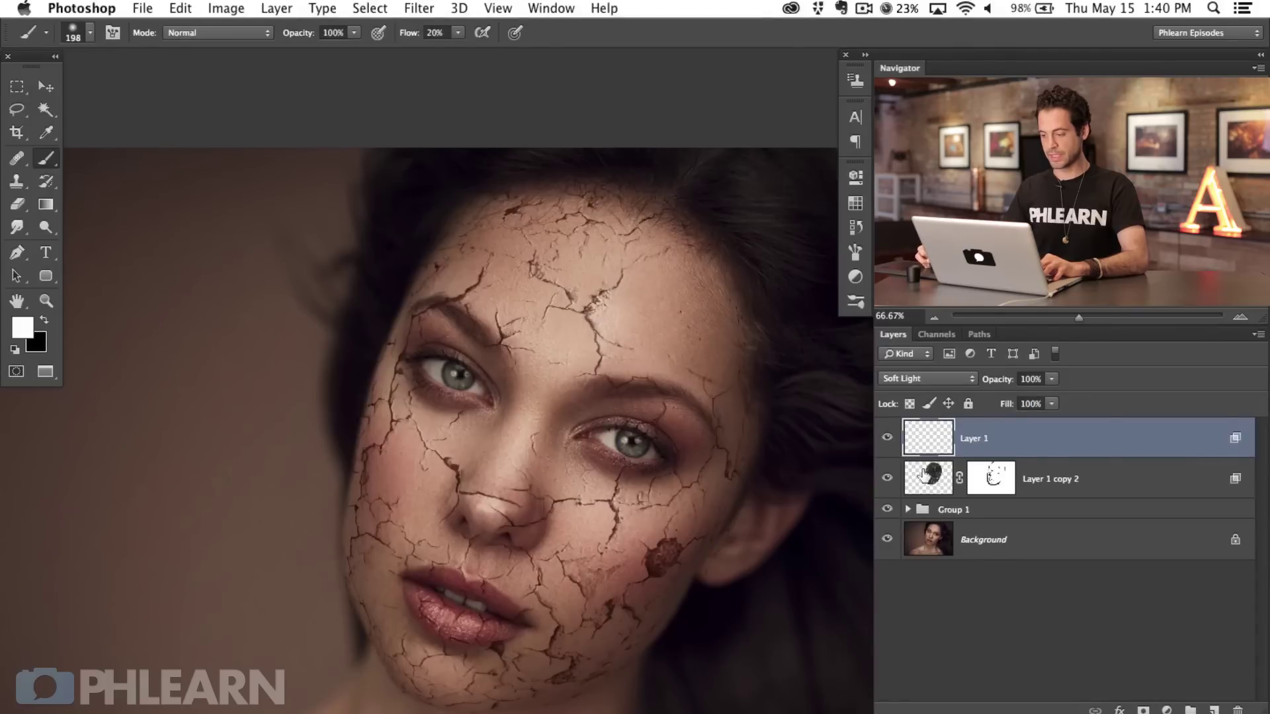
left_click(887, 434)
left_click(887, 435)
left_click(887, 435)
left_click(888, 435)
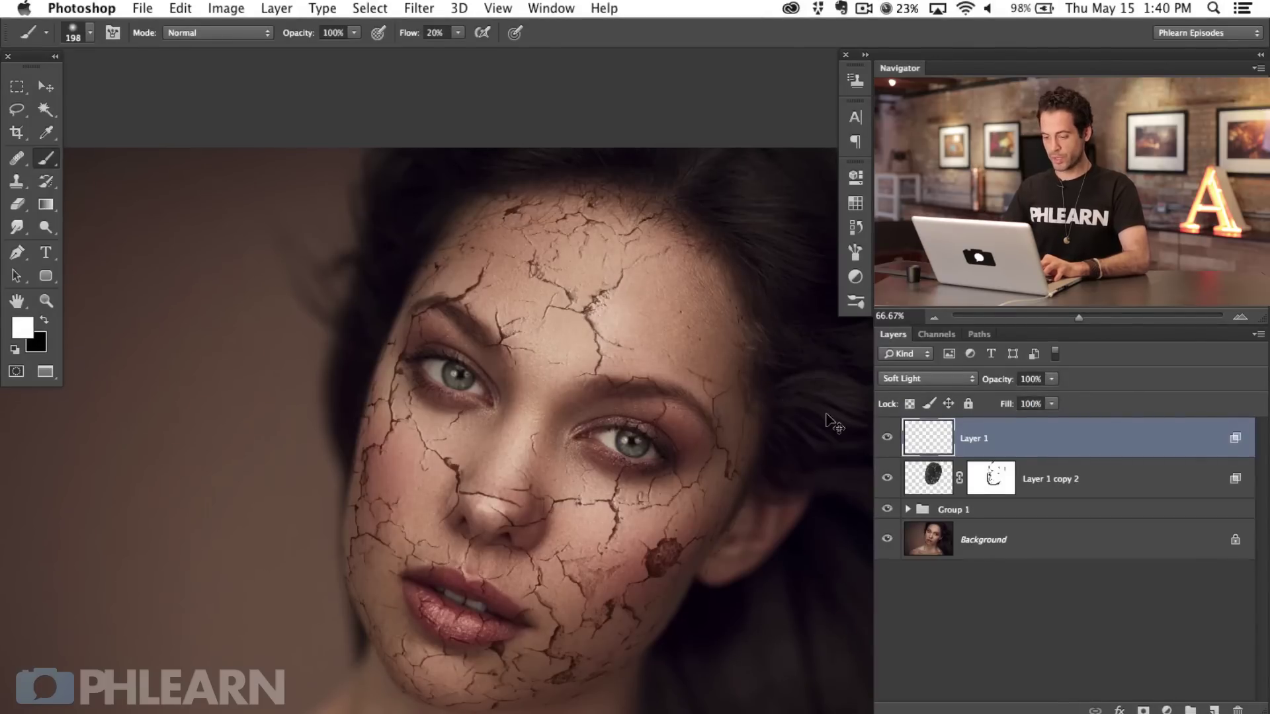
At 200%, lasso and soften the crack area near the hairline with a smaller brush
key("super+1")
key("super+plus")
left_click_drag(272, 336, 599, 636)
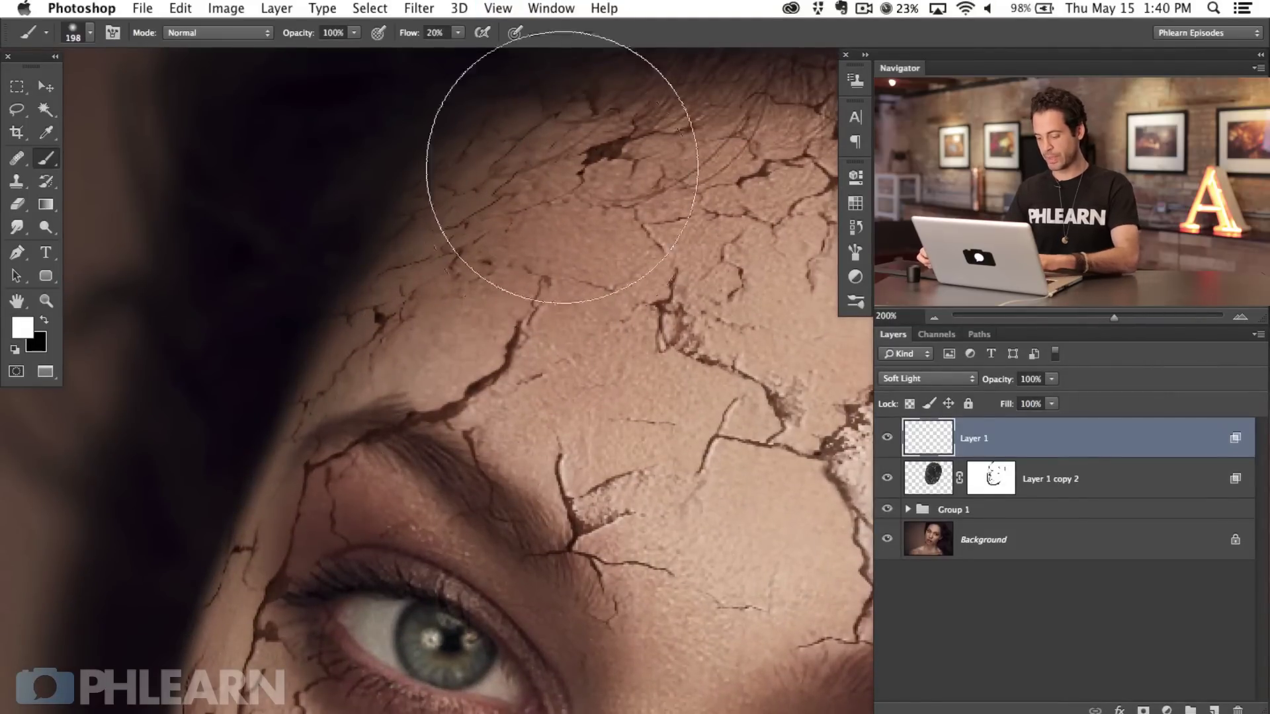
key("l")
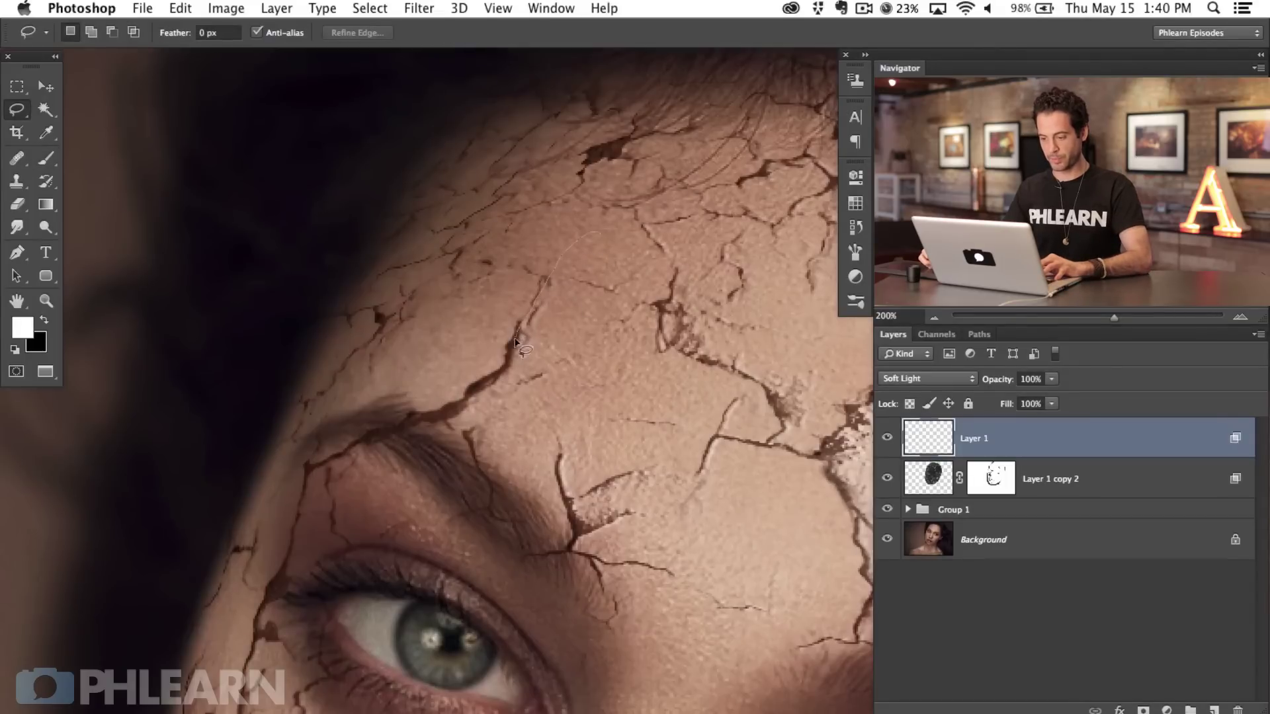
mouse_move(501, 558)
left_mouse_down()
mouse_move(697, 399)
mouse_move(668, 262)
left_mouse_up()
key("super+d")
scroll(559, 351, "down", 5)
scroll(559, 350, "right", 2)
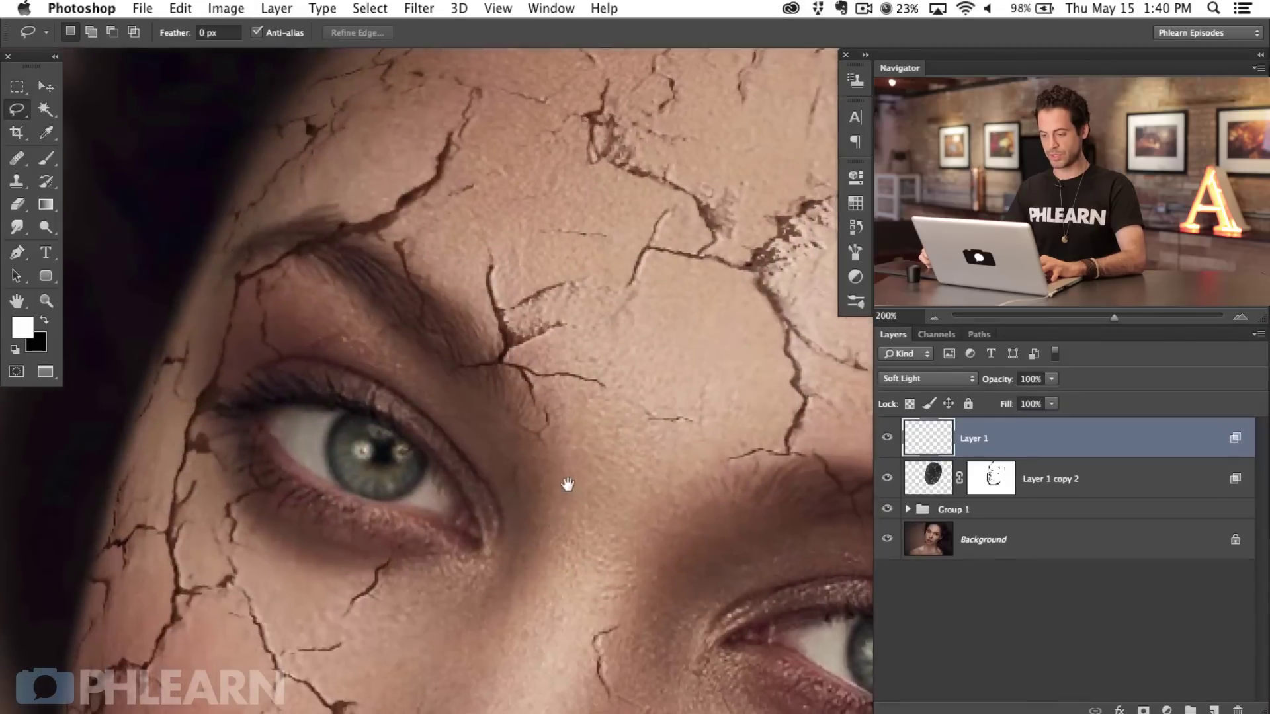
scroll(567, 488, "up", 1)
key("b")
mouse_move(519, 311)
left_mouse_down()
mouse_move(482, 320)
mouse_move(510, 311)
left_mouse_up()
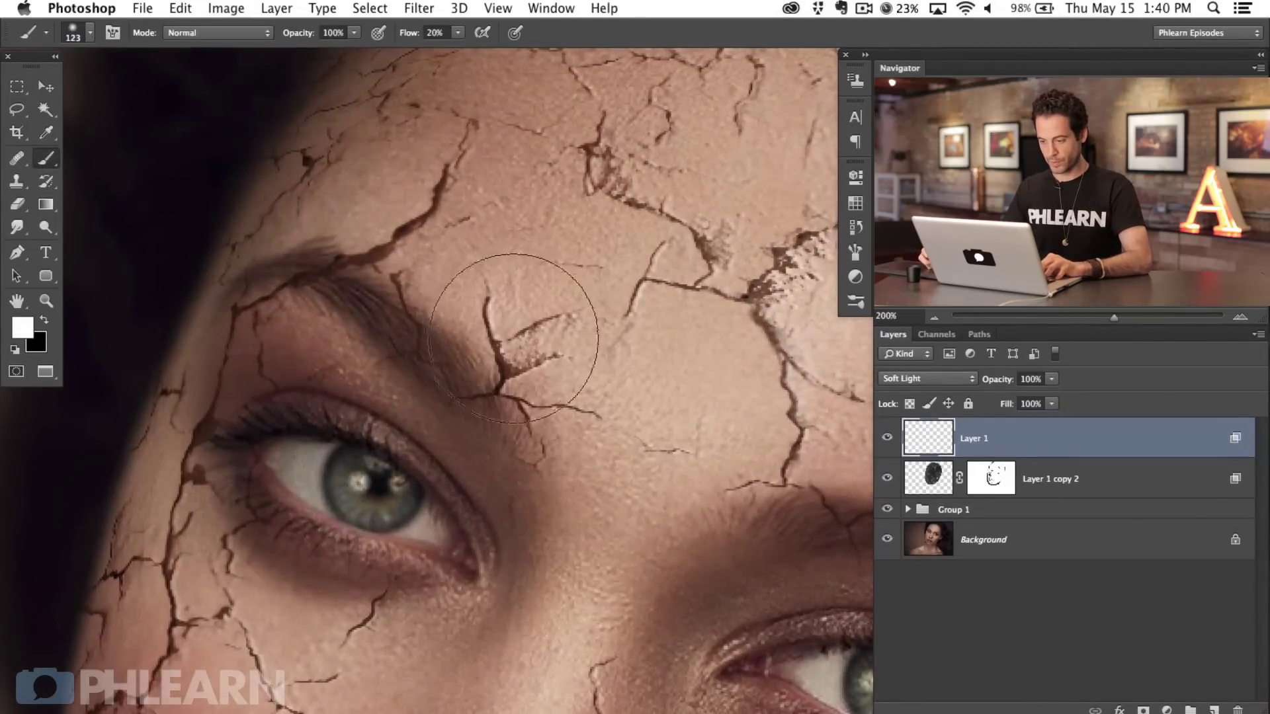
Lasso and soften the cracks above the left eyebrow and eye
key("l")
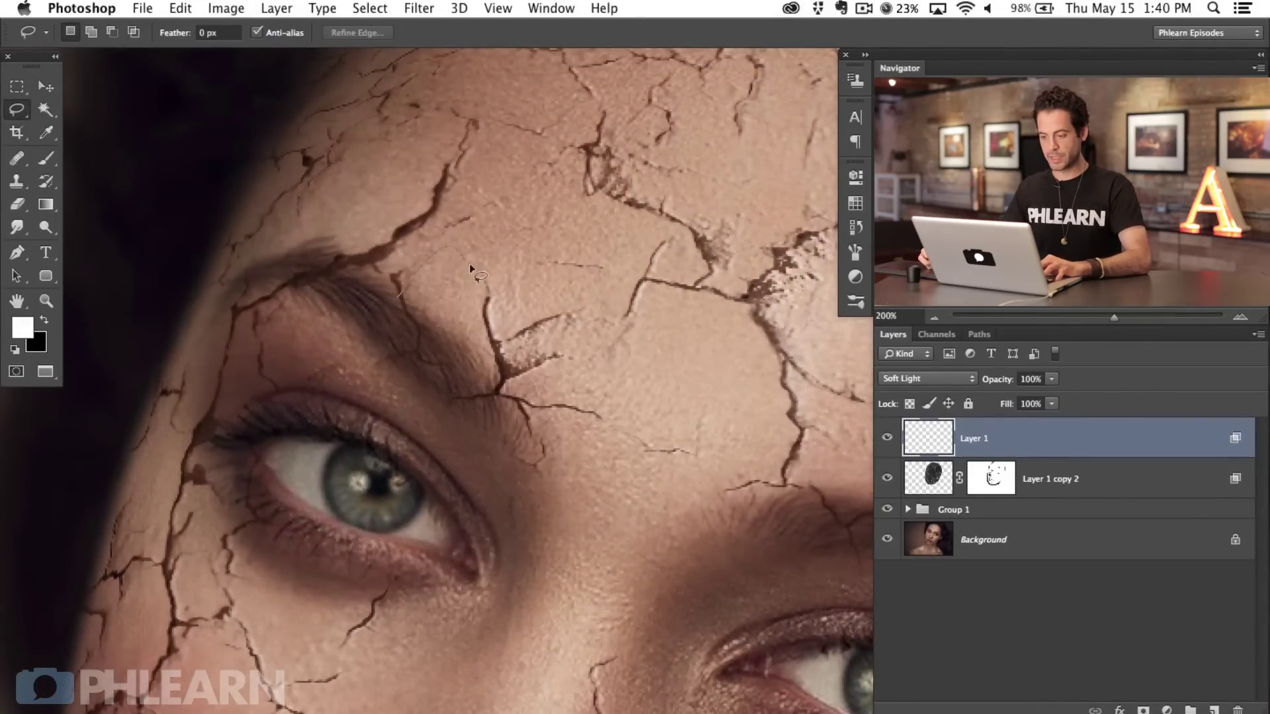
mouse_move(496, 344)
left_mouse_down()
mouse_move(483, 463)
mouse_move(395, 311)
left_mouse_up()
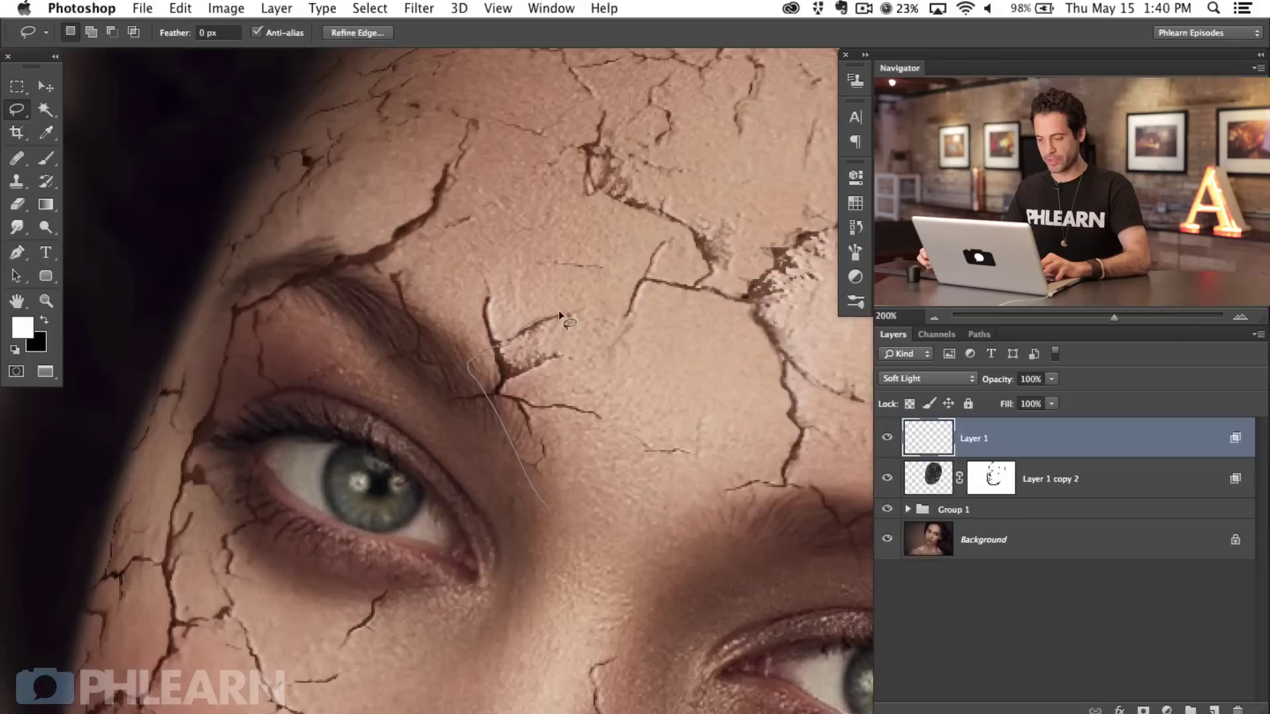
mouse_move(639, 322)
left_mouse_down()
mouse_move(657, 430)
mouse_move(530, 565)
left_mouse_up()
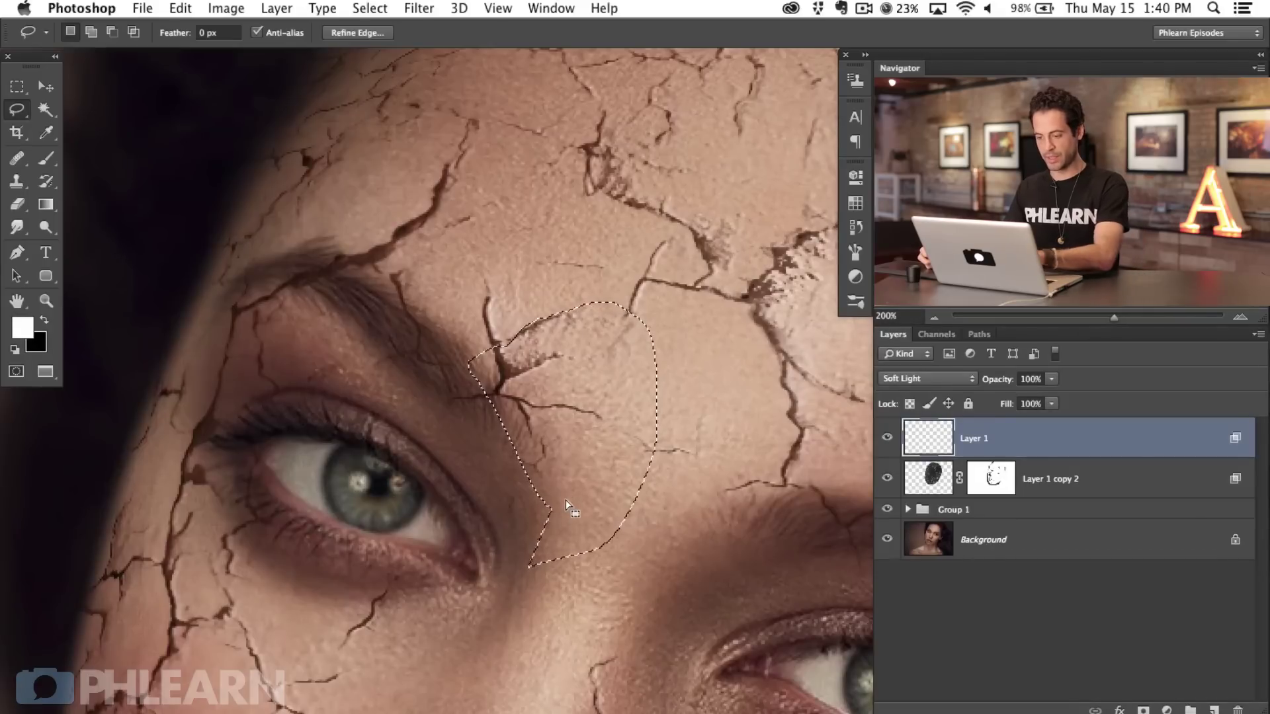
key("super+d")
mouse_move(625, 529)
left_mouse_down()
mouse_move(547, 471)
mouse_move(587, 371)
left_mouse_up()
mouse_move(418, 471)
left_mouse_down()
mouse_move(558, 445)
mouse_move(574, 415)
left_mouse_up()
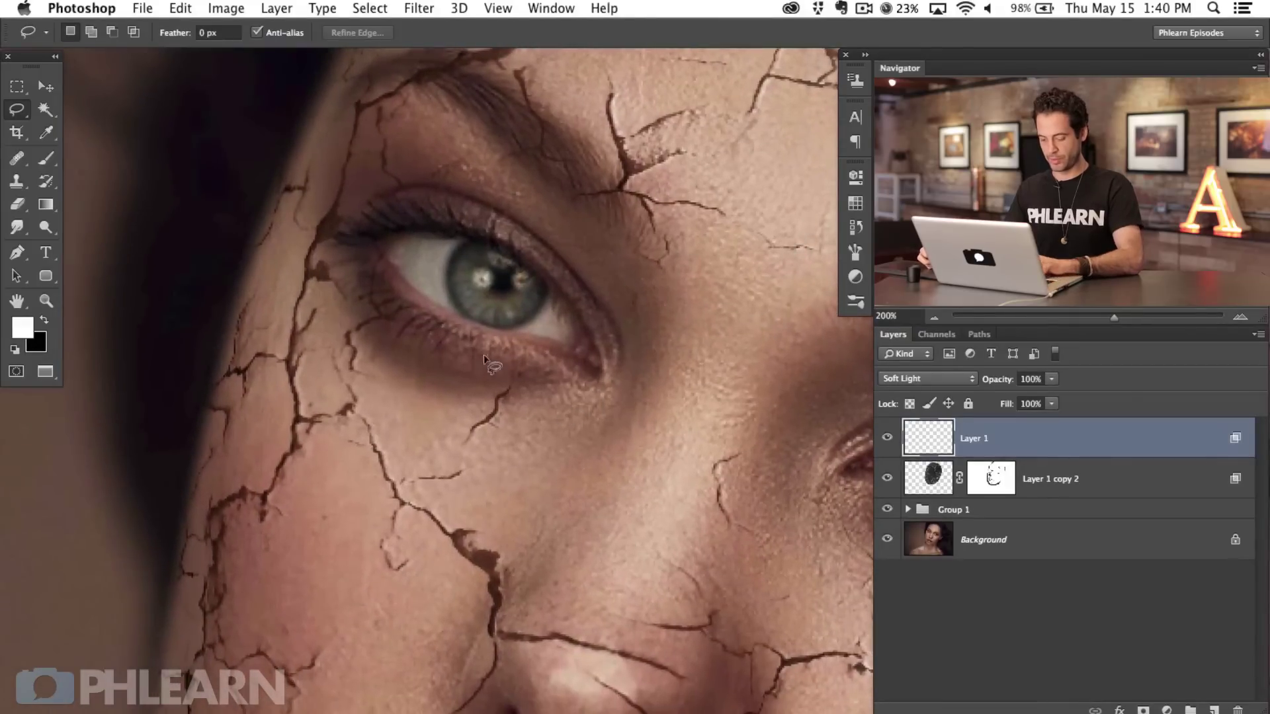
Lasso and soften the crack area on the cheek beside the left eye
key("b")
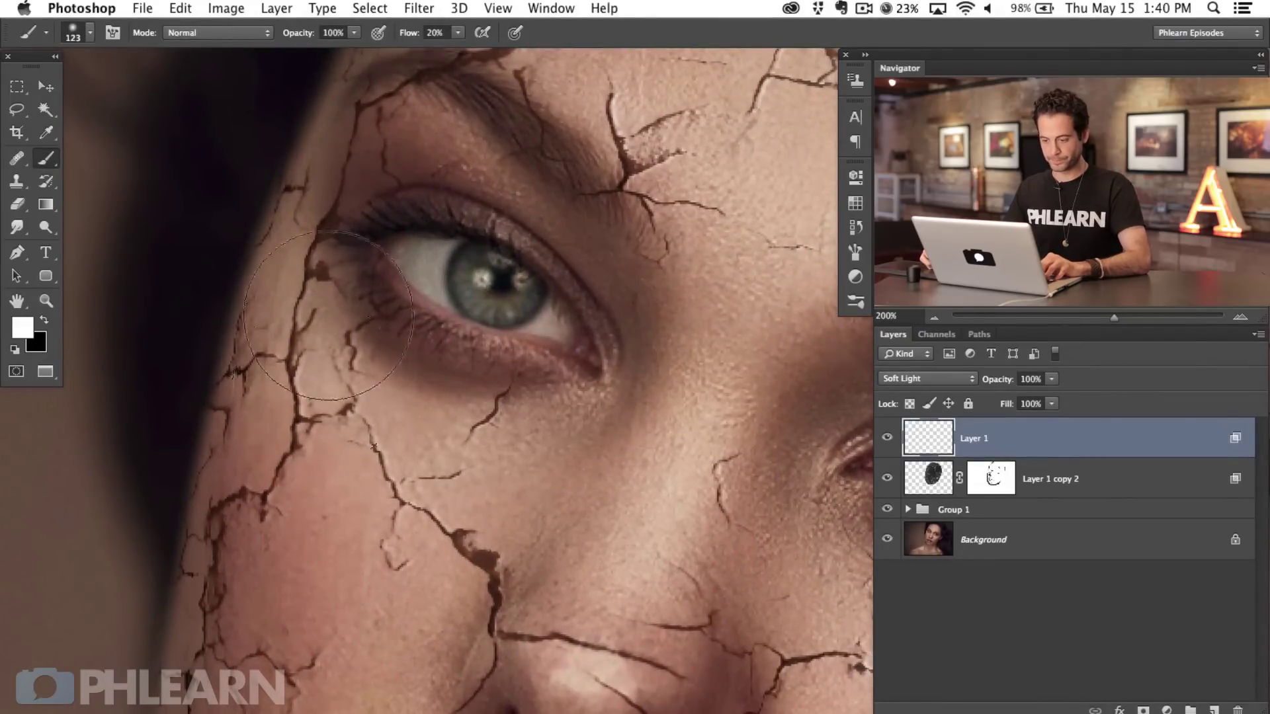
key("l")
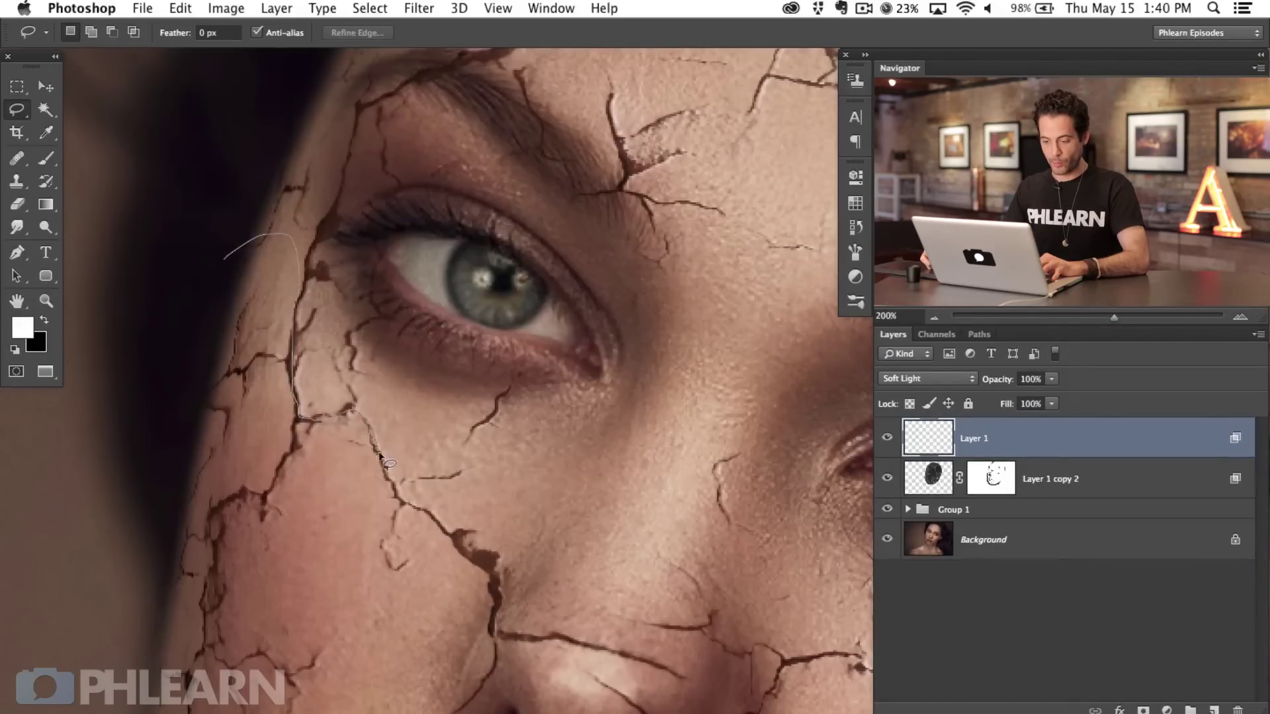
left_click_drag(271, 628, 225, 261)
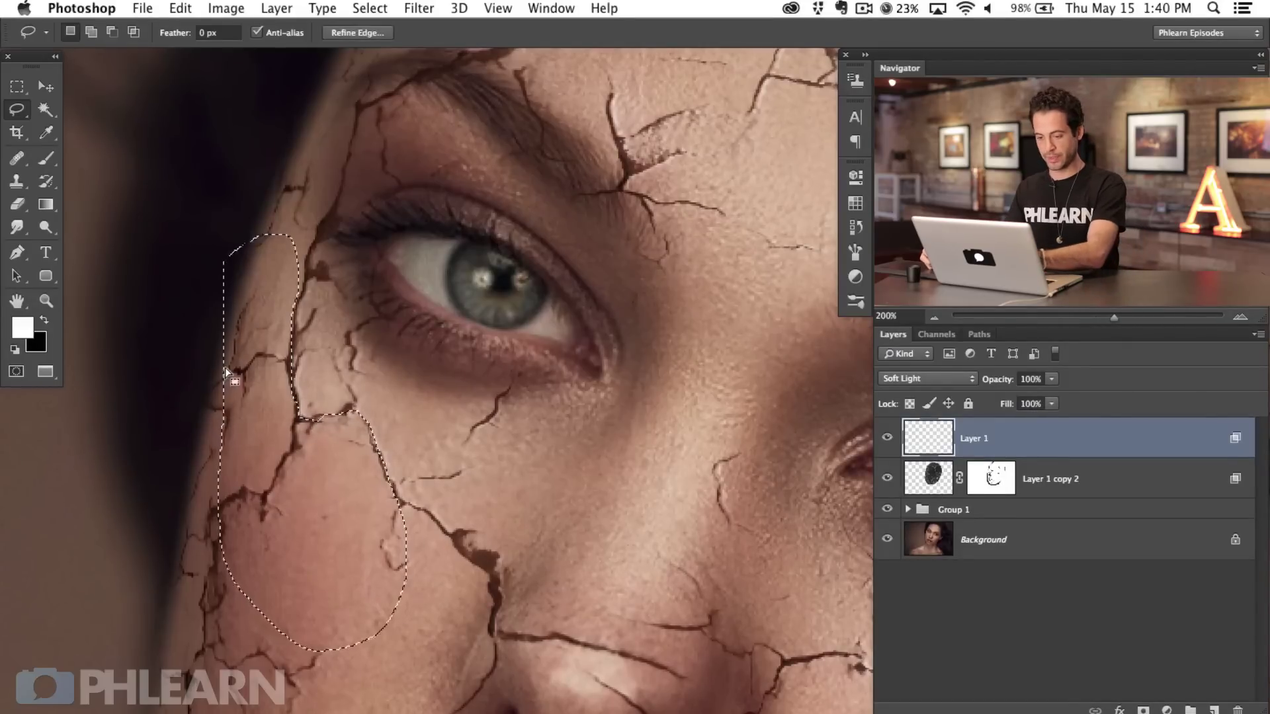
key("super+d")
left_click_drag(620, 585, 510, 365)
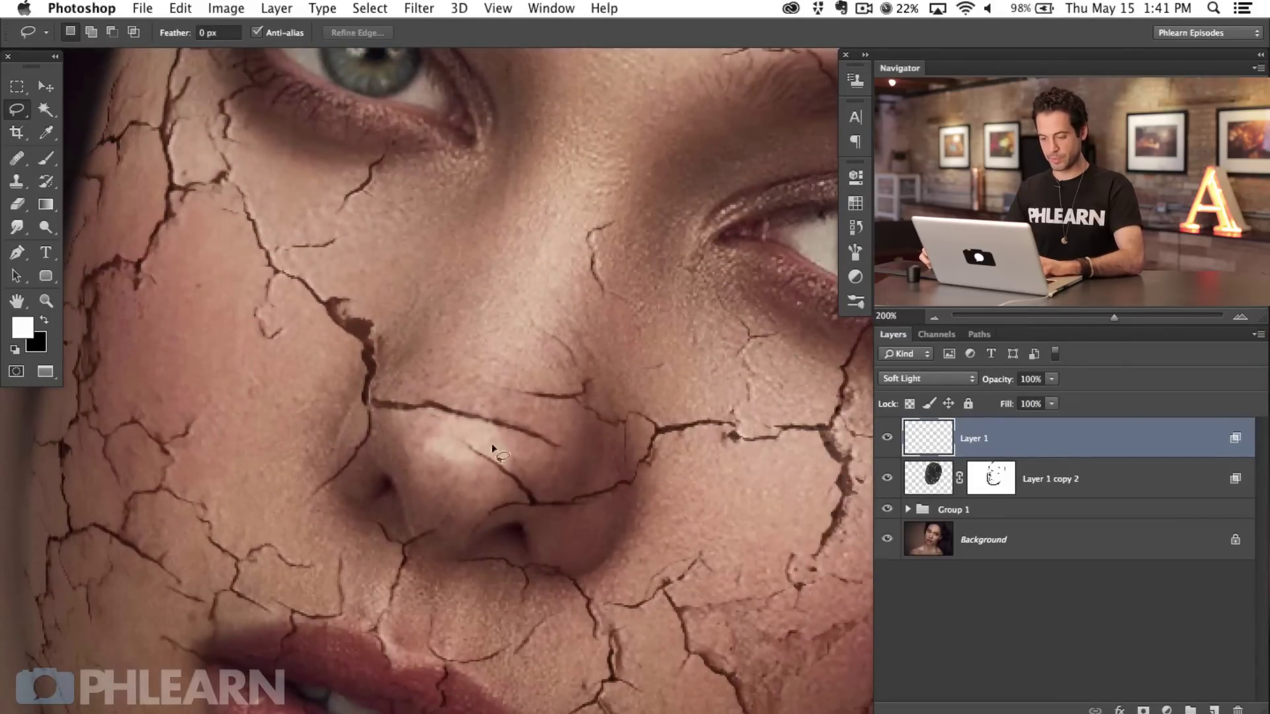
With a 62 px soft brush, lighten the lasso-outlined crack area beside the nose
key("b")
mouse_move(414, 423)
left_mouse_down()
mouse_move(365, 415)
mouse_move(407, 406)
mouse_move(410, 430)
mouse_move(386, 455)
left_mouse_up()
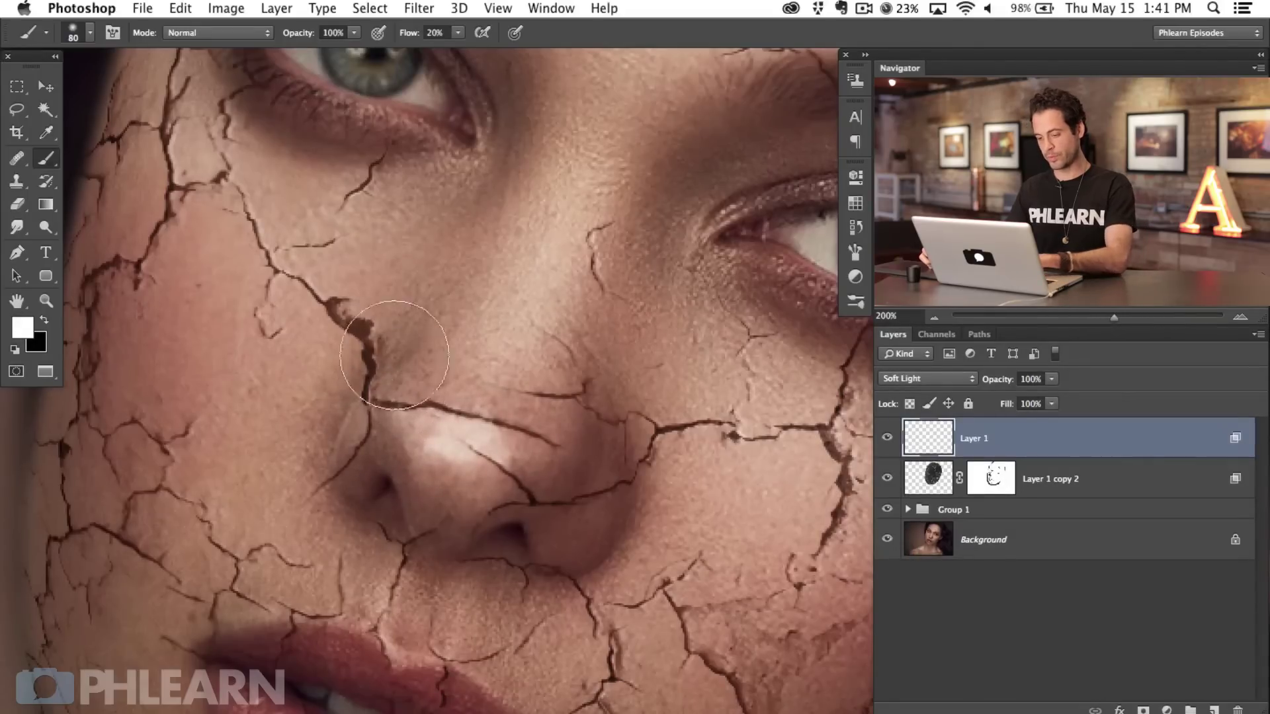
key("l")
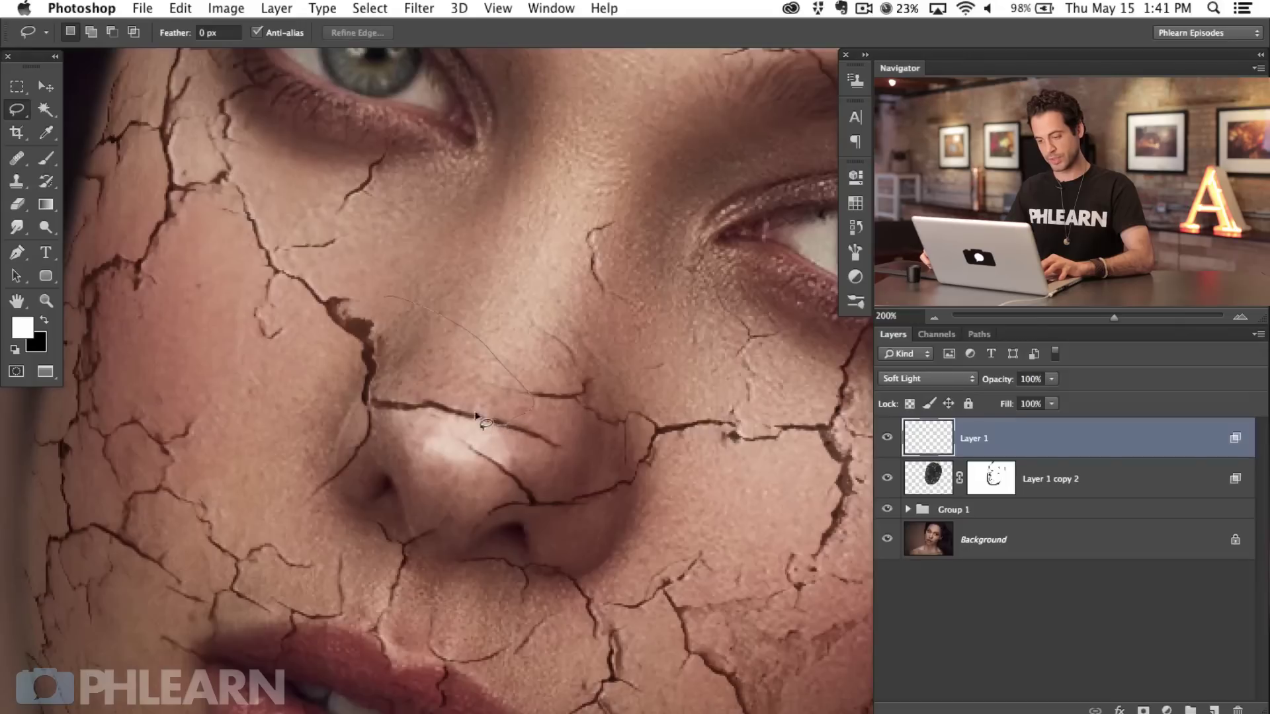
left_click_drag(363, 289, 317, 314)
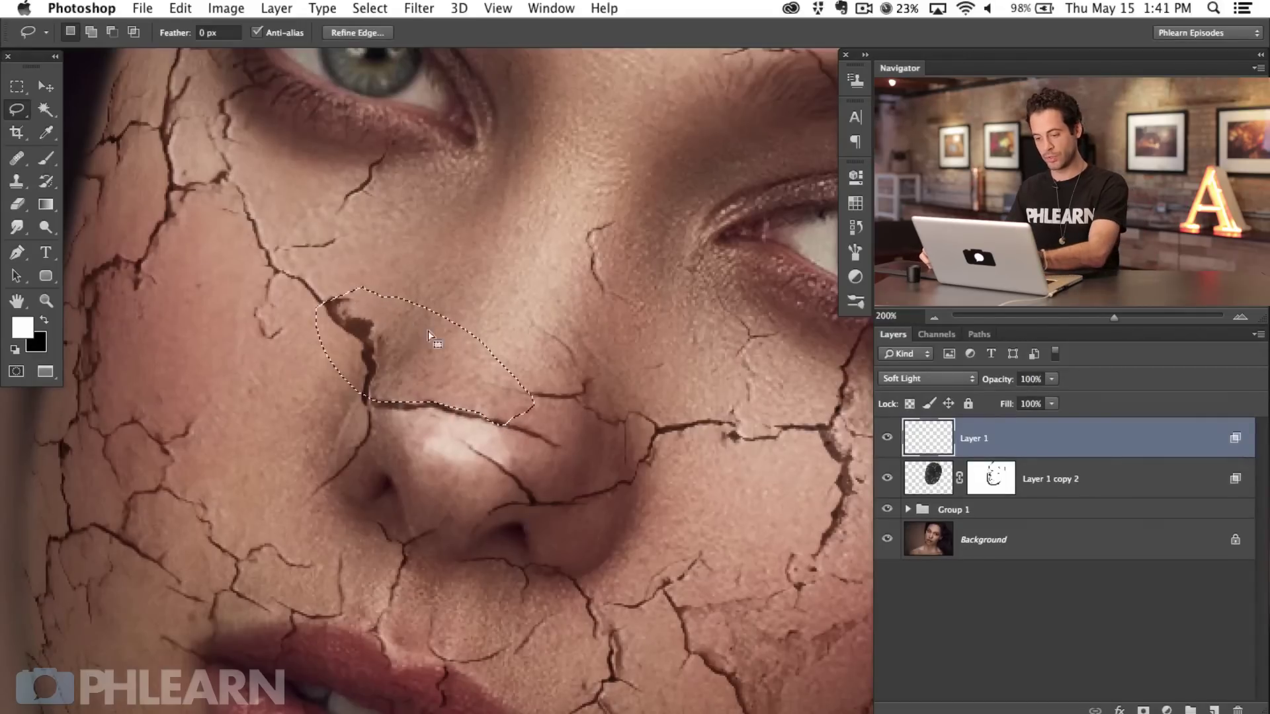
key("super+d")
Pan to the cheek below the right eye and enlarge the brush to 103 px
left_click_drag(688, 537, 404, 470)
key("b")
left_click_drag(563, 404, 579, 403)
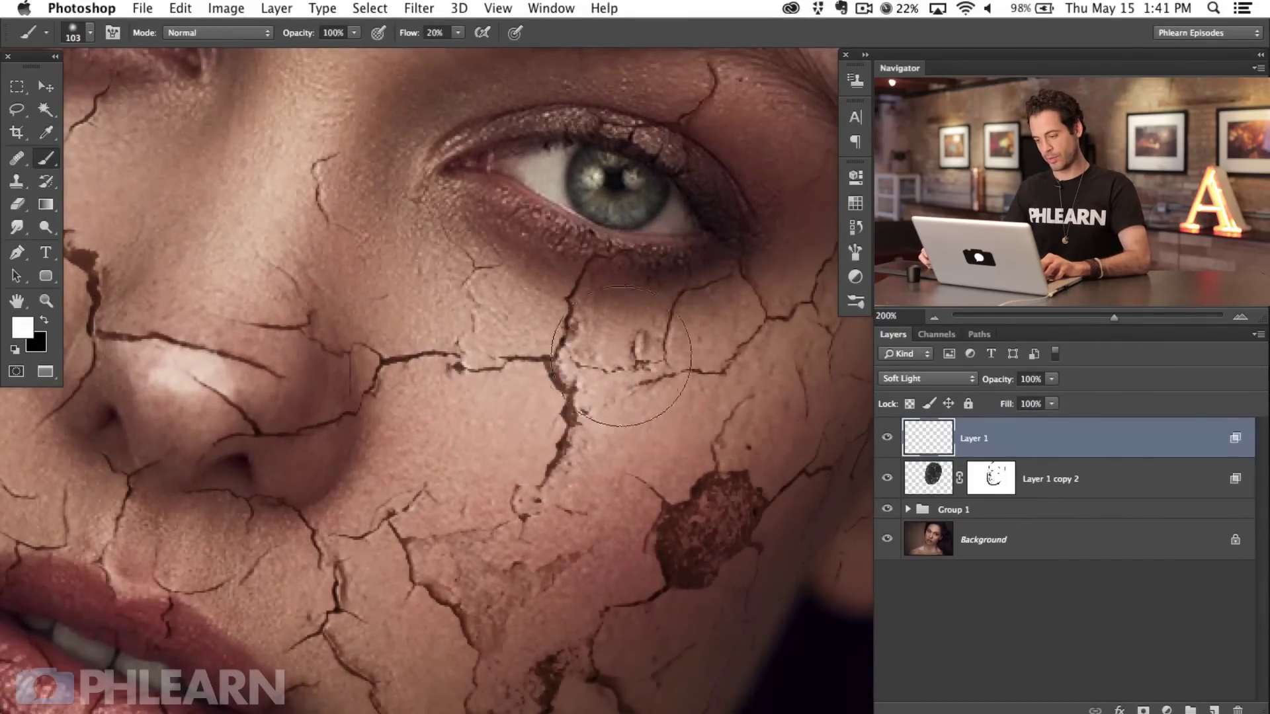
Lighten two lasso-outlined crack areas below the right eye, then deselect
key("l")
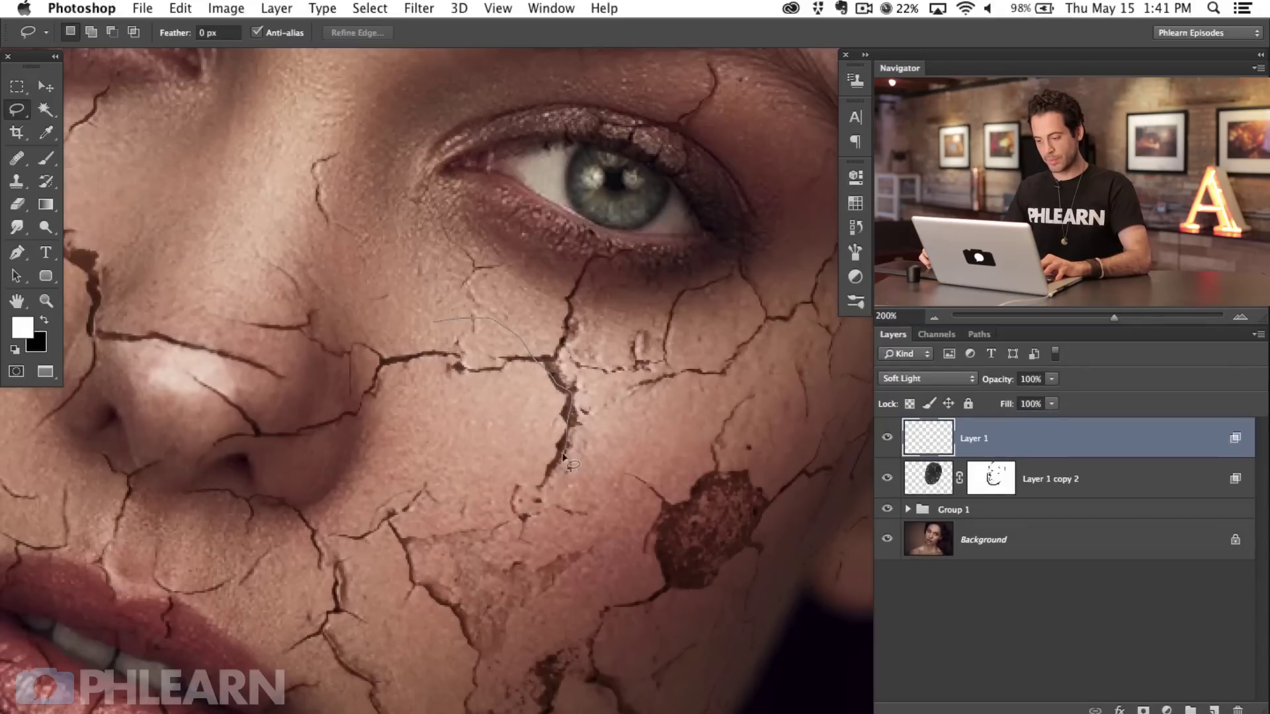
left_click_drag(448, 587, 427, 386)
mouse_move(494, 274)
left_mouse_down()
mouse_move(470, 307)
mouse_move(509, 367)
left_mouse_up()
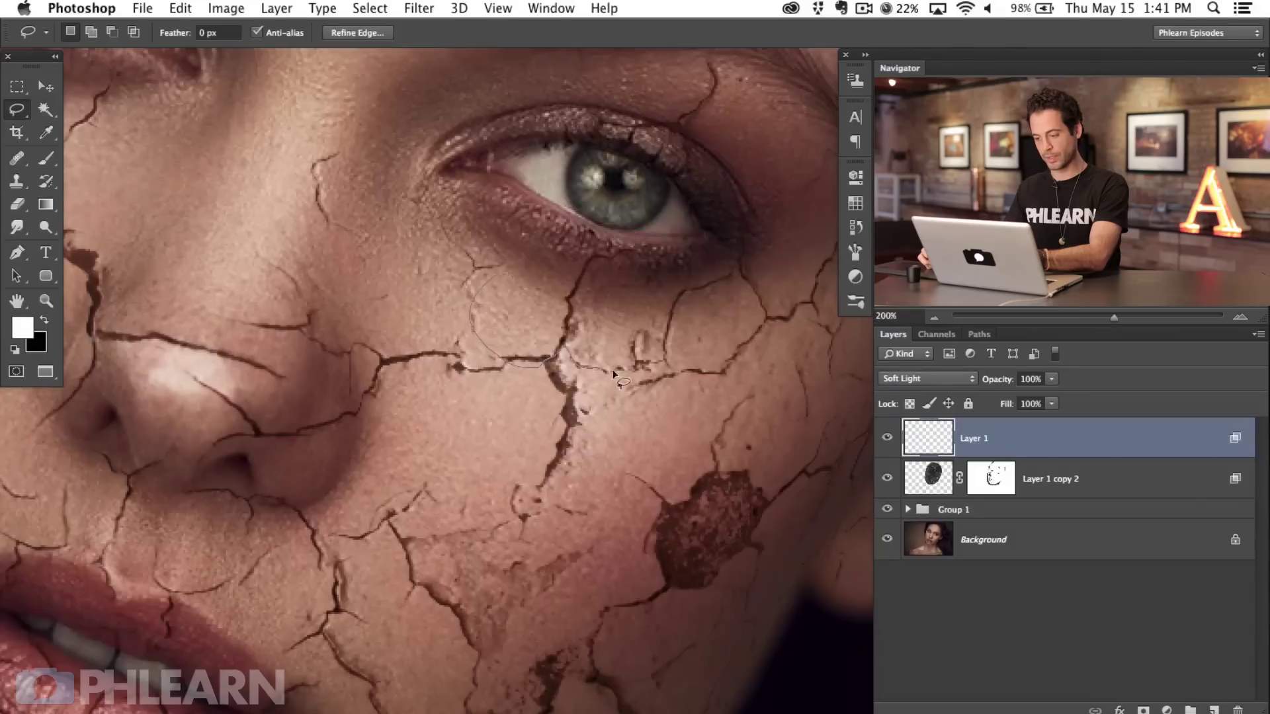
key("ctrl+d")
Move down to the lower cheek and mouth corner and paint highlights there
left_click_drag(413, 548, 477, 466)
key("b")
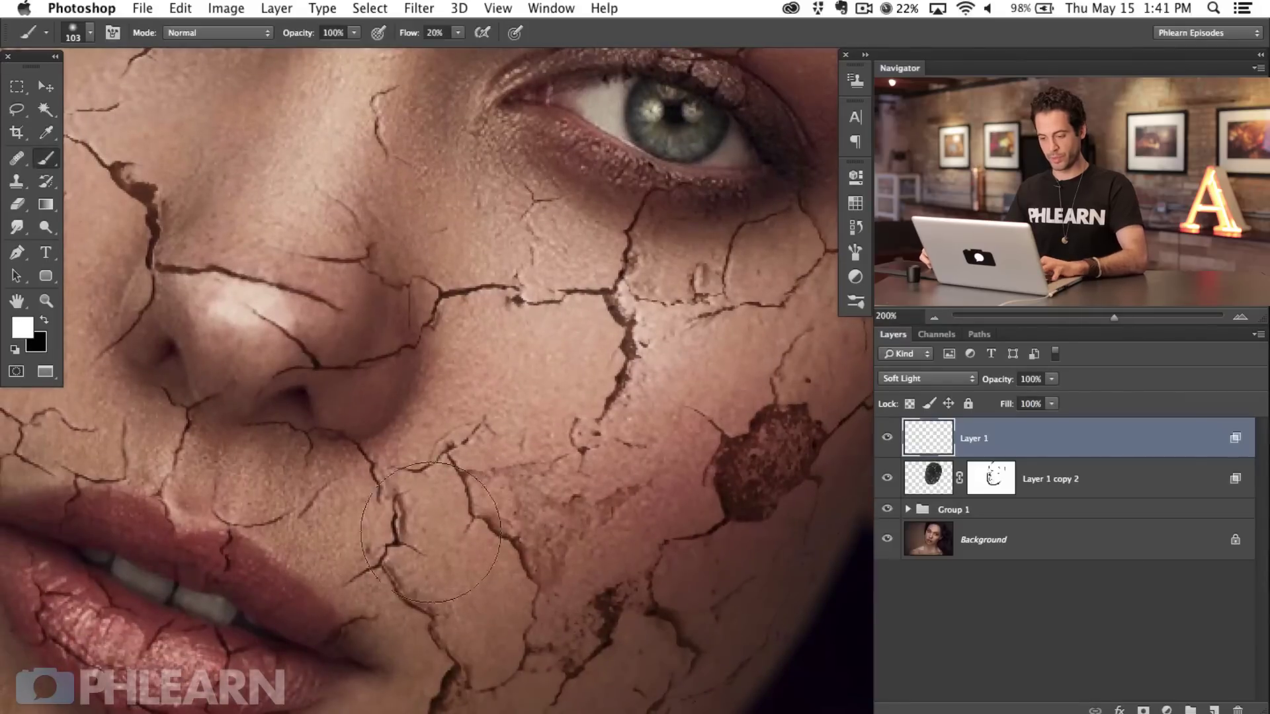
left_click_drag(406, 551, 474, 462)
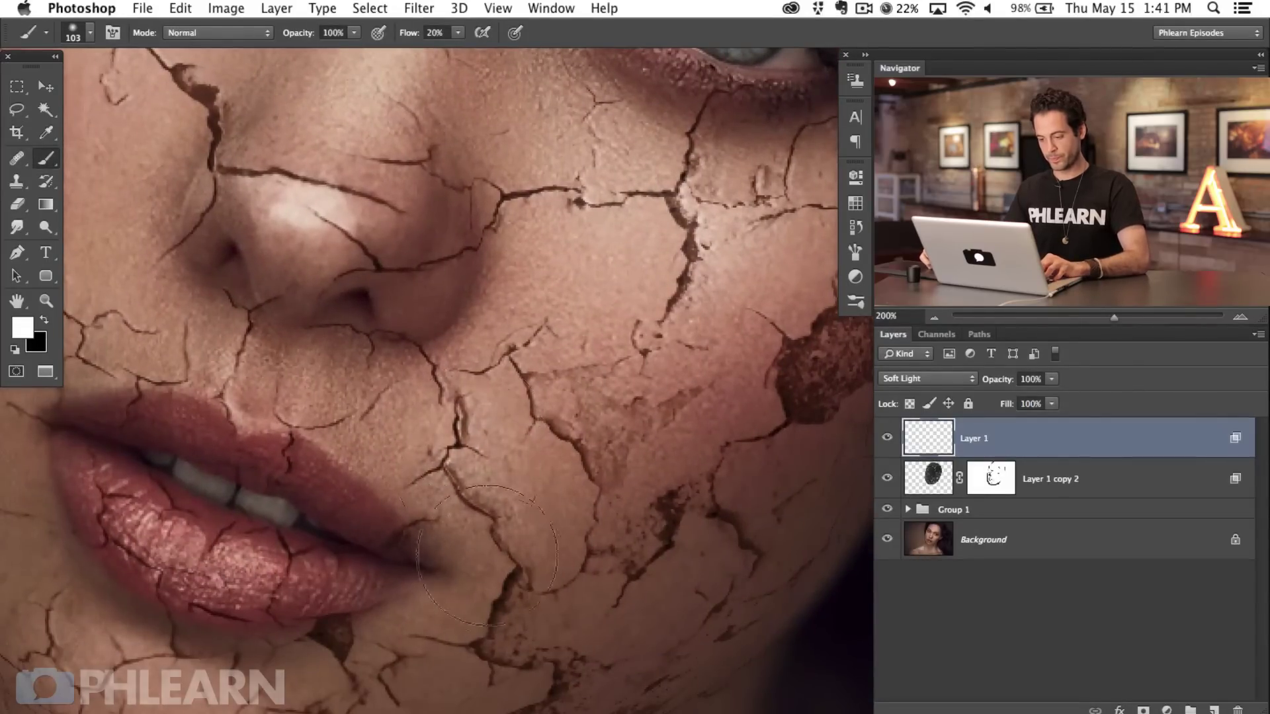
key("l")
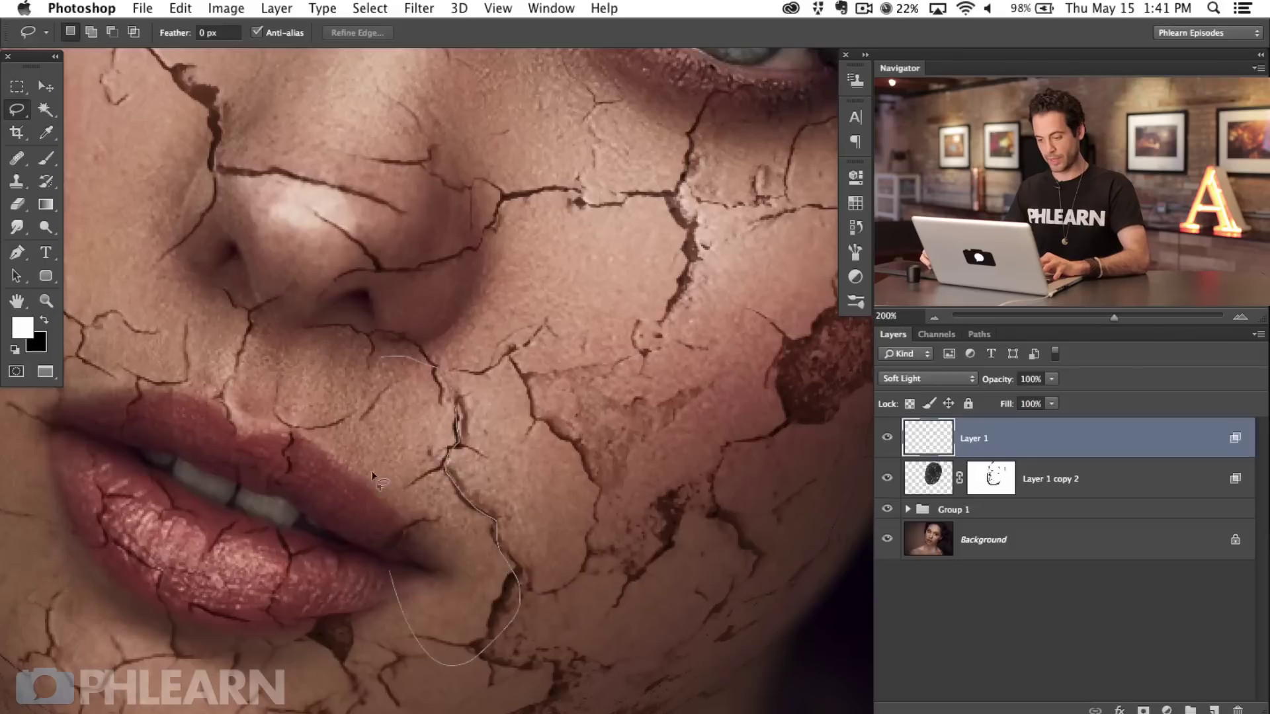
Lighten the lasso-outlined crack beside the mouth corner with the white brush
left_click_drag(373, 475, 345, 418)
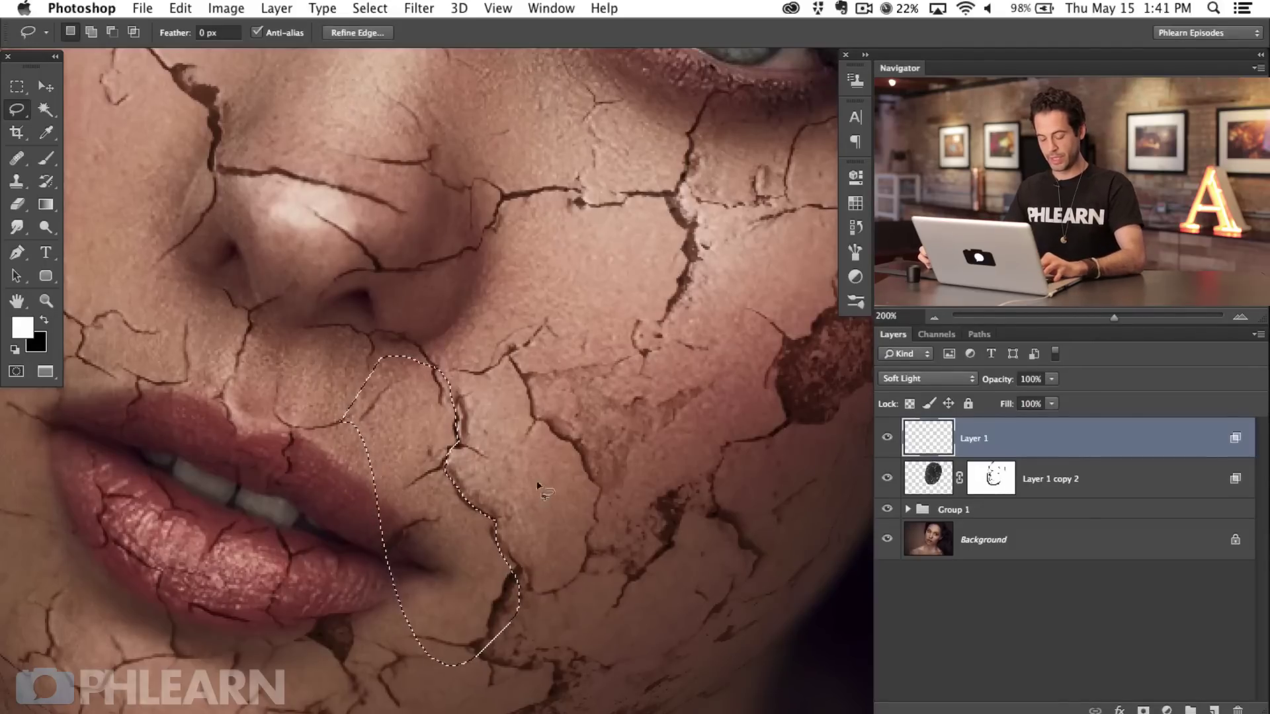
key("super+d")
mouse_move(385, 581)
left_mouse_down()
mouse_move(624, 538)
mouse_move(575, 530)
mouse_move(635, 568)
left_mouse_up()
key("b")
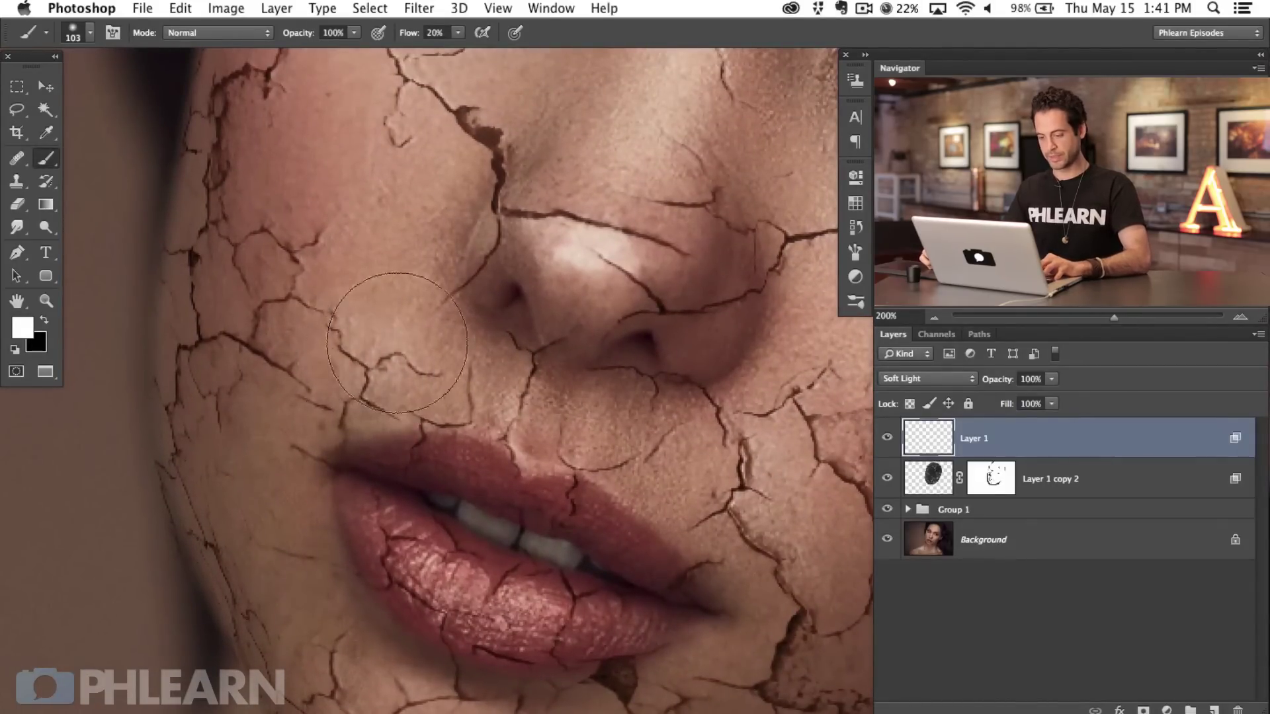
Add soft highlights along the crack beside the lip corner
key("l")
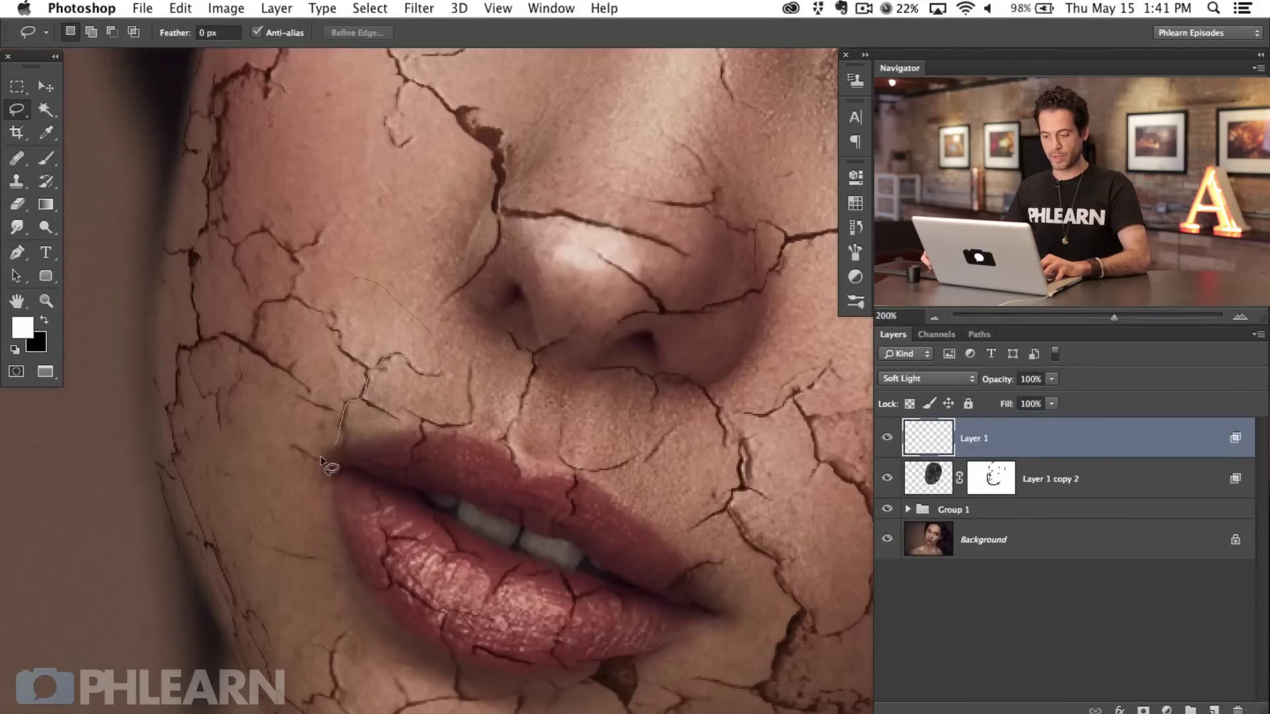
left_click_drag(297, 268, 265, 253)
key("super+d")
left_click_drag(670, 562, 588, 324)
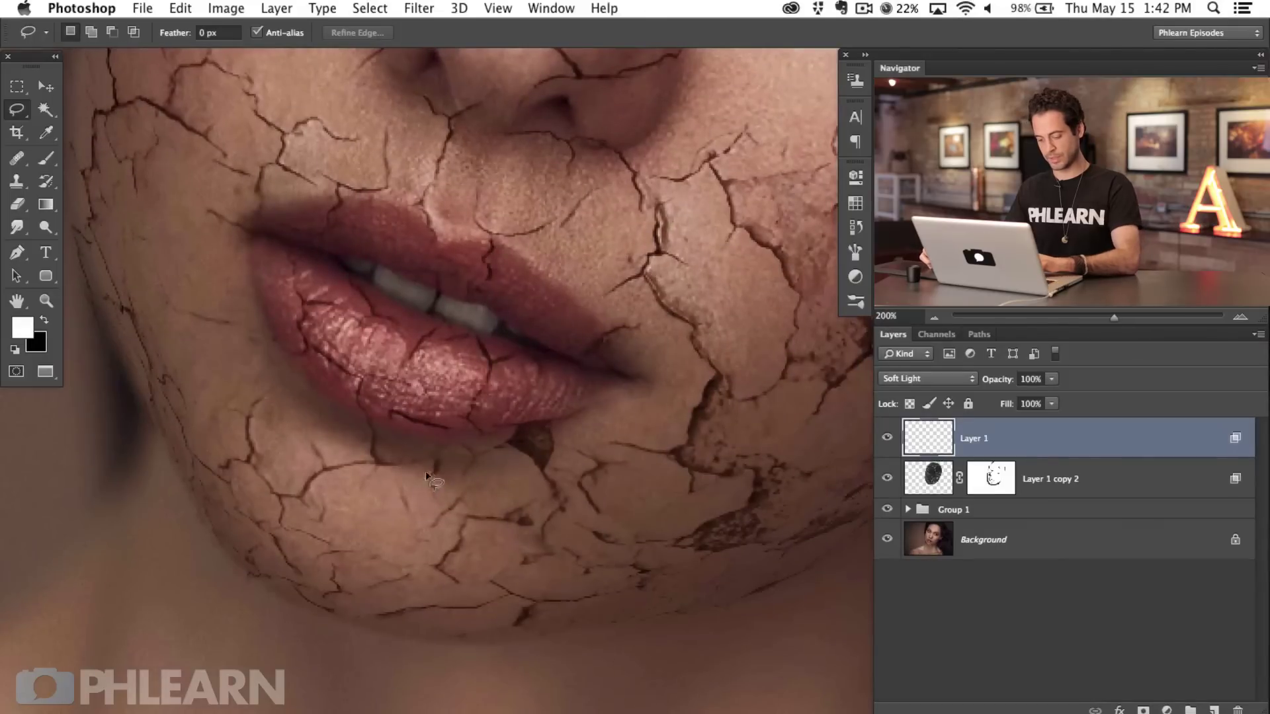
key("b")
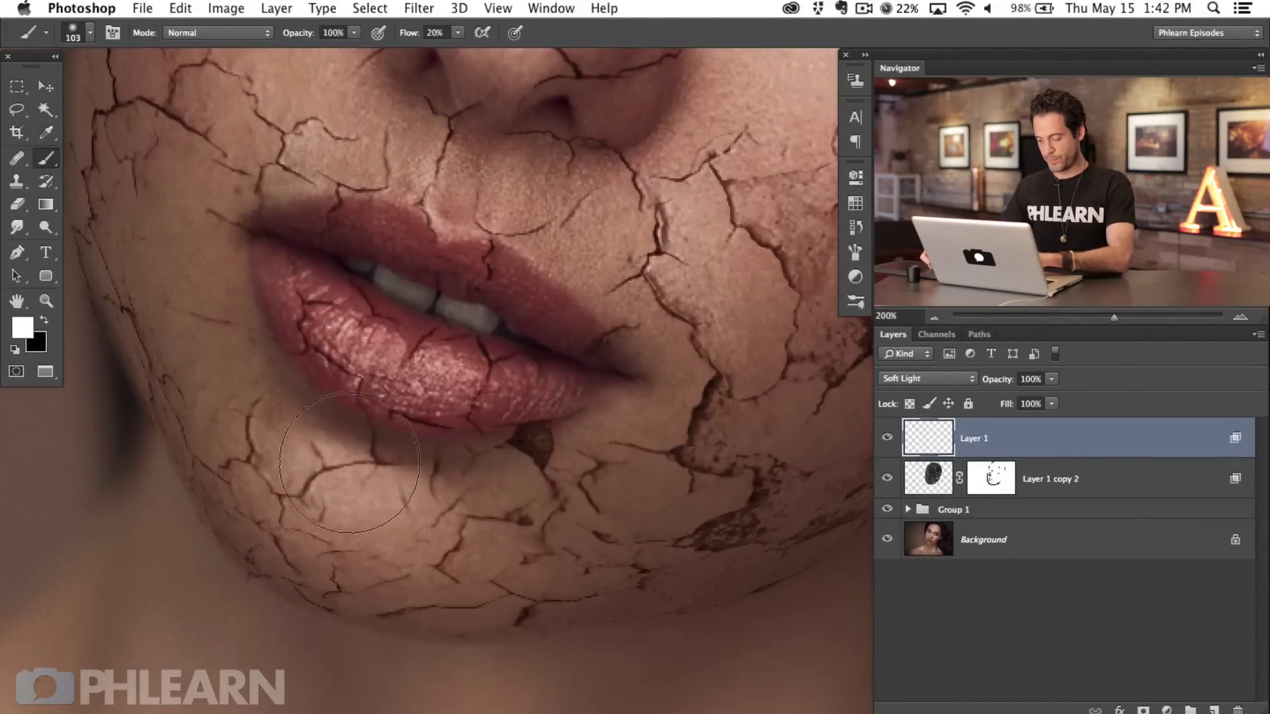
Outline an area along a crack below the lower lip for highlights, then pan back to the eye and cheek
key("l")
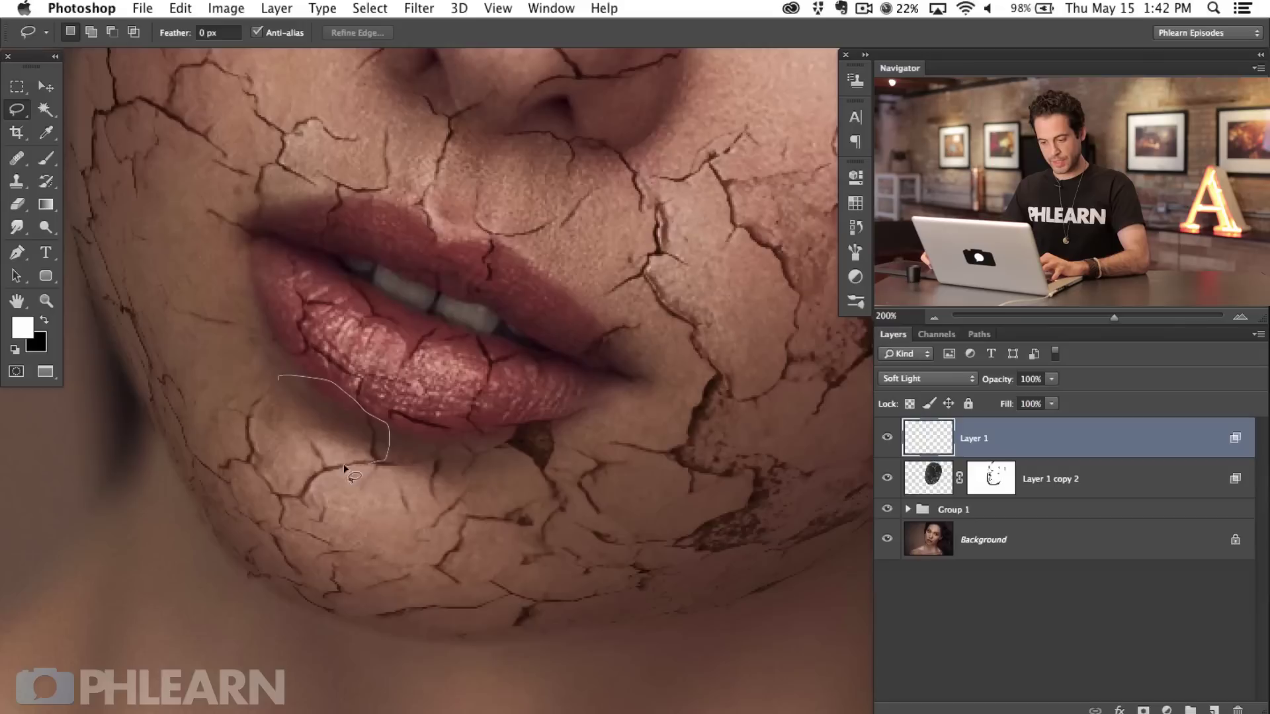
left_click_drag(231, 354, 275, 374)
key("super+d")
left_click_drag(582, 410, 401, 527)
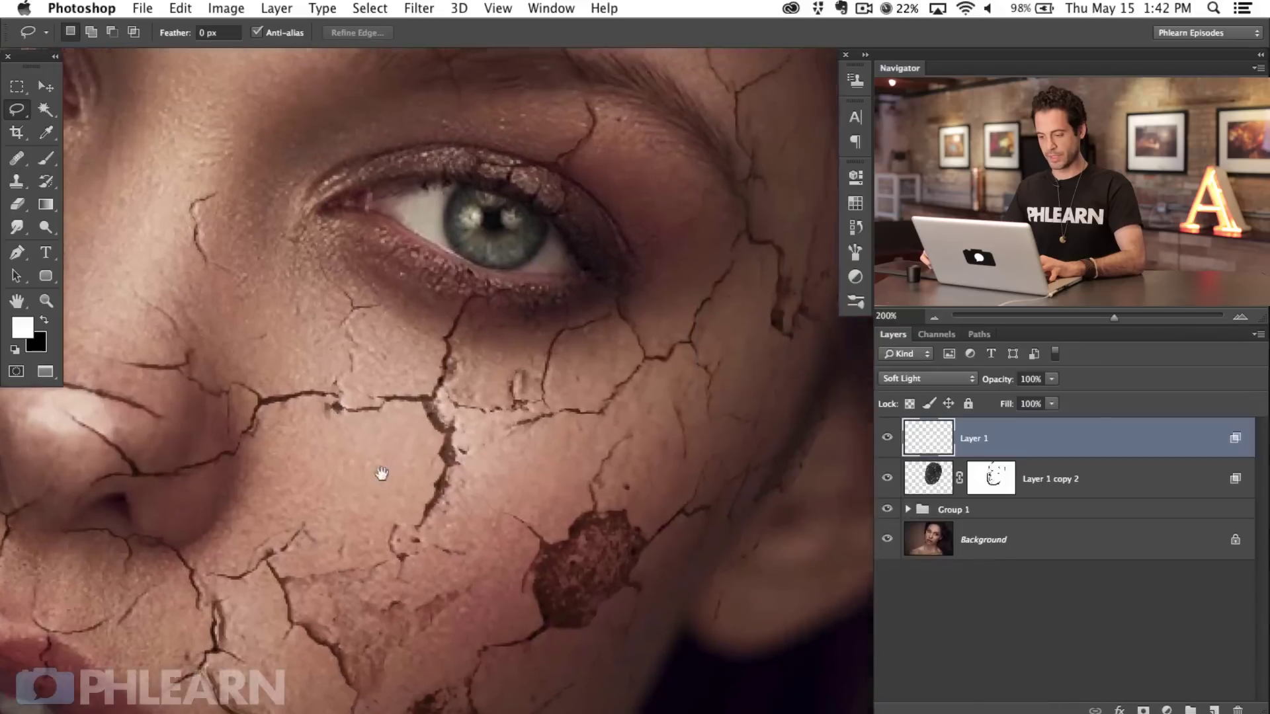
left_click_drag(383, 474, 345, 407)
key("b")
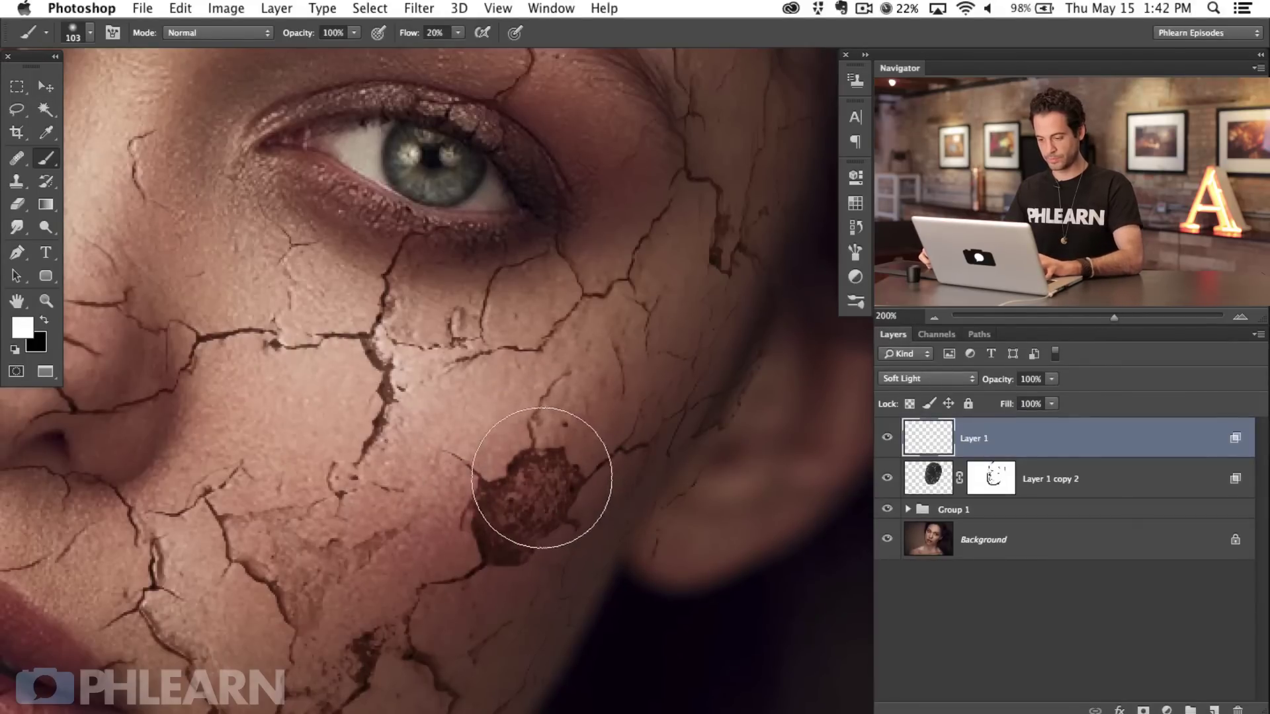
Lasso around the dark peeling cheek patch and paint soft highlights inside
scroll(542, 477, "down", 2)
key("l")
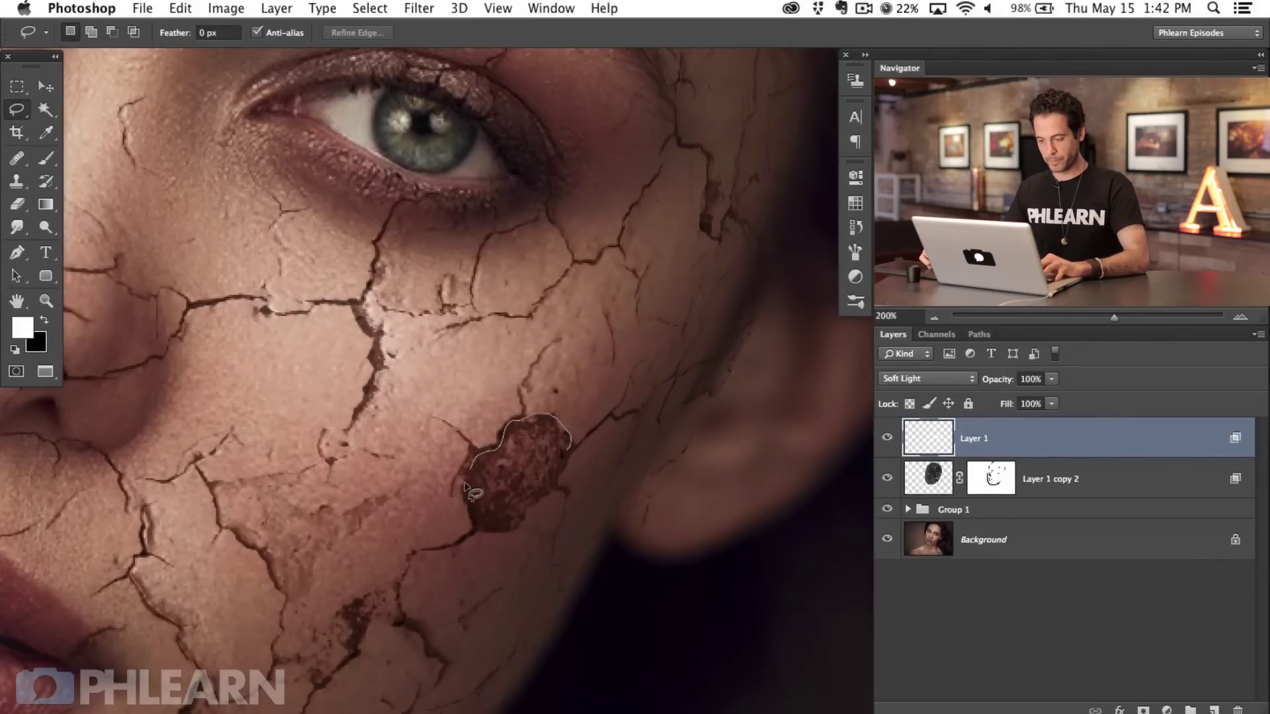
left_click_drag(565, 466, 575, 457)
key("super+d")
mouse_move(351, 431)
left_mouse_down()
mouse_move(423, 525)
mouse_move(420, 584)
left_mouse_up()
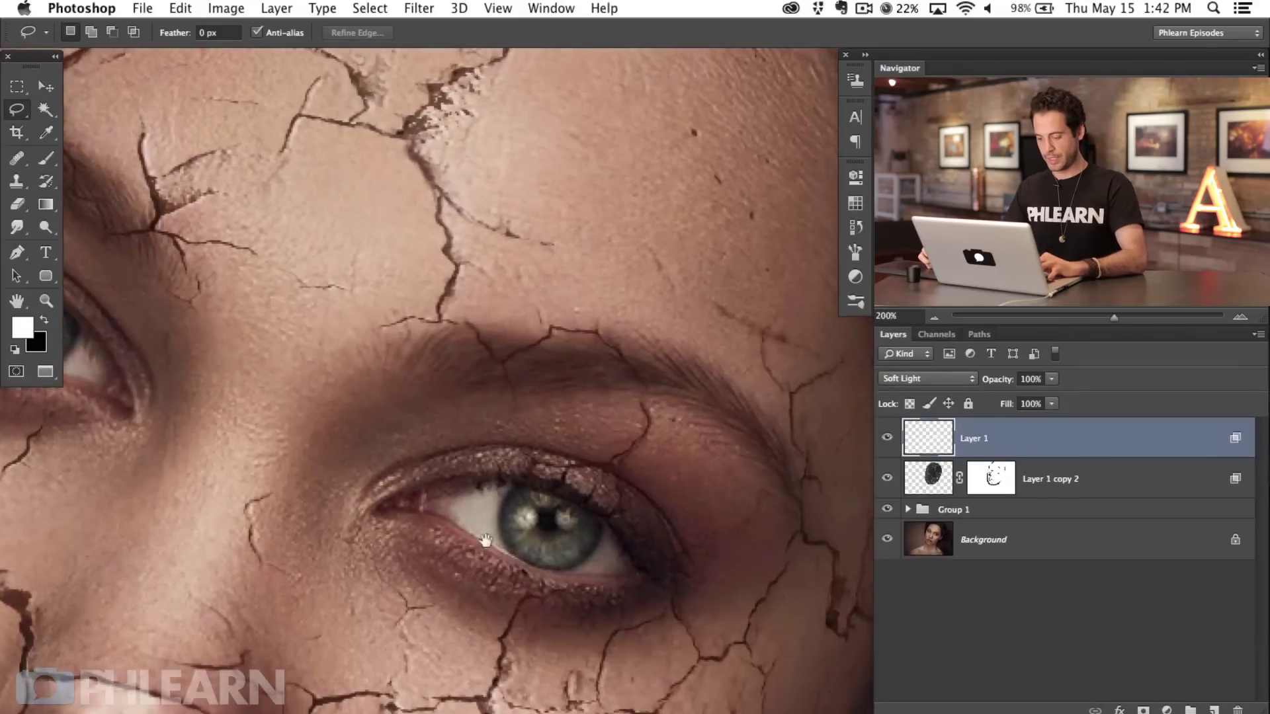
key("b")
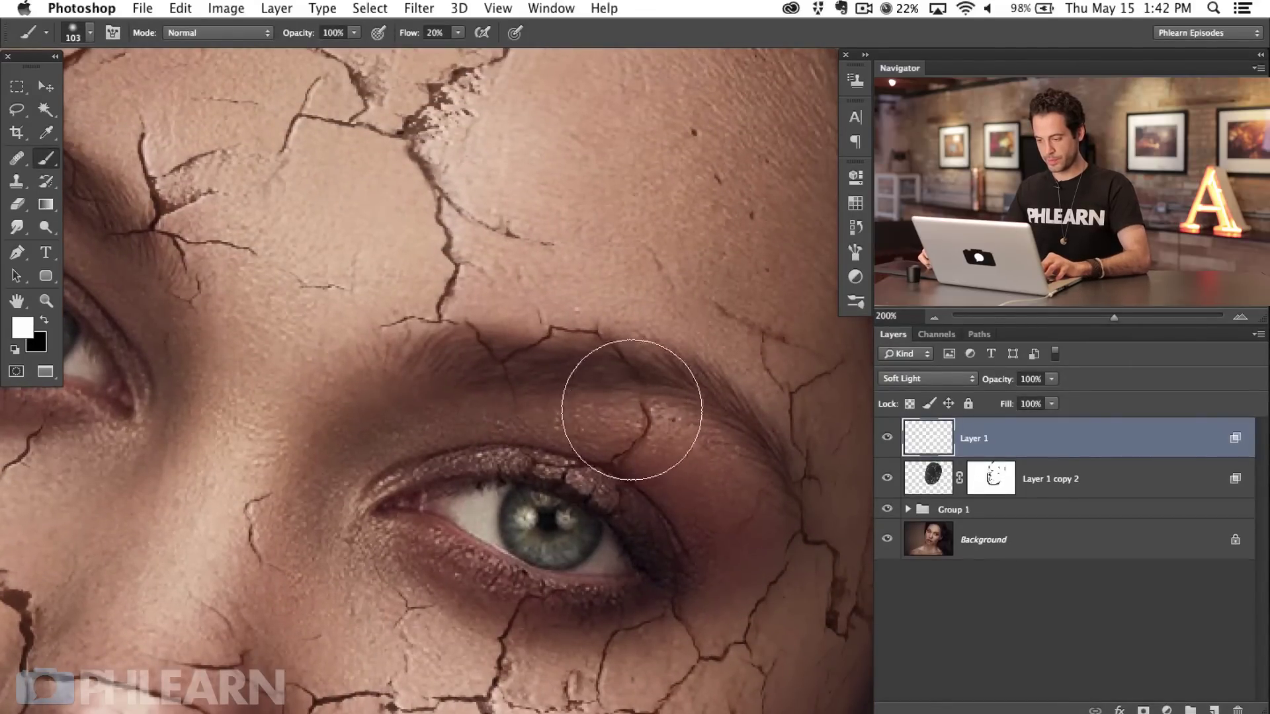
Highlight the eyelid skin along the brow above the eye, then zoom out to the whole face
key("shift+6")
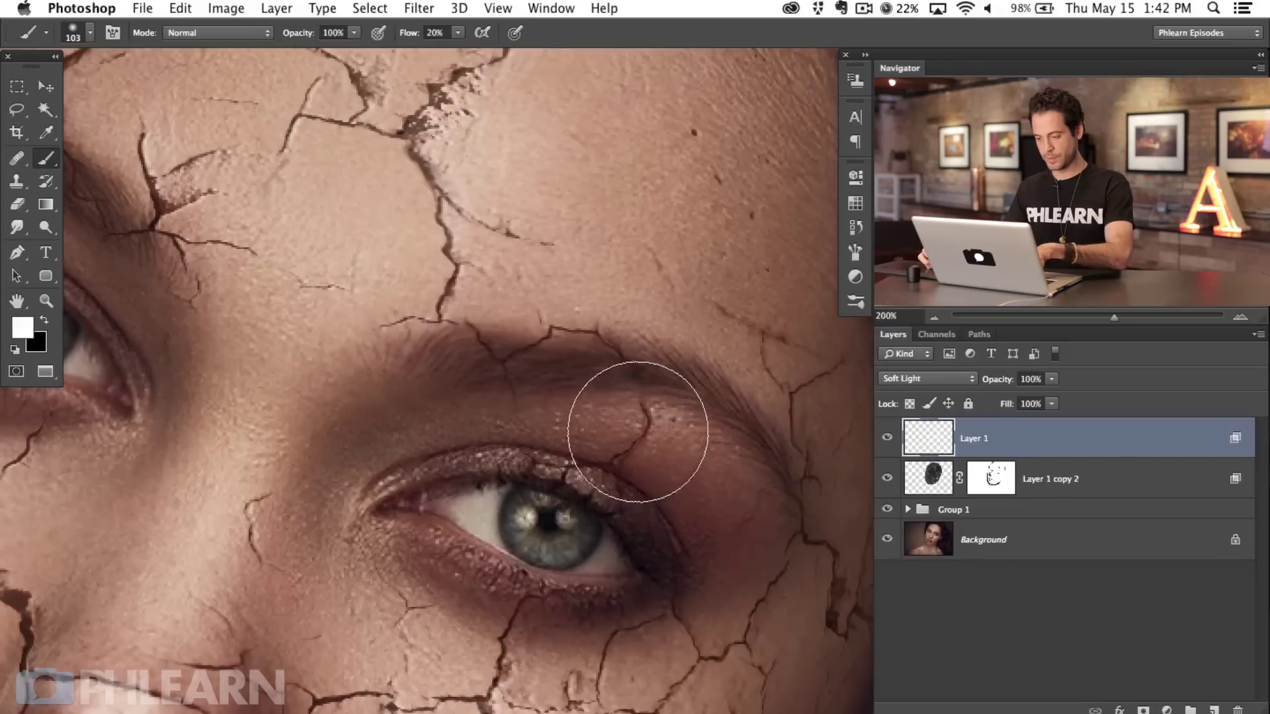
key("l")
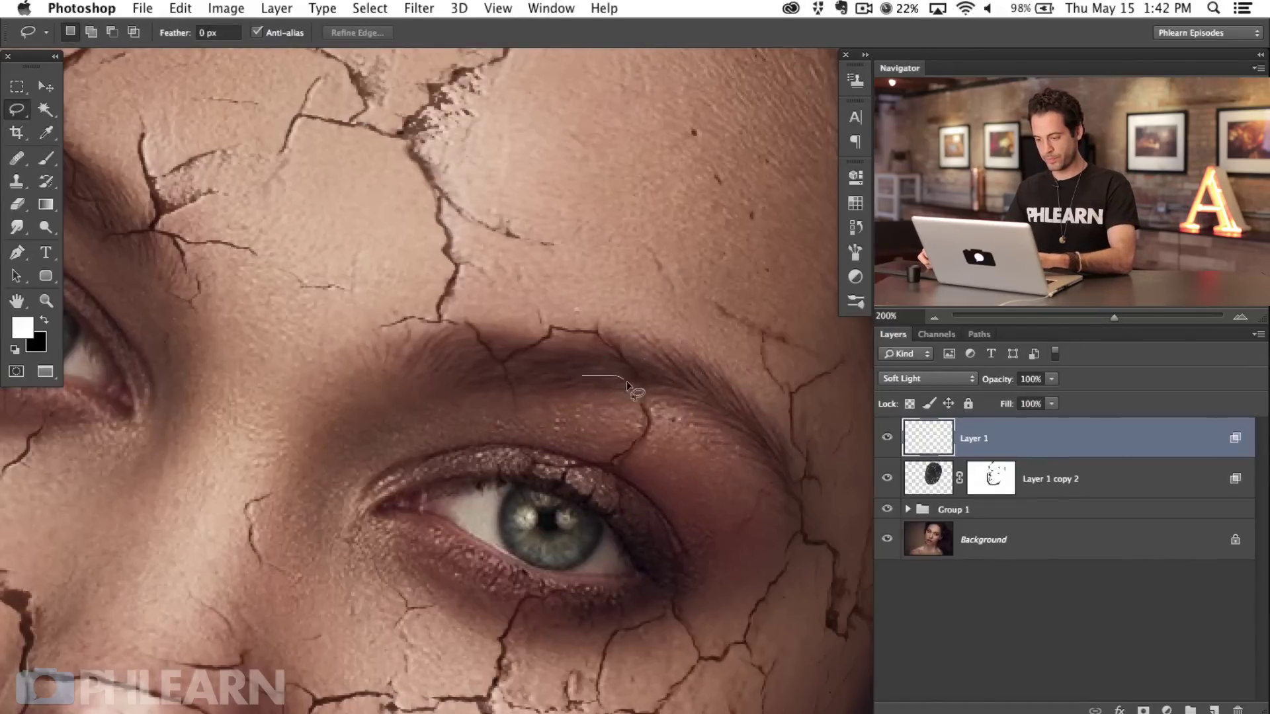
left_click_drag(504, 471, 481, 399)
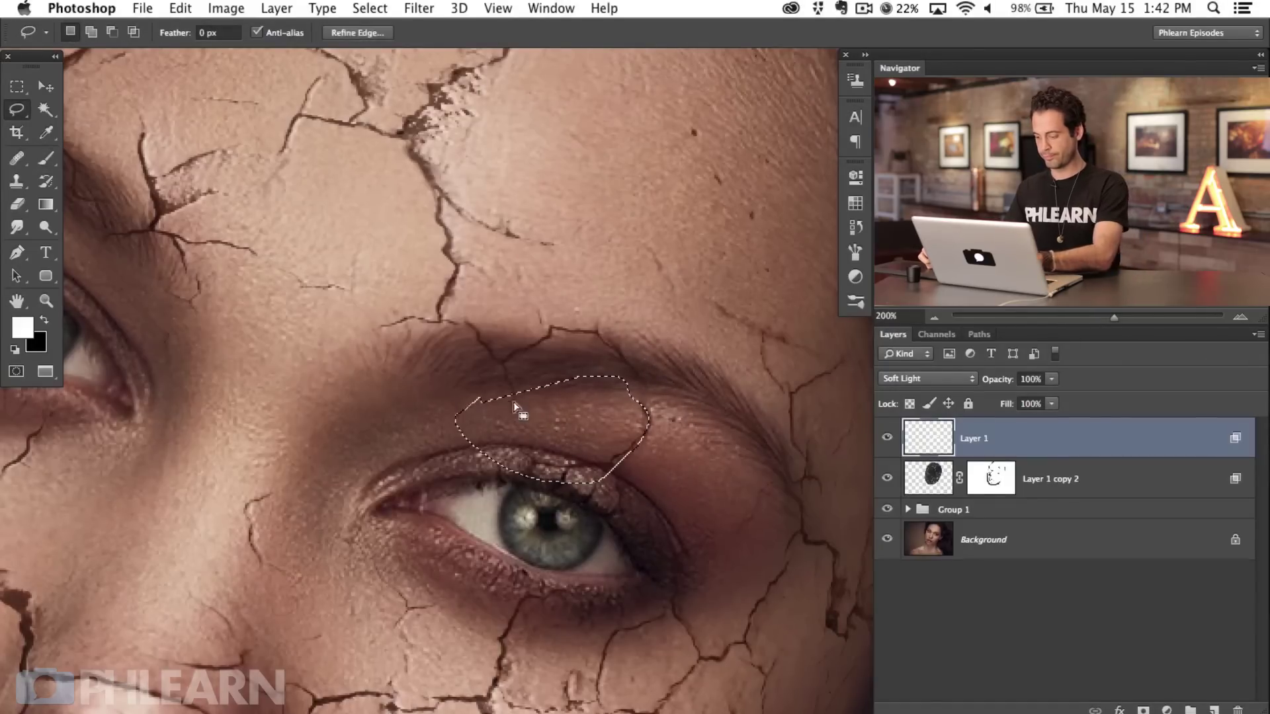
key("super+d")
key("super+minus")
key("super+minus")
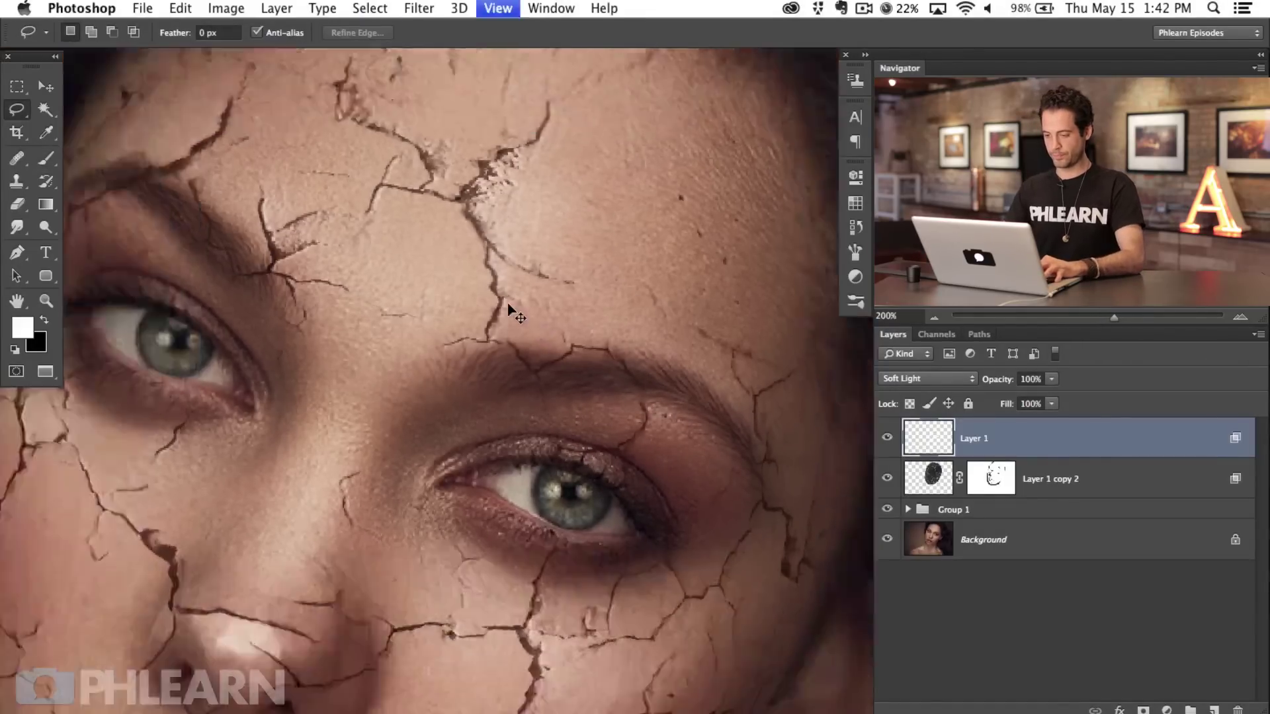
scroll(596, 364, "down", 3)
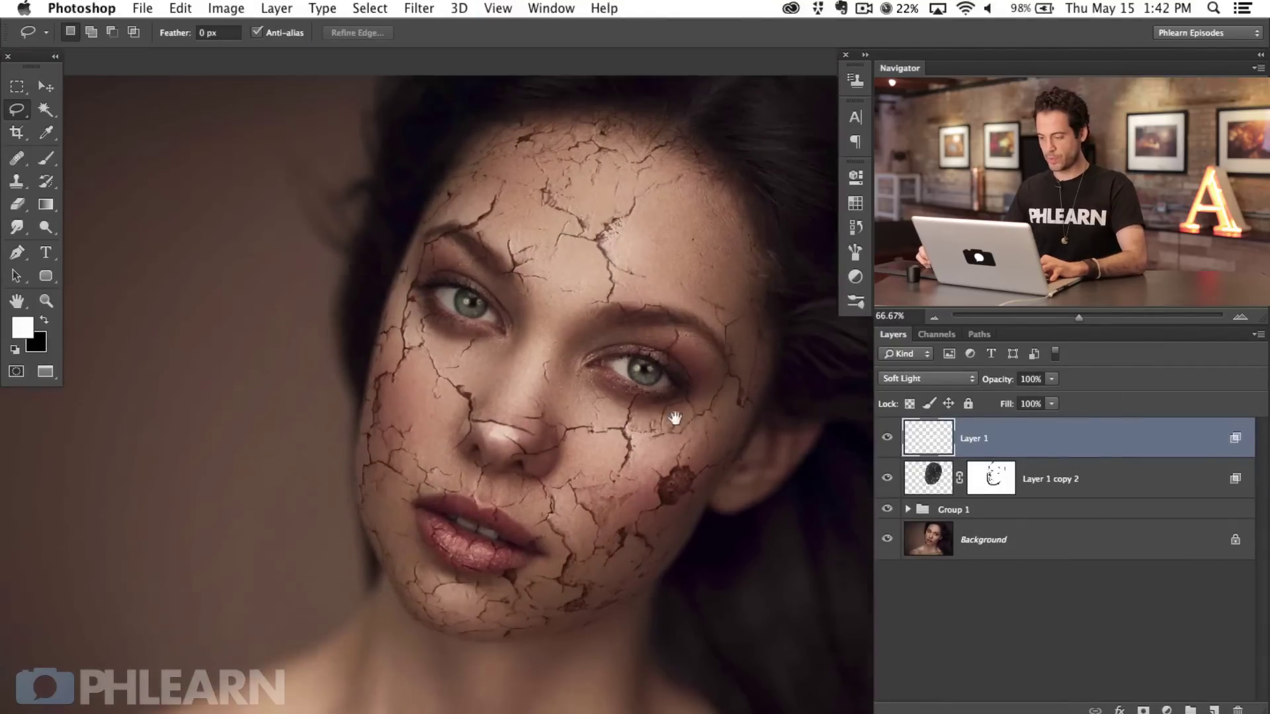
left_click(887, 438)
left_click(885, 442)
left_click(885, 443)
left_click(885, 445)
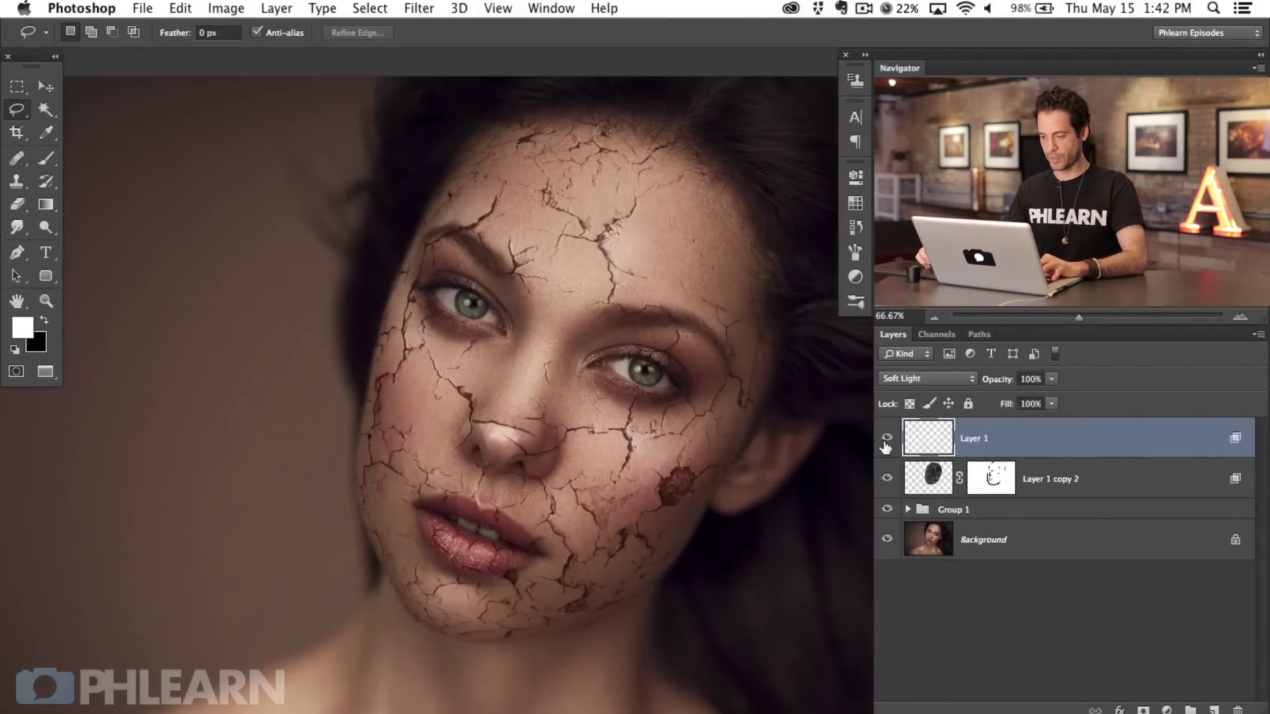
key("super+plus")
scroll(788, 468, "up", 1)
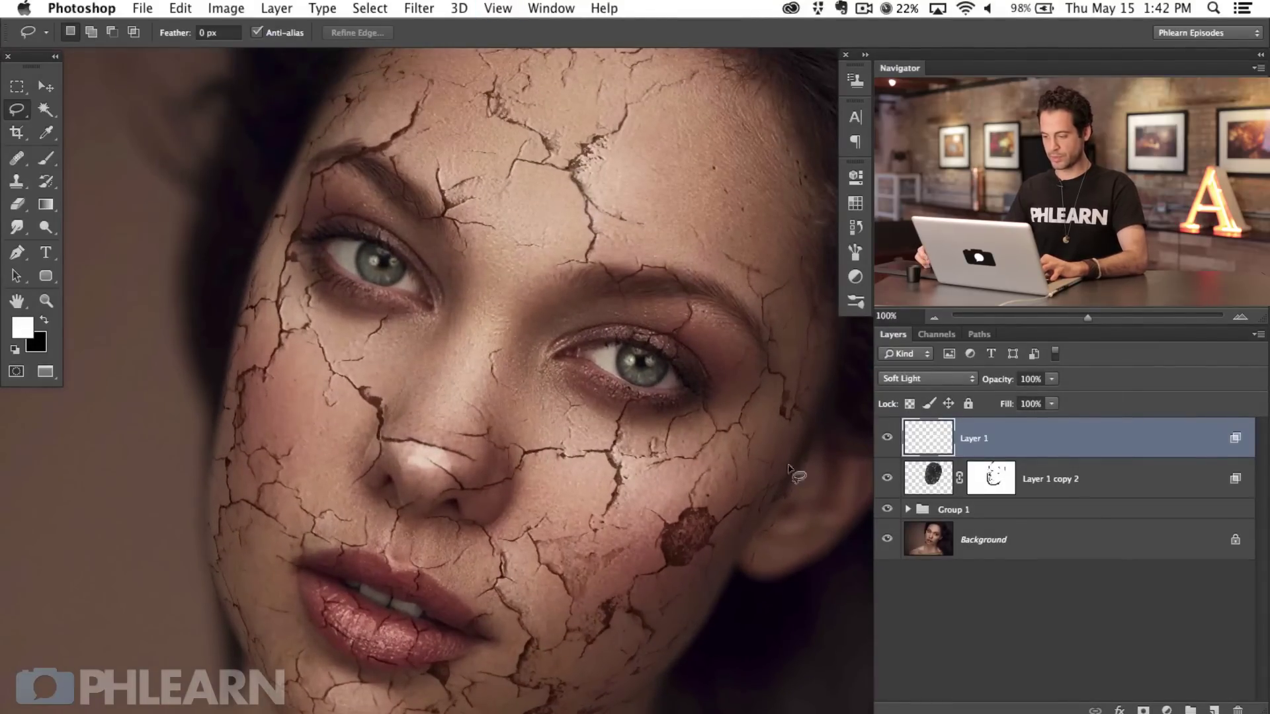
left_click(888, 437)
left_click(888, 437)
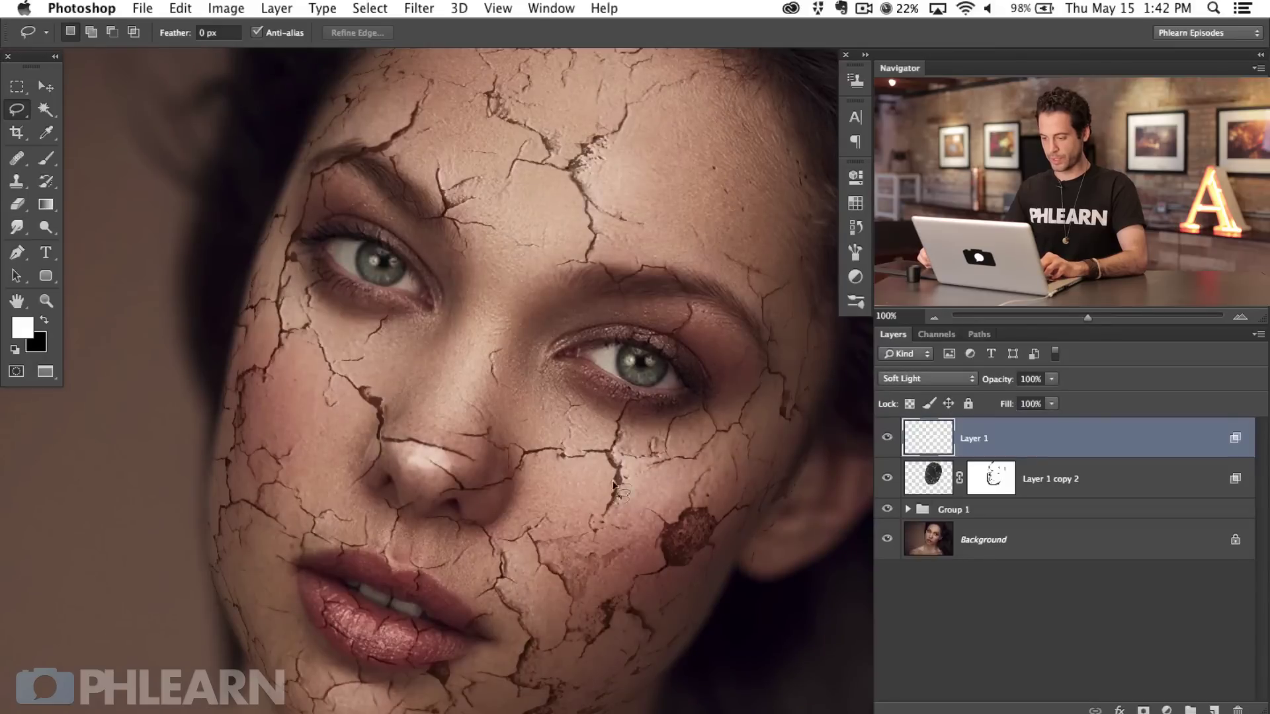
left_click(885, 441)
left_click(887, 442)
Erase some of Layer 1's lightening on the cheek with a smaller eraser
left_click(889, 441)
left_click(892, 441)
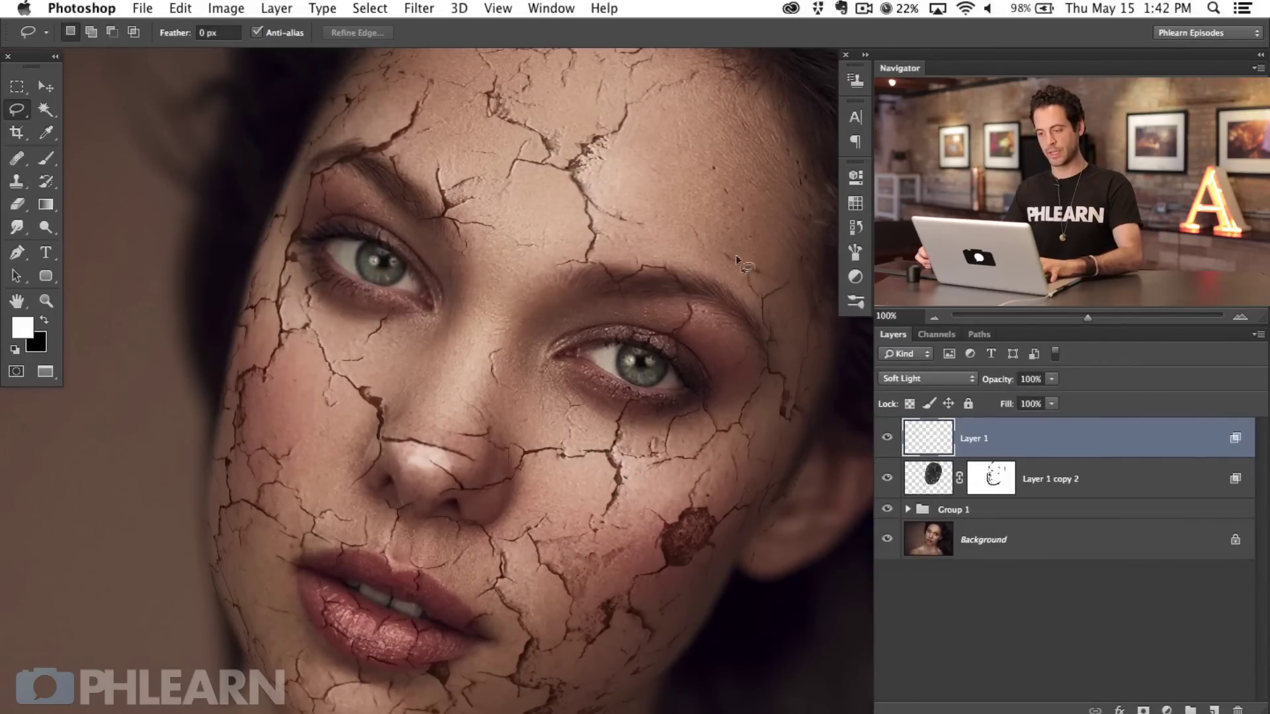
key("e")
key("bracketleft")
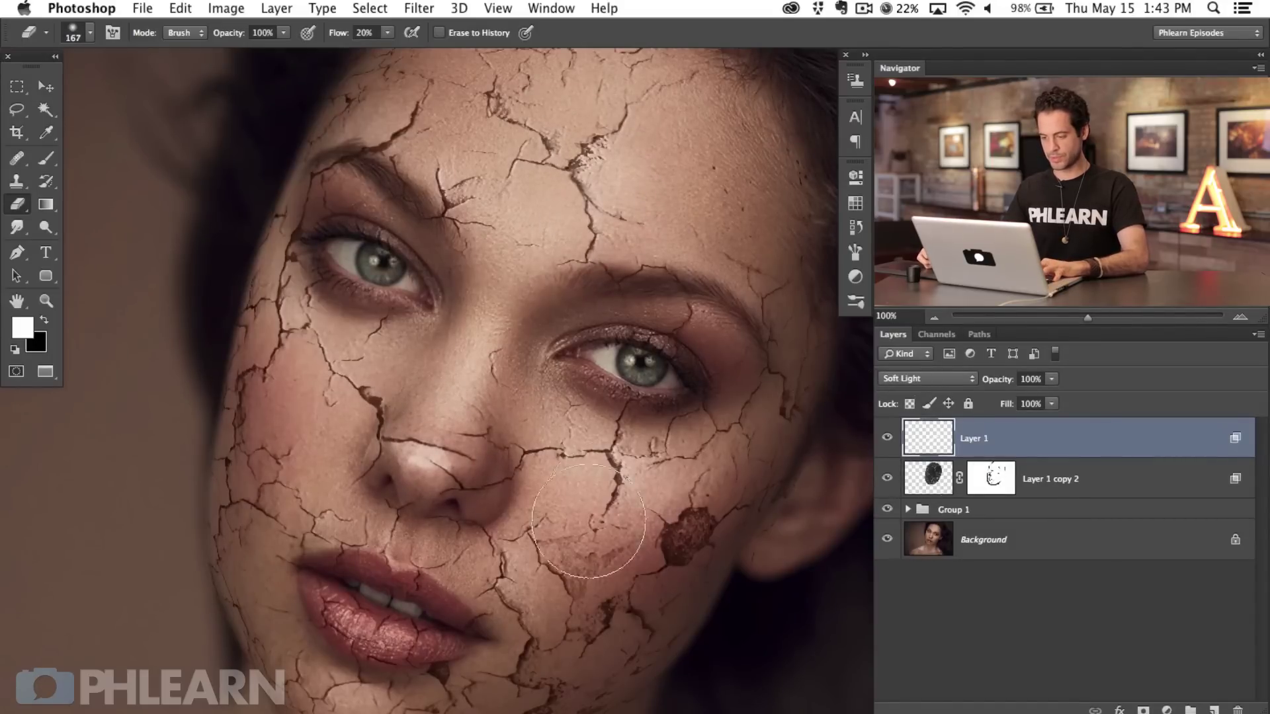
left_click_drag(603, 524, 649, 478)
Compare the cracks with Layer 1 toggled, then add a new empty Layer 2 above it
left_click(887, 438)
left_click(887, 438)
left_click(887, 438)
left_click(887, 438)
left_click(887, 438)
left_click(888, 438)
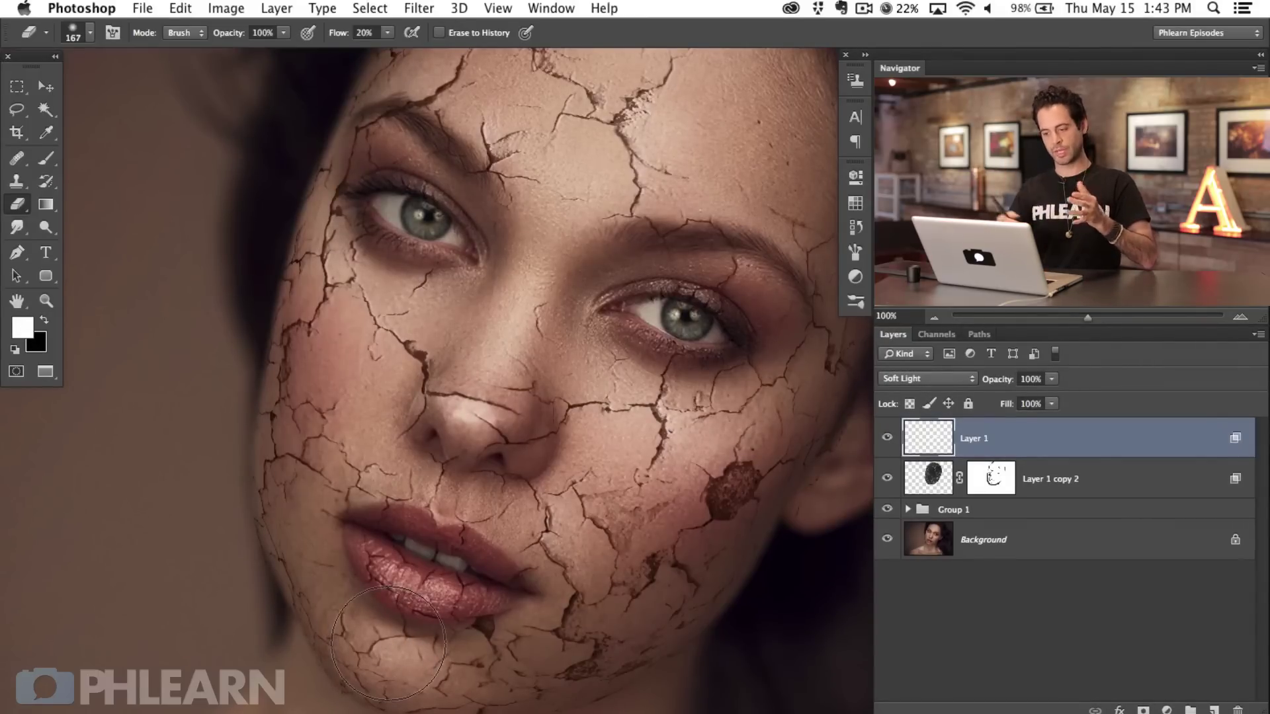
key("super+alt+shift+n")
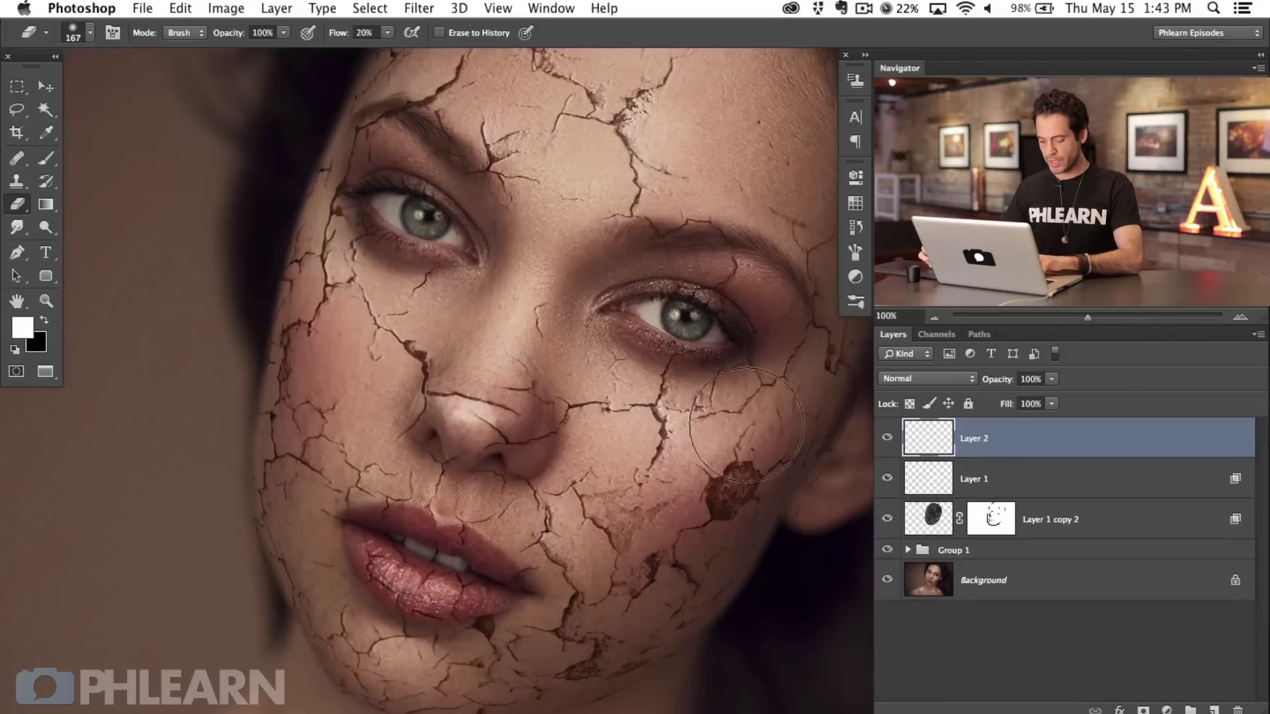
Set Layer 2 to Soft Light and softly darken the cheek below the eye with a larger black brush
key("b")
key("x")
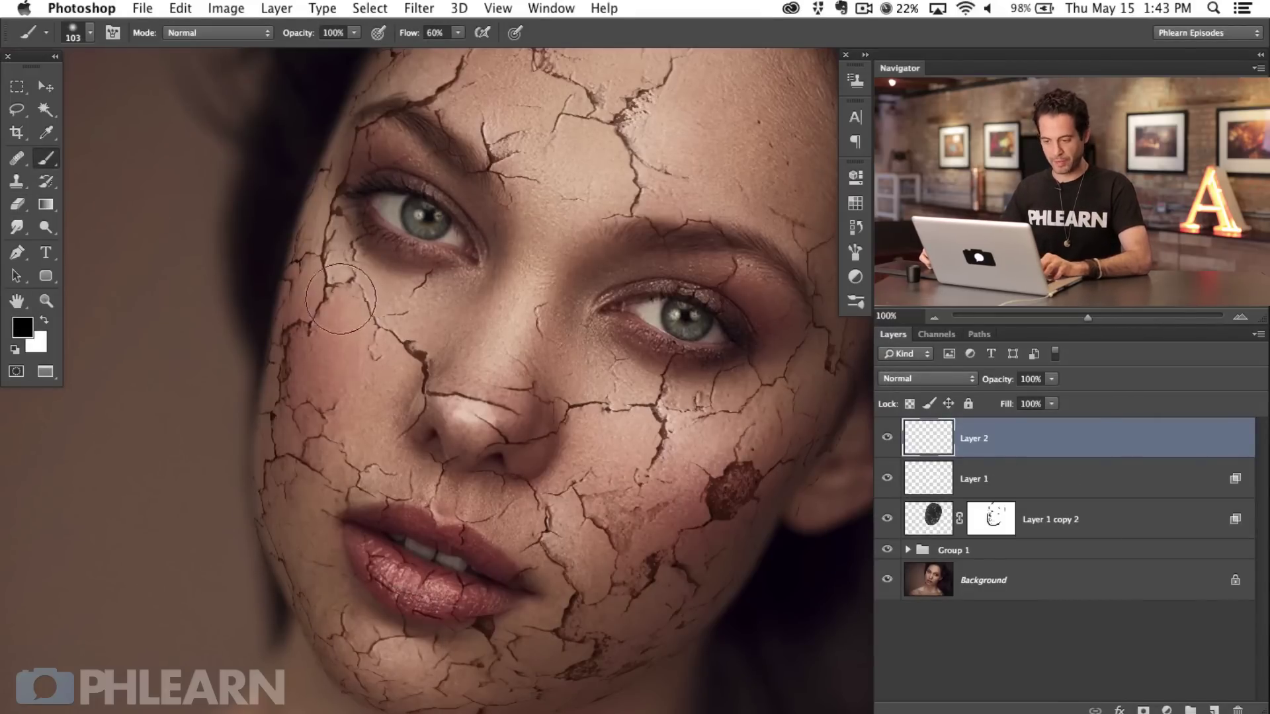
key("super+plus")
left_click_drag(253, 439, 686, 549)
left_click(928, 378)
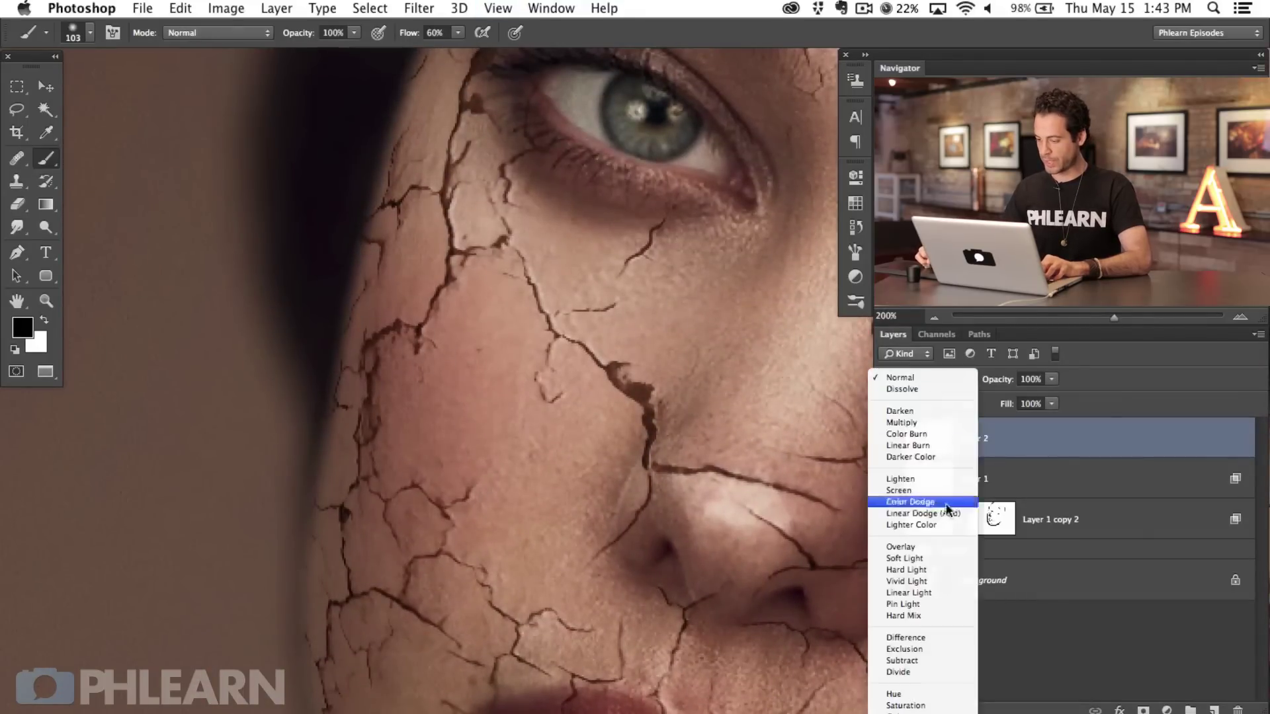
left_click(930, 555)
left_click_drag(441, 289, 478, 283)
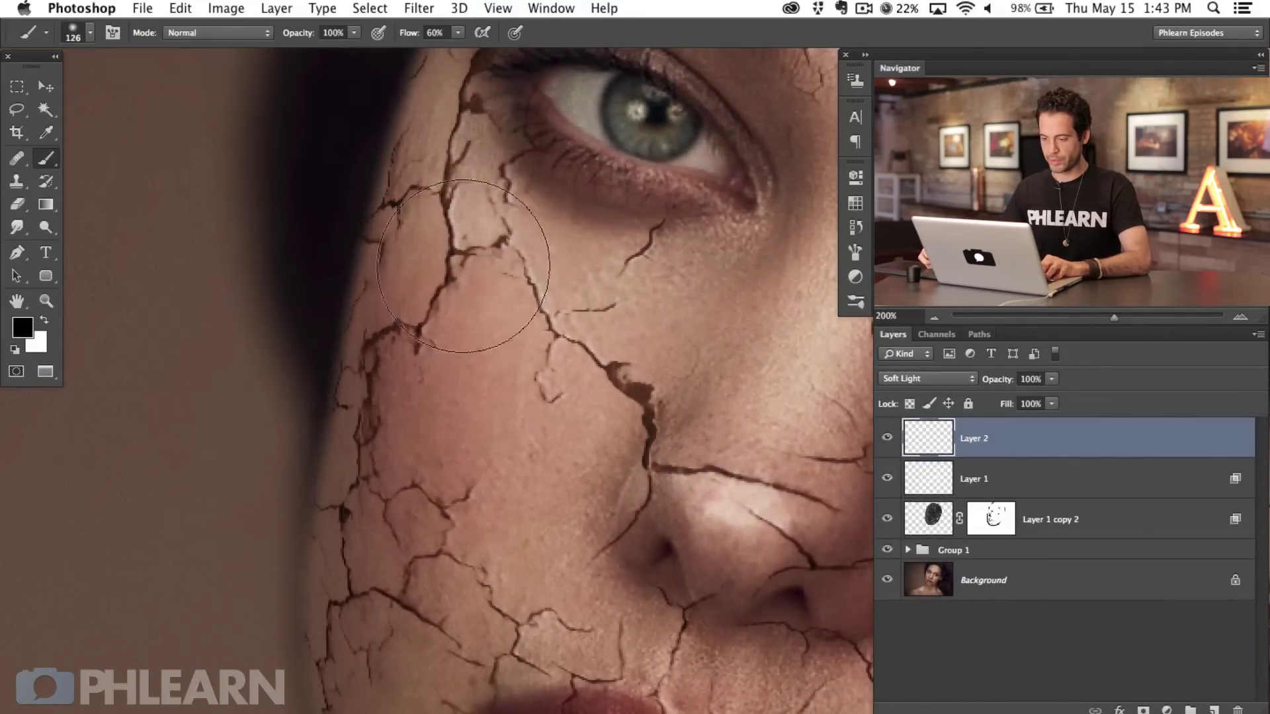
left_click_drag(448, 357, 539, 358)
mouse_move(411, 294)
left_mouse_down()
mouse_move(405, 319)
mouse_move(430, 347)
left_mouse_up()
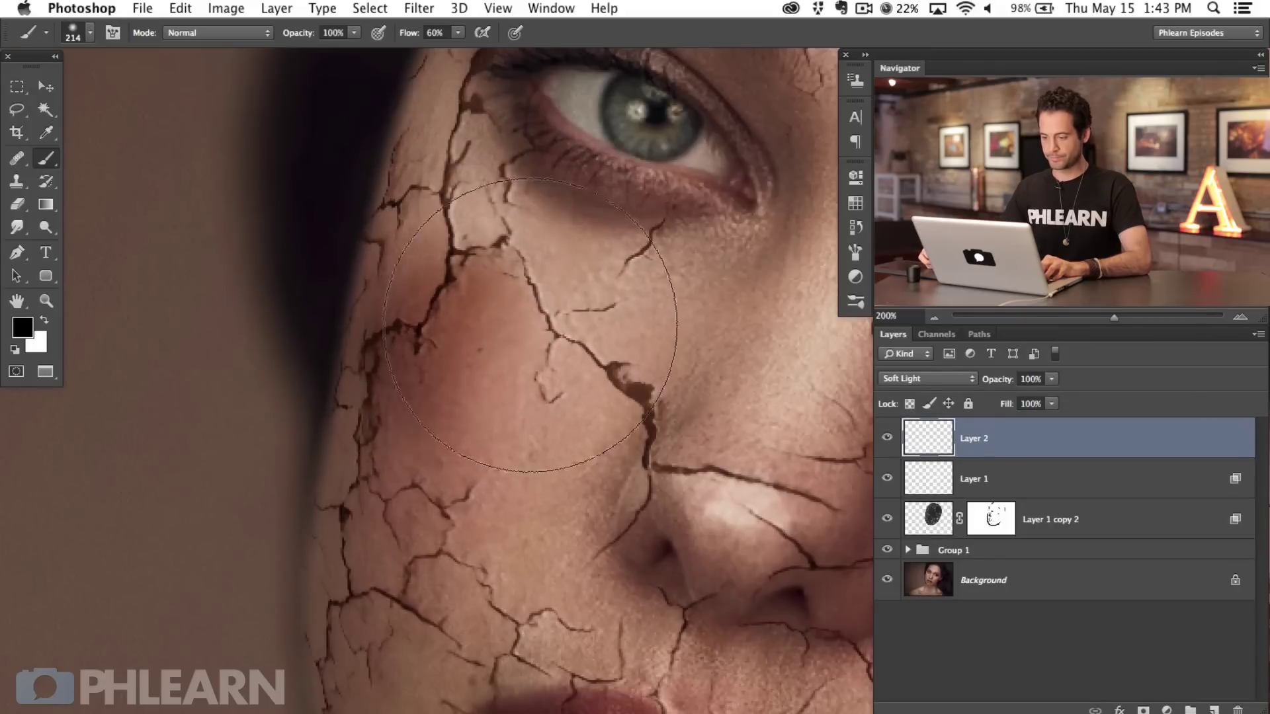
Shade along the crack beside the eye inside a lasso selection
key("l")
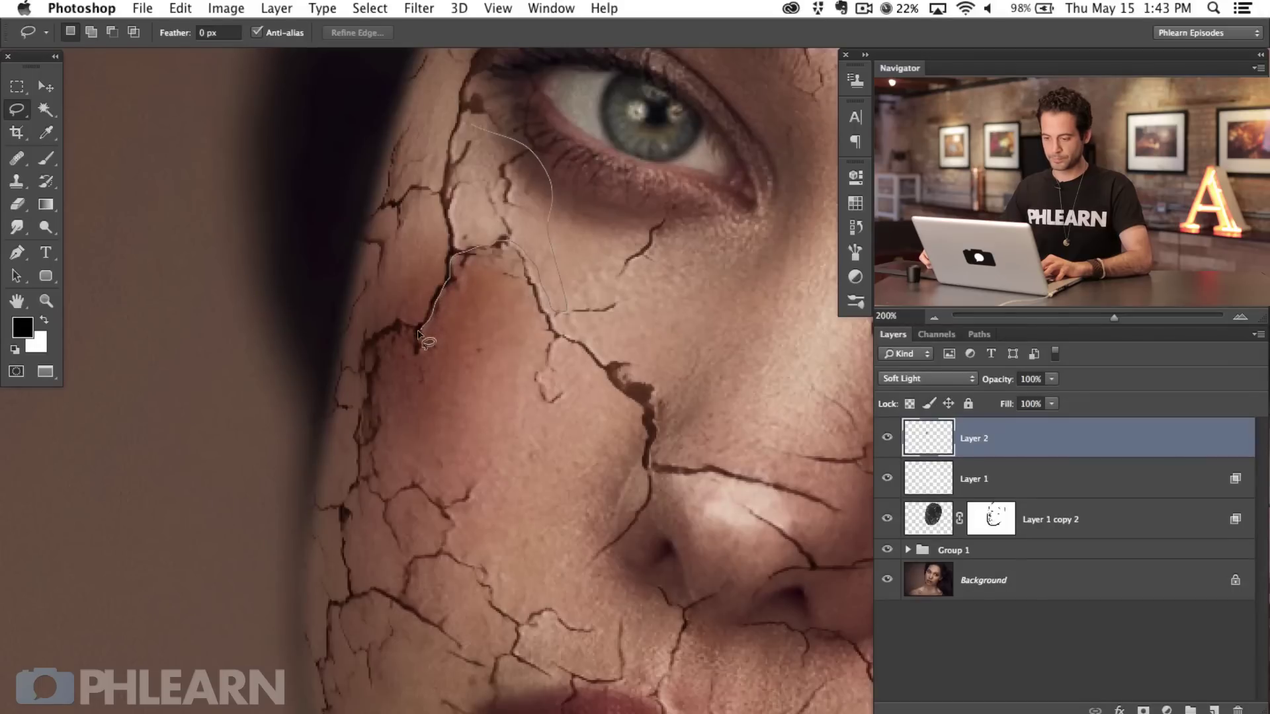
left_click_drag(350, 442, 277, 79)
left_click(421, 152)
key("super+minus")
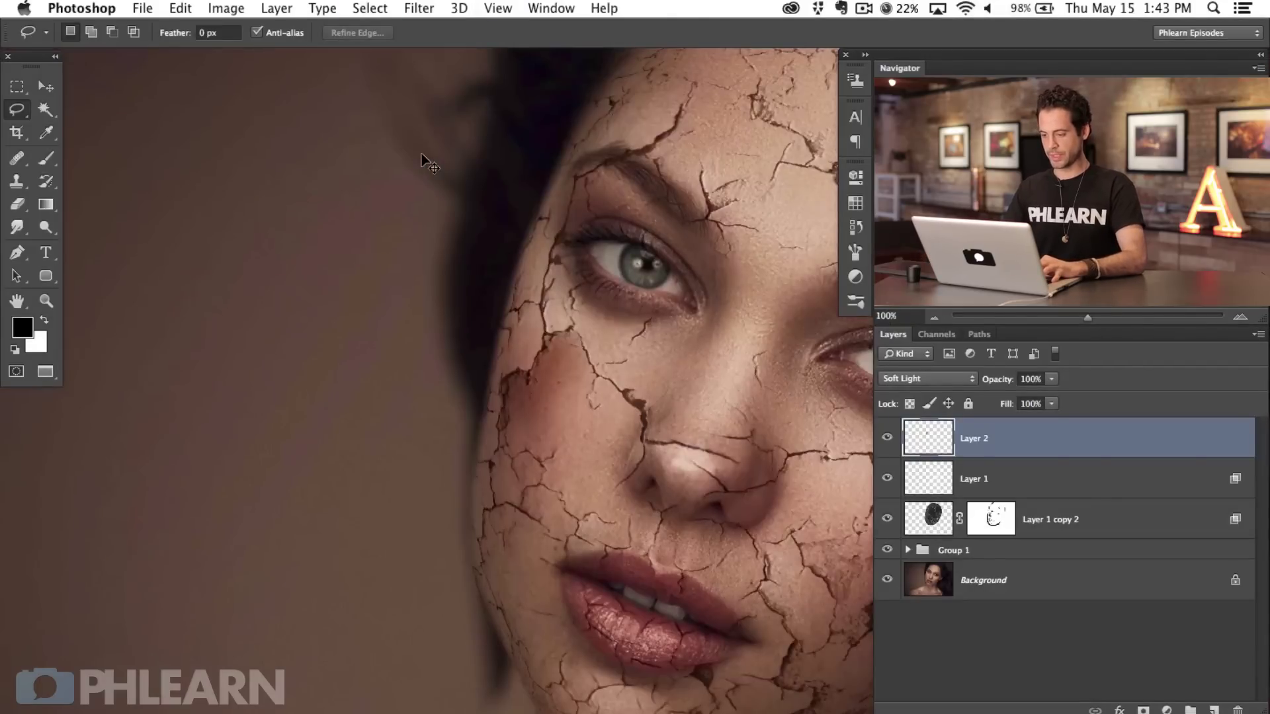
key("super+plus")
scroll(595, 369, "up", 7)
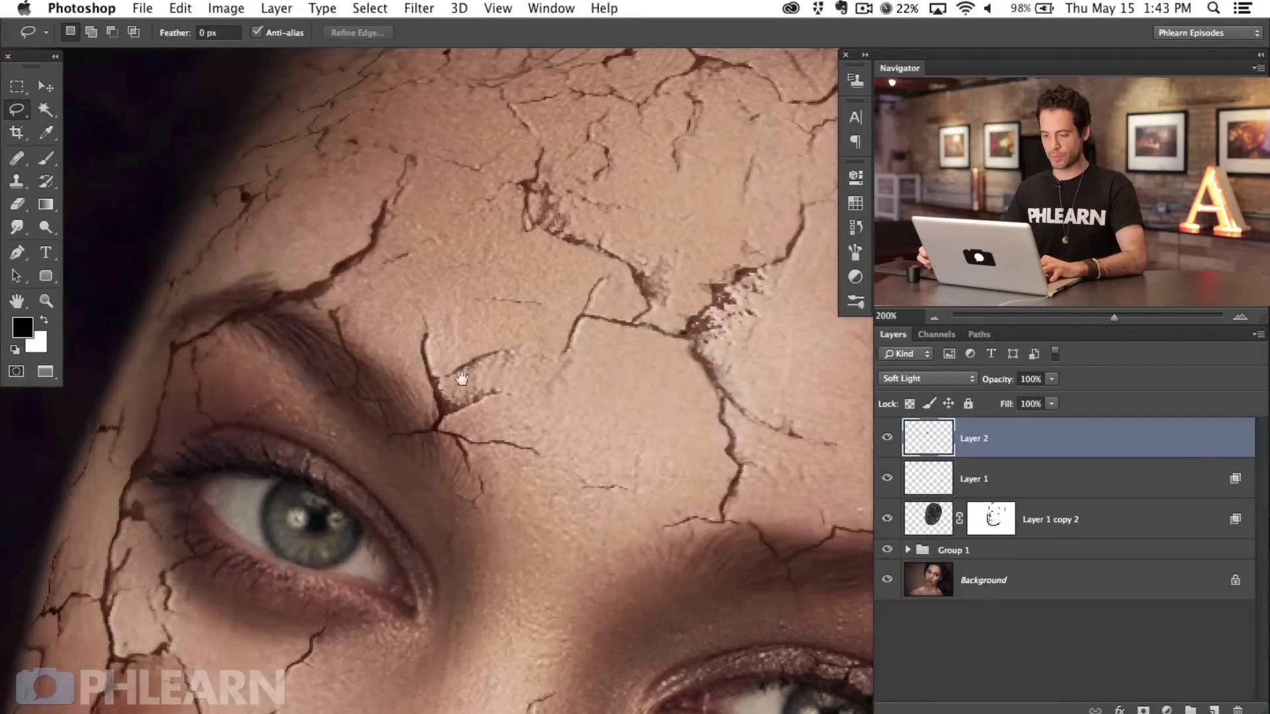
key("b")
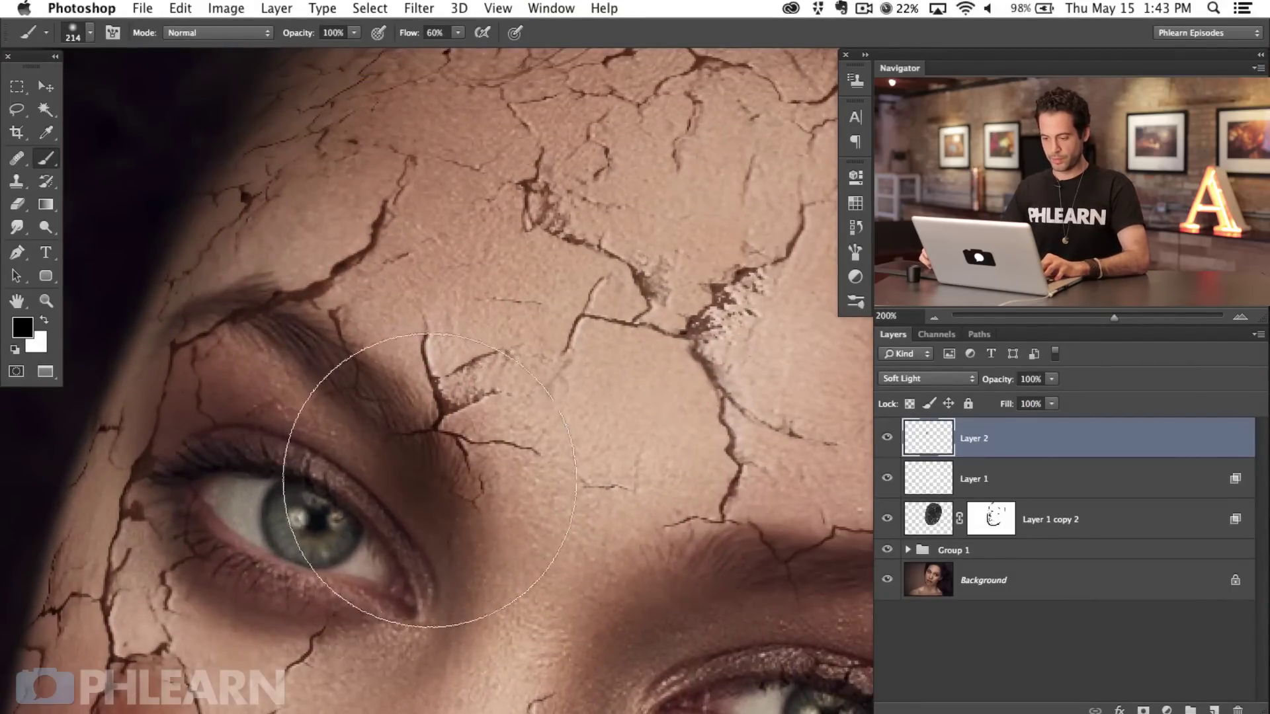
Shade the areas along the cracks above the eye and on the brow
key("l")
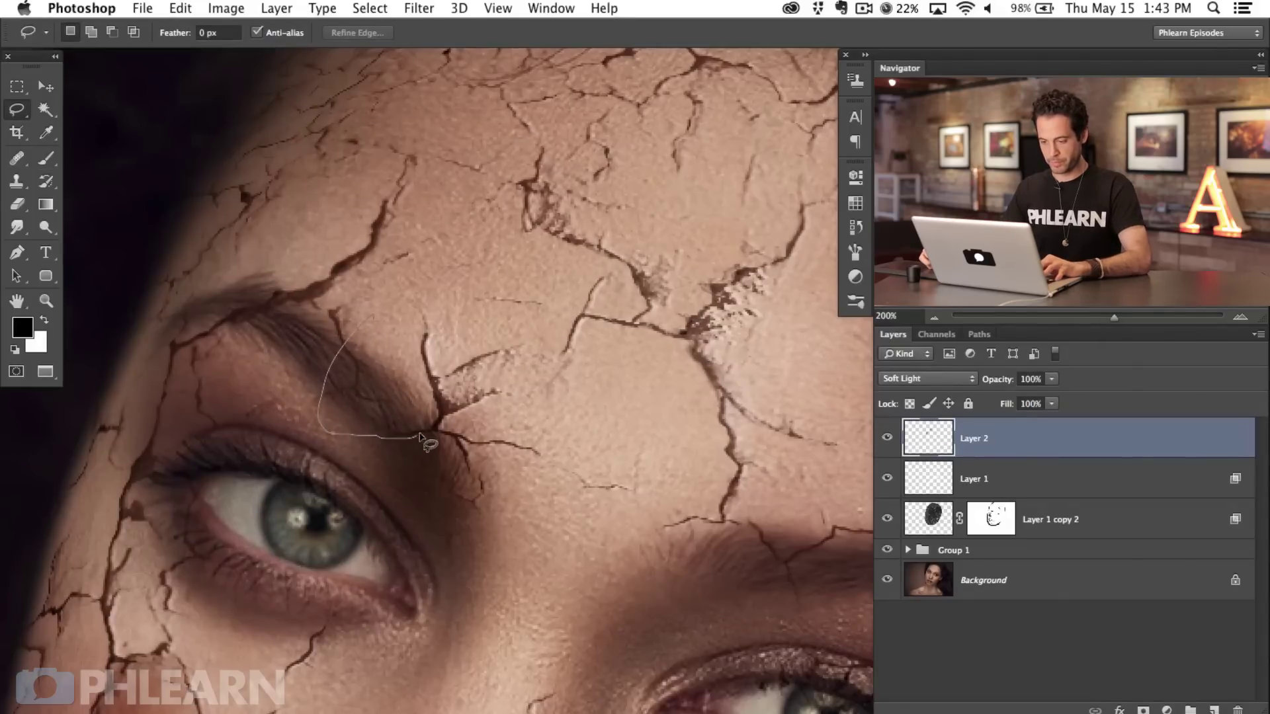
mouse_move(450, 320)
left_mouse_down()
mouse_move(457, 311)
mouse_move(444, 407)
left_mouse_up()
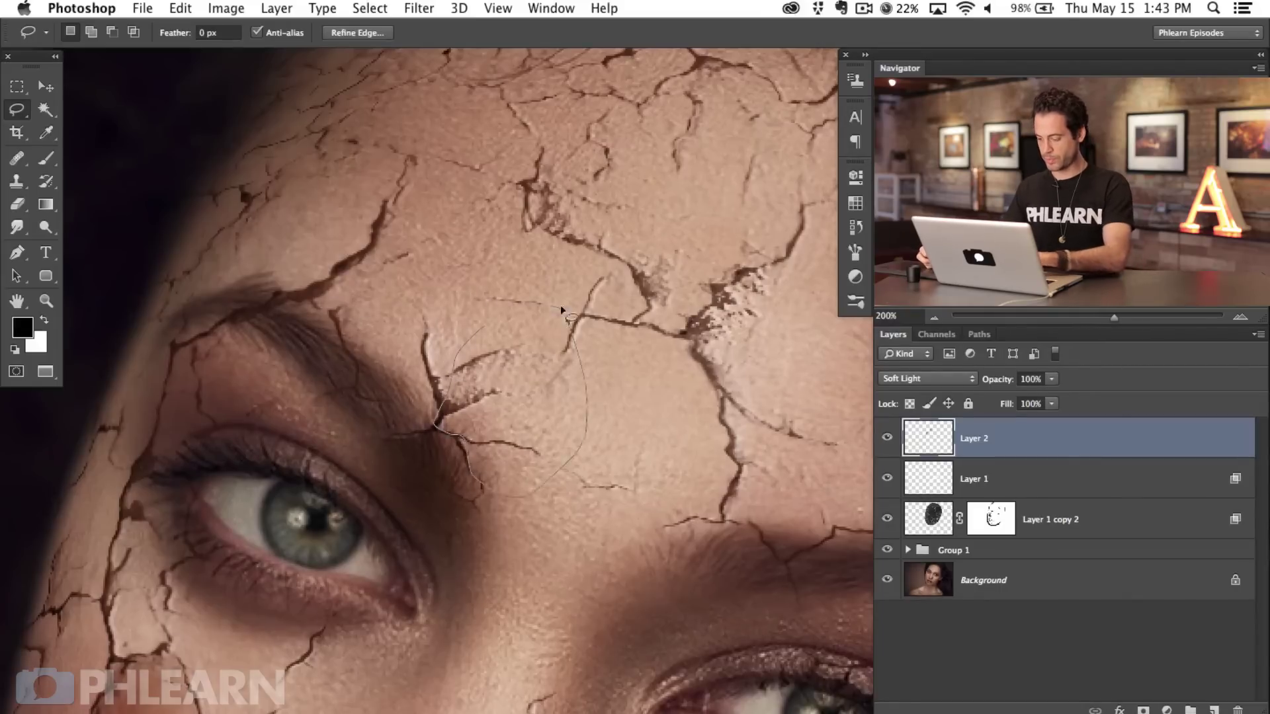
left_click_drag(561, 304, 564, 311)
mouse_move(658, 445)
left_mouse_down()
mouse_move(585, 483)
mouse_move(391, 499)
mouse_move(364, 530)
mouse_move(420, 377)
mouse_move(480, 428)
left_mouse_up()
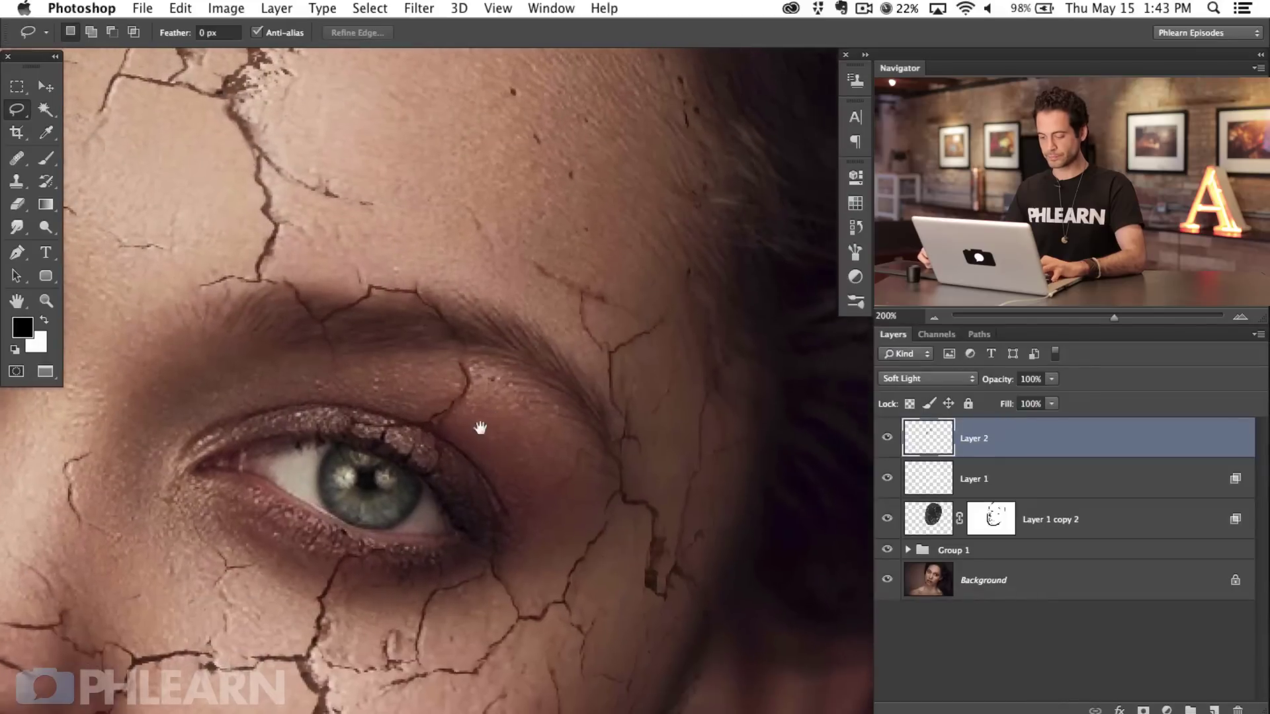
key("b")
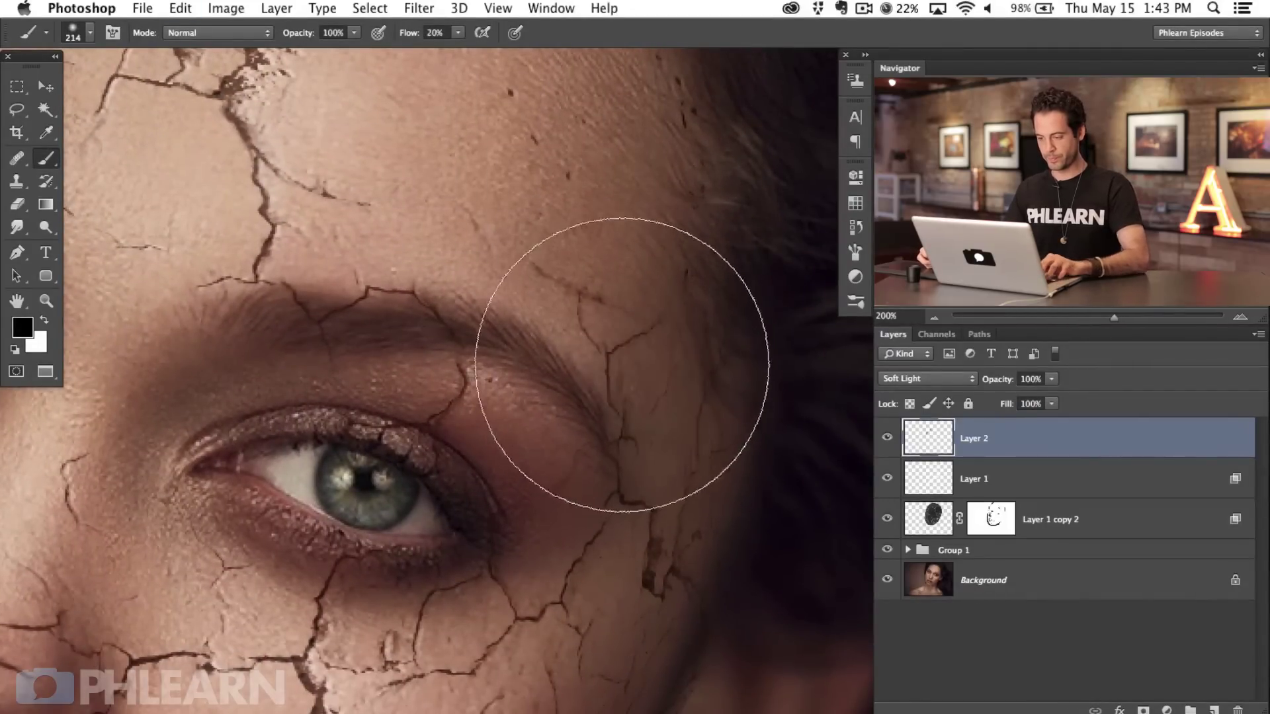
Lower brush flow to 20% and delete the excess shading near the temple above the eyebrow
key("shift+2")
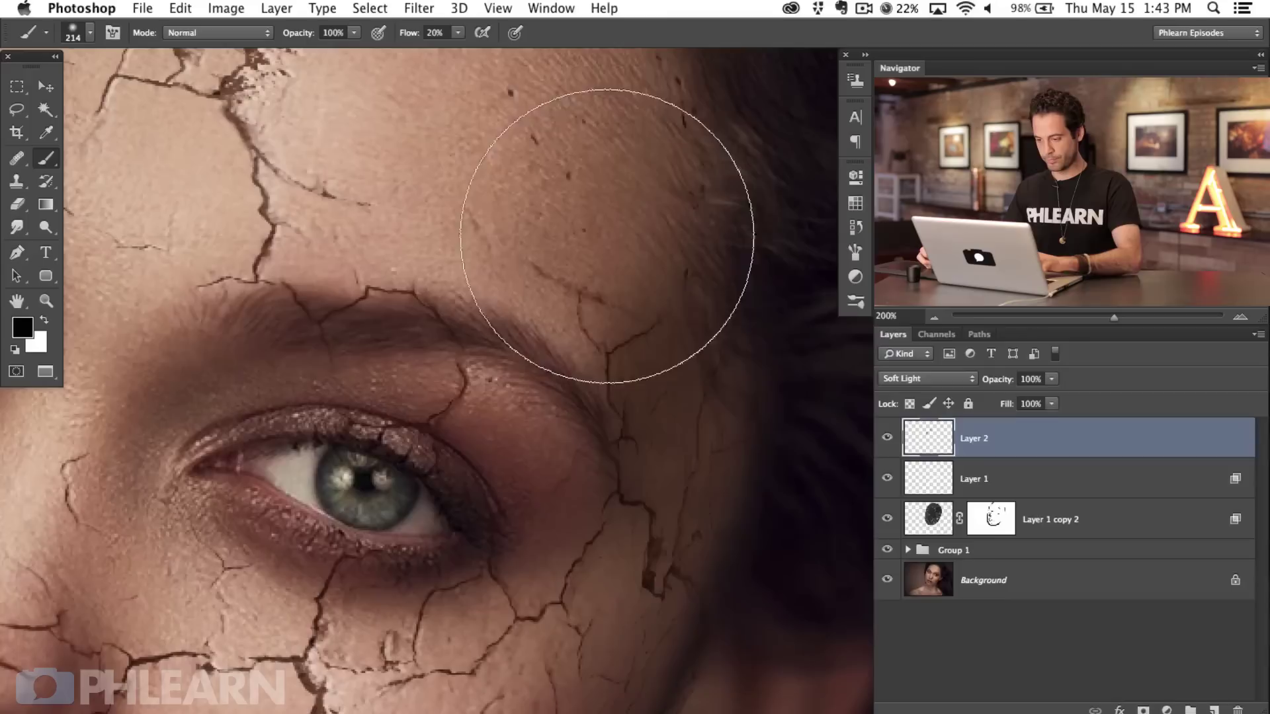
scroll(615, 265, "right", 2)
key("l")
mouse_move(604, 207)
left_mouse_down()
mouse_move(697, 259)
mouse_move(668, 316)
mouse_move(598, 344)
mouse_move(604, 419)
mouse_move(583, 533)
mouse_move(508, 218)
mouse_move(559, 209)
left_mouse_up()
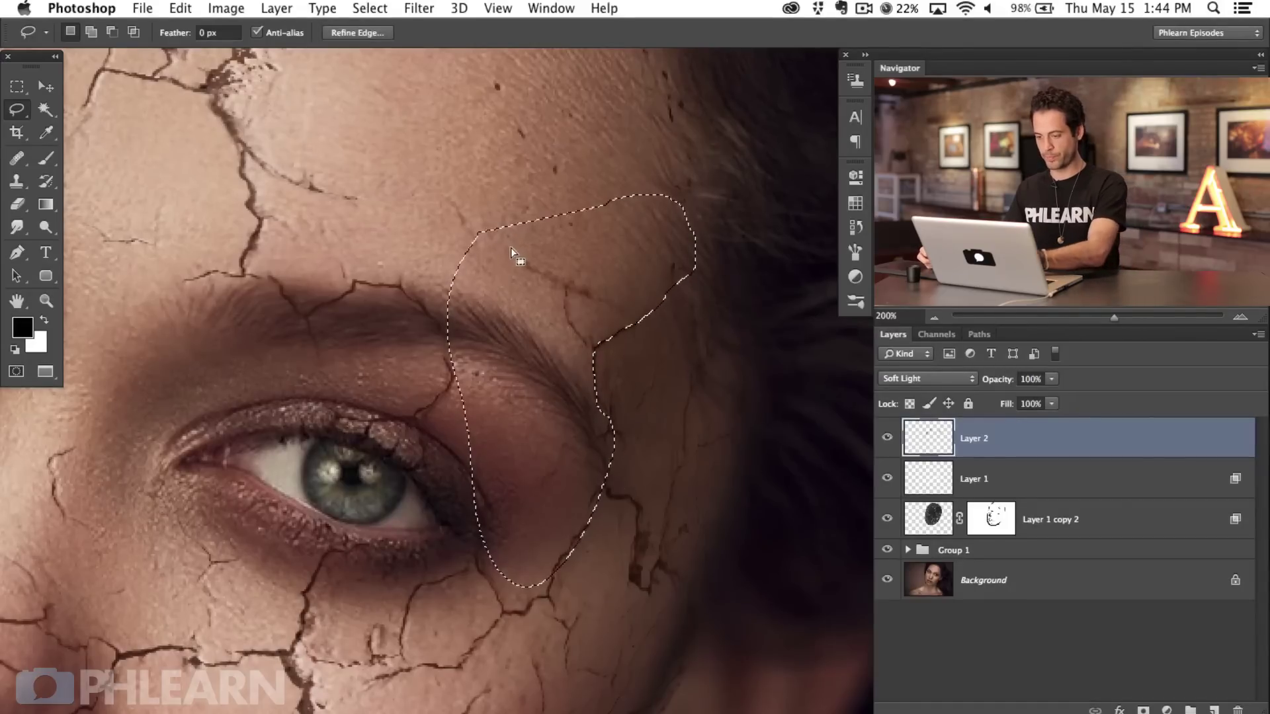
key("Delete")
key("super+d")
mouse_move(533, 587)
left_mouse_down()
mouse_move(595, 391)
mouse_move(595, 334)
left_mouse_up()
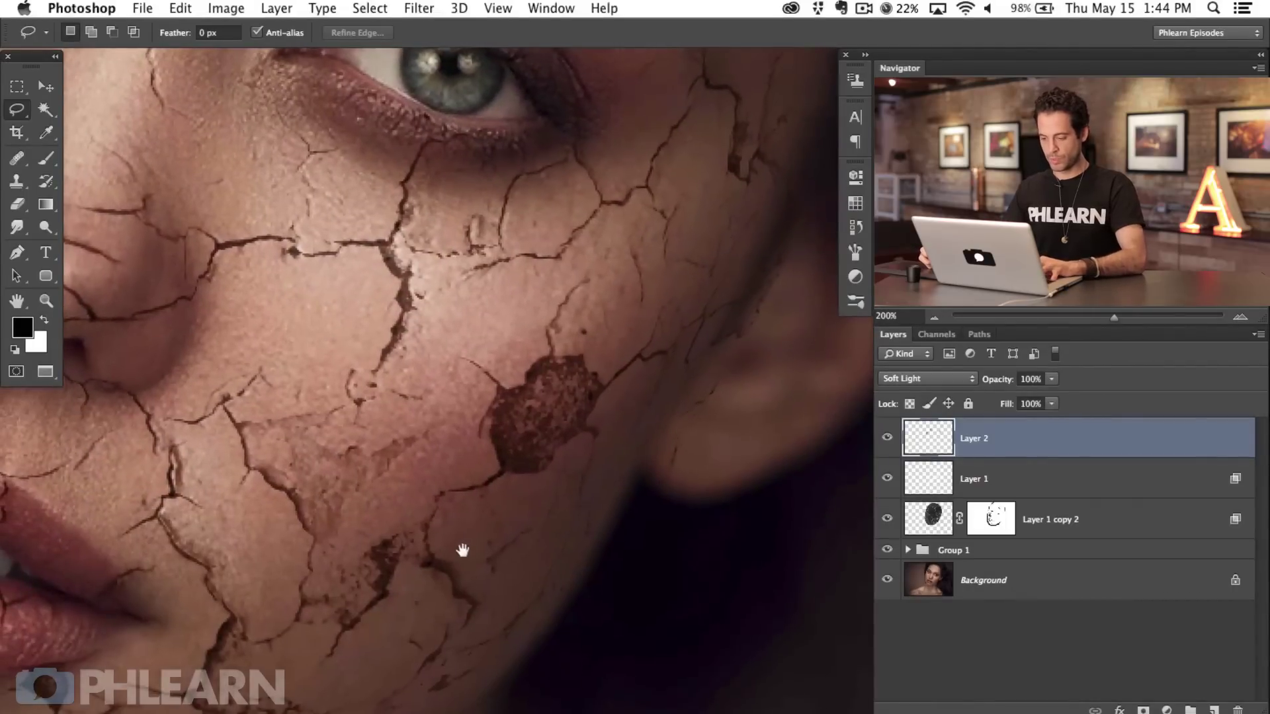
Shade the cracks on the cheek and outline the excess shading there
left_click_drag(573, 508, 593, 482)
key("b")
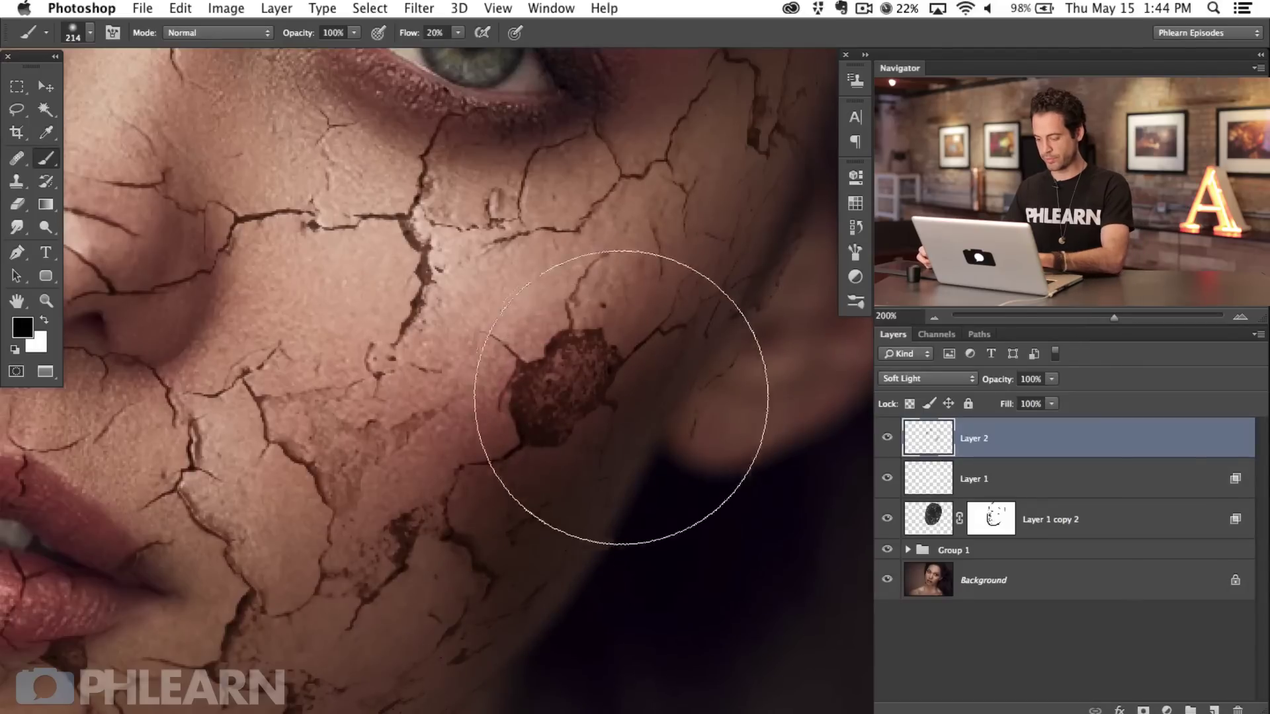
key("l")
mouse_move(650, 246)
left_mouse_down()
mouse_move(692, 264)
mouse_move(692, 331)
mouse_move(632, 365)
mouse_move(563, 446)
mouse_move(457, 477)
mouse_move(450, 519)
mouse_move(491, 585)
mouse_move(443, 670)
mouse_move(377, 236)
left_mouse_up()
key("super+d")
Darken the shadow under the lower lip with a 53 px brush and delete the spill below it
left_click_drag(315, 526, 634, 440)
mouse_move(518, 479)
left_mouse_down()
mouse_move(553, 415)
mouse_move(567, 415)
left_mouse_up()
key("b")
mouse_move(545, 564)
left_mouse_down()
mouse_move(516, 577)
mouse_move(437, 562)
left_mouse_up()
mouse_move(290, 500)
left_mouse_down()
mouse_move(323, 509)
mouse_move(291, 498)
mouse_move(324, 512)
mouse_move(393, 496)
mouse_move(282, 514)
mouse_move(384, 501)
mouse_move(378, 514)
mouse_move(293, 523)
left_mouse_up()
key("l")
mouse_move(239, 470)
left_mouse_down()
mouse_move(273, 508)
mouse_move(377, 520)
mouse_move(218, 622)
mouse_move(239, 471)
left_mouse_up()
key("Delete")
key("super+d")
Darken the shadow around the nostril with a larger brush, then zoom out to the whole face
left_click_drag(396, 394, 453, 630)
left_click_drag(499, 541, 511, 568)
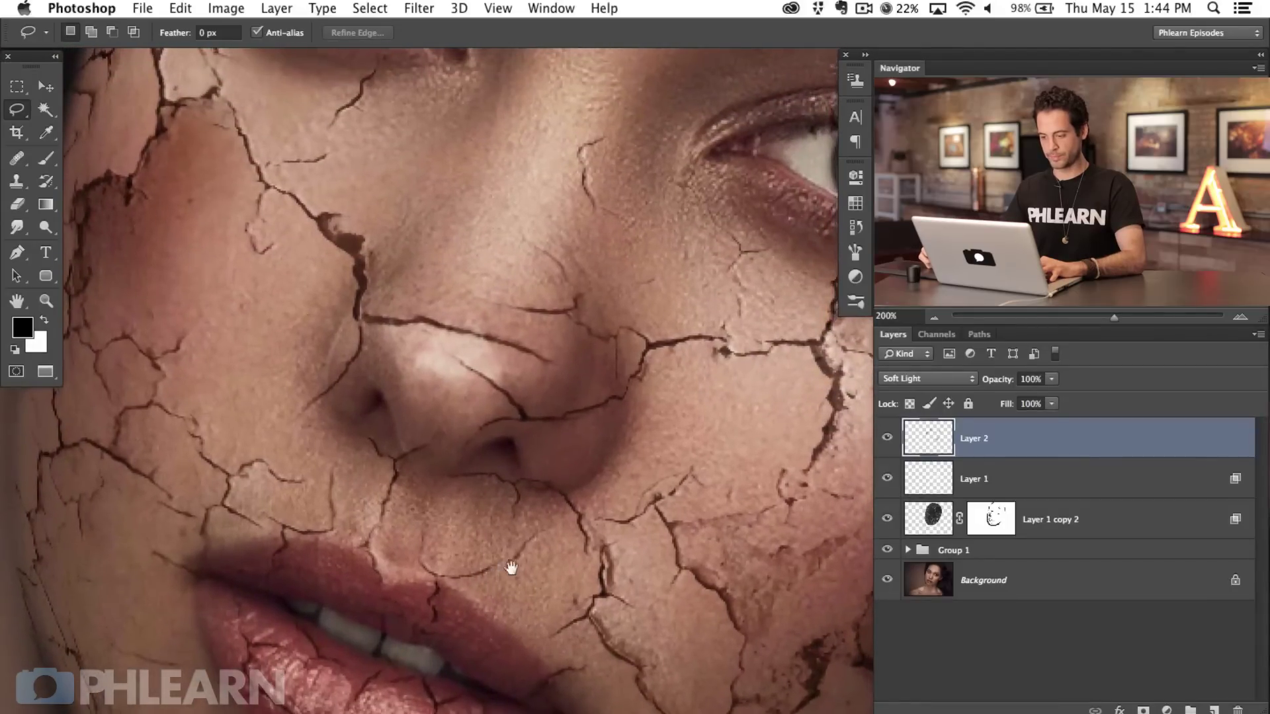
key("b")
mouse_move(496, 453)
left_mouse_down()
mouse_move(562, 437)
mouse_move(567, 454)
mouse_move(496, 459)
mouse_move(567, 425)
left_mouse_up()
key("l")
mouse_move(448, 367)
left_mouse_down()
mouse_move(450, 455)
mouse_move(491, 423)
mouse_move(630, 392)
mouse_move(672, 300)
mouse_move(539, 178)
left_mouse_up()
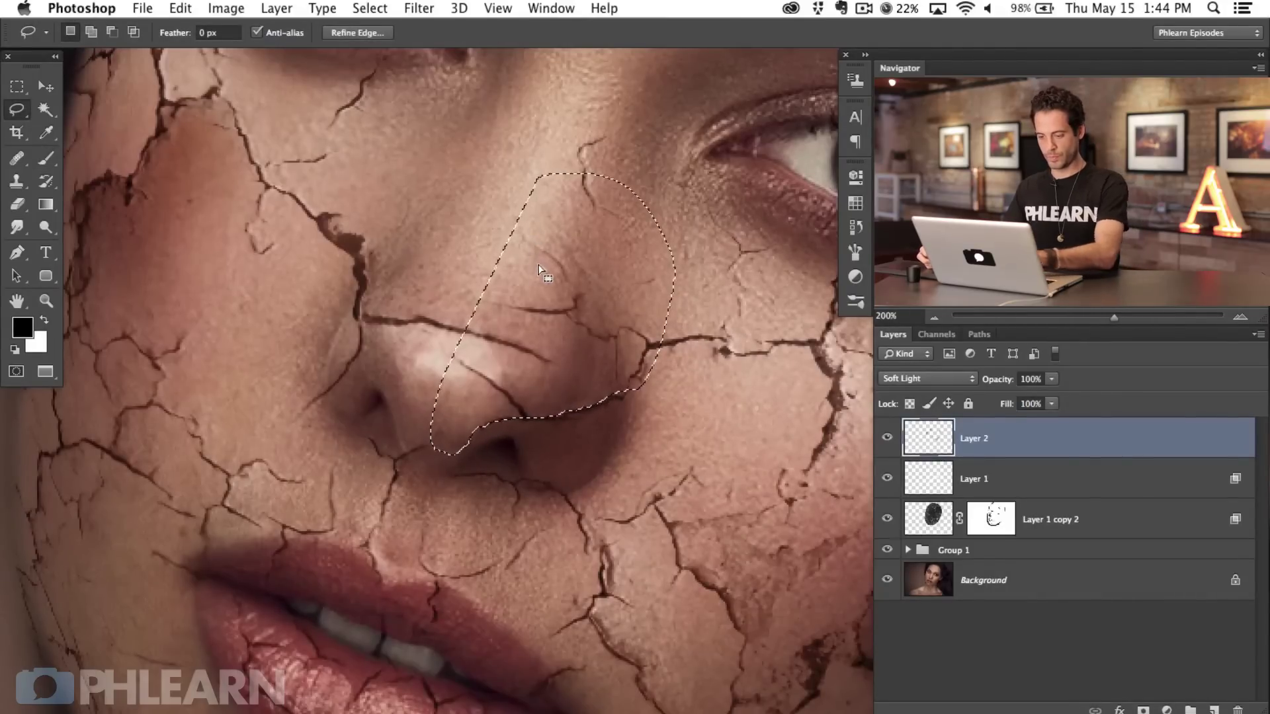
key("super+d")
key("super+minus")
key("super+minus")
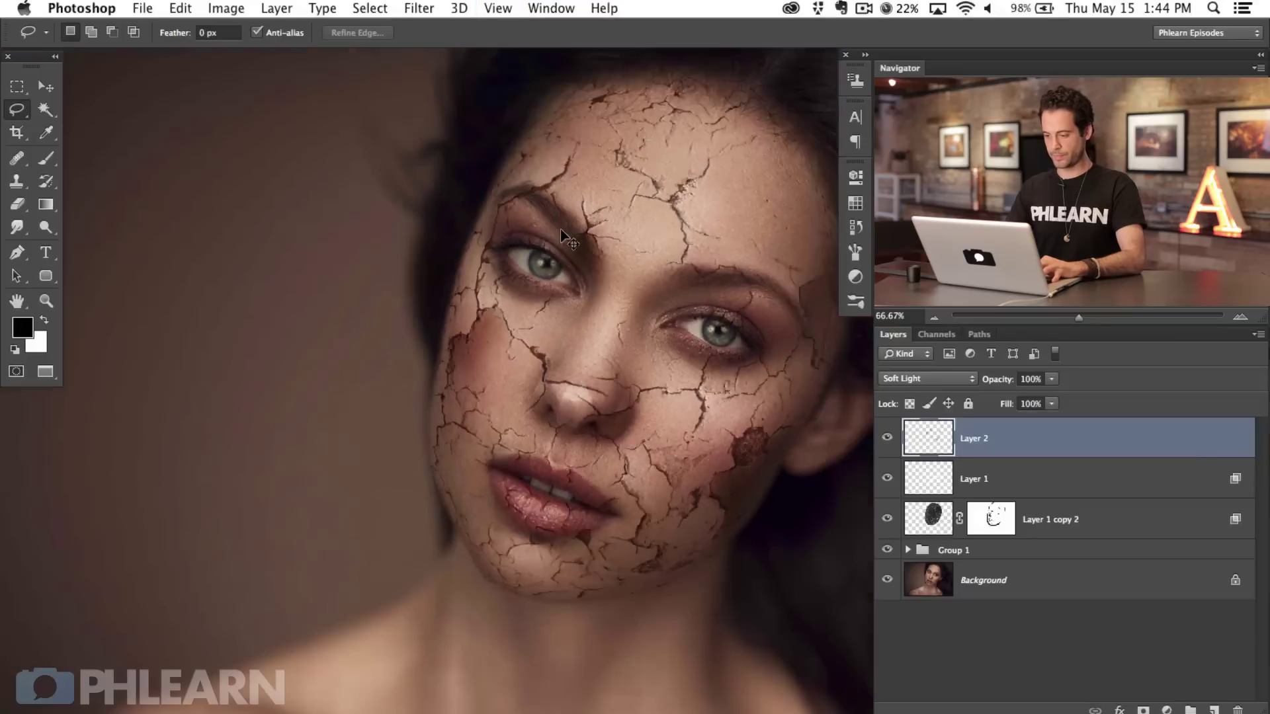
Lower Layer 2's opacity to 27%, comparing the face with and without the shading
mouse_move(655, 424)
left_mouse_down()
mouse_move(618, 414)
mouse_move(556, 432)
left_mouse_up()
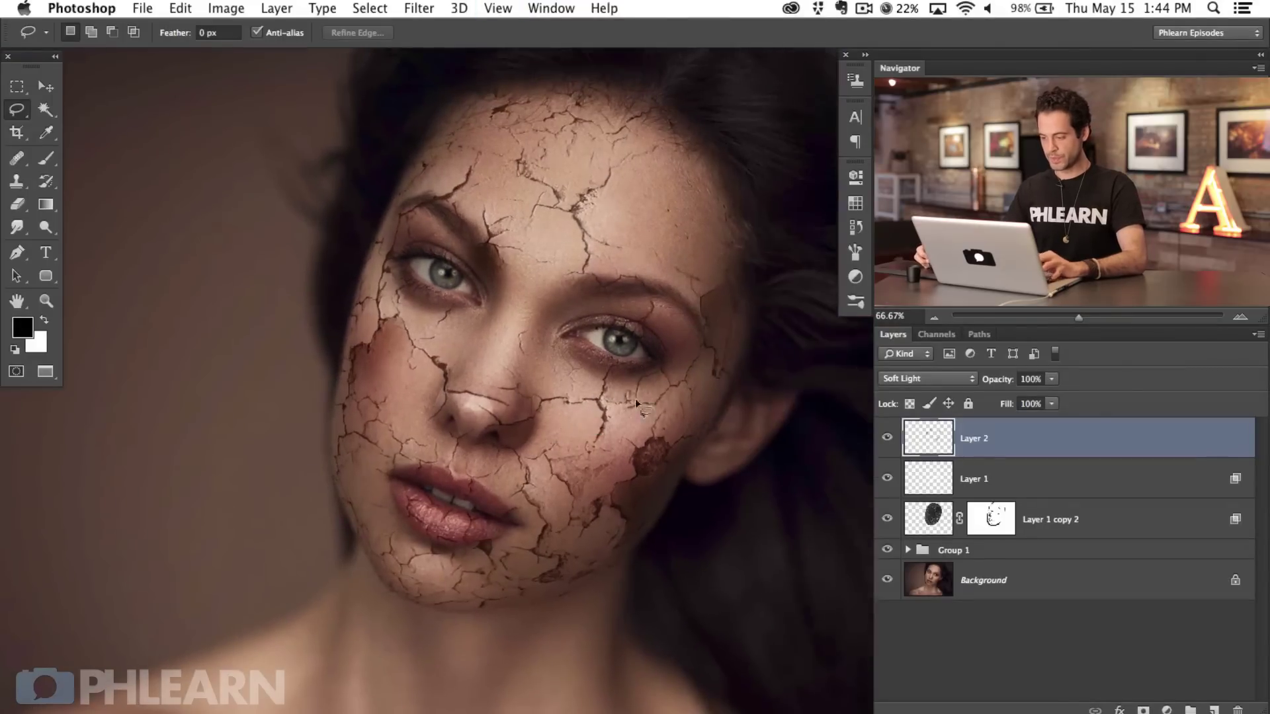
left_click(887, 437)
left_click(887, 438)
left_click(887, 438)
left_click(887, 437)
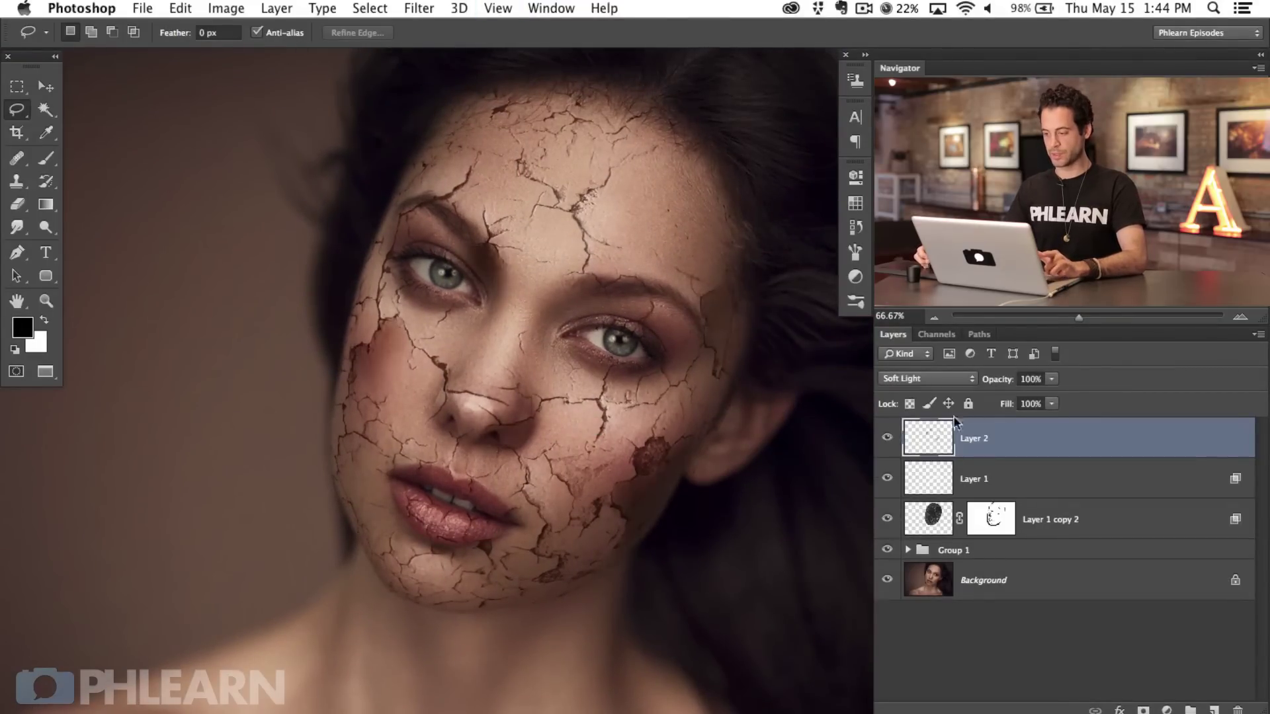
left_click_drag(998, 384, 946, 388)
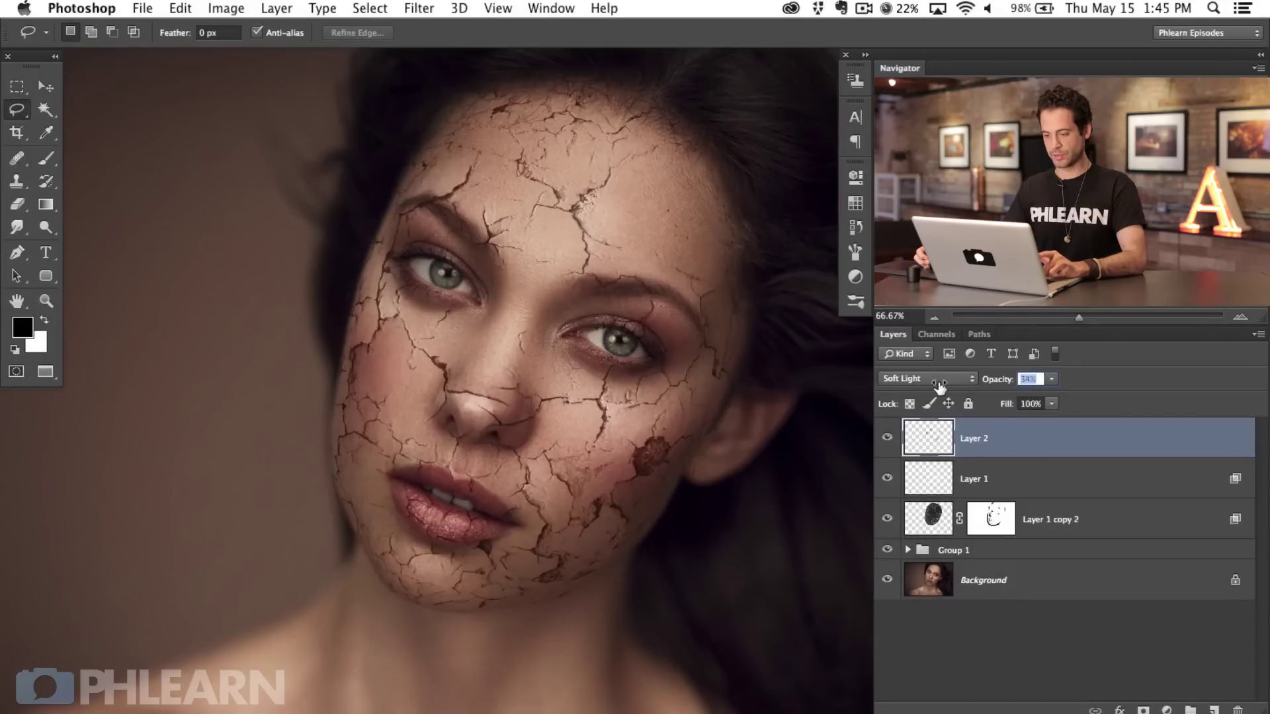
left_click(887, 437)
left_click(887, 438)
left_click(887, 437)
left_click(887, 437)
left_click(887, 437)
left_click(887, 437)
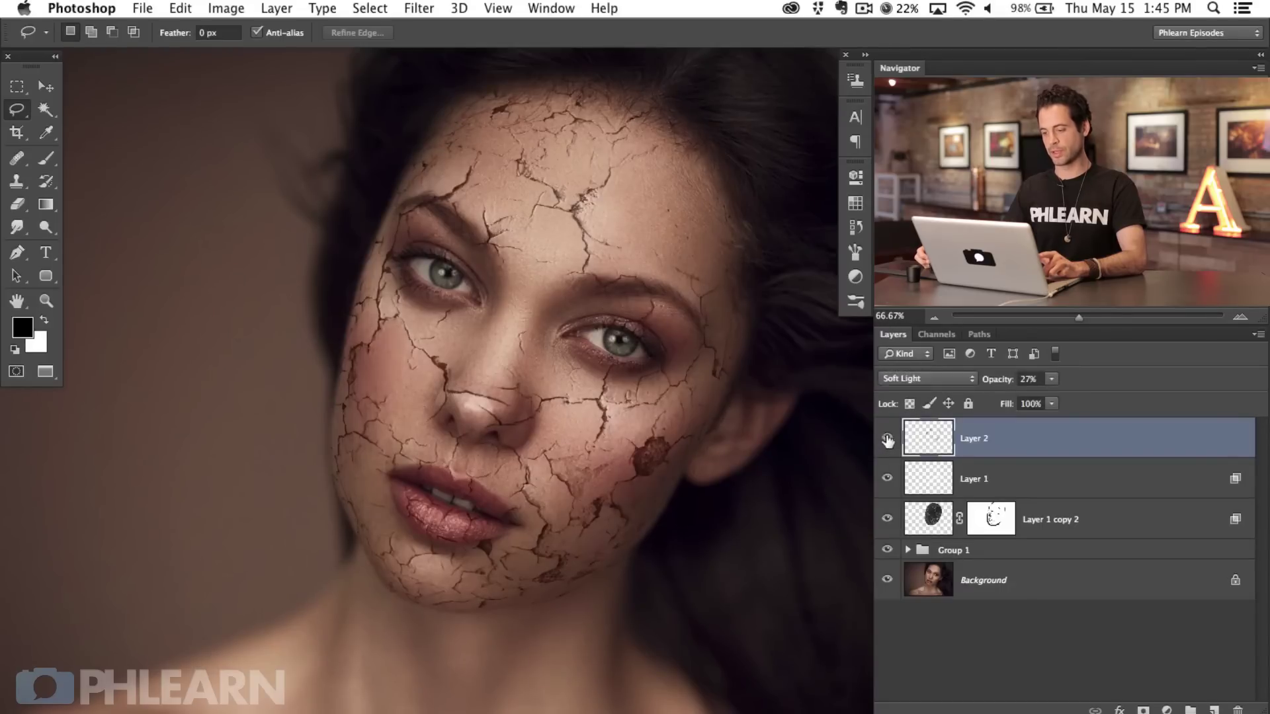
Zoom back to 100% and select Layer 1 together with Layer 2
key("super+plus")
left_click_drag(433, 470, 475, 558)
left_click(954, 467, "shift")
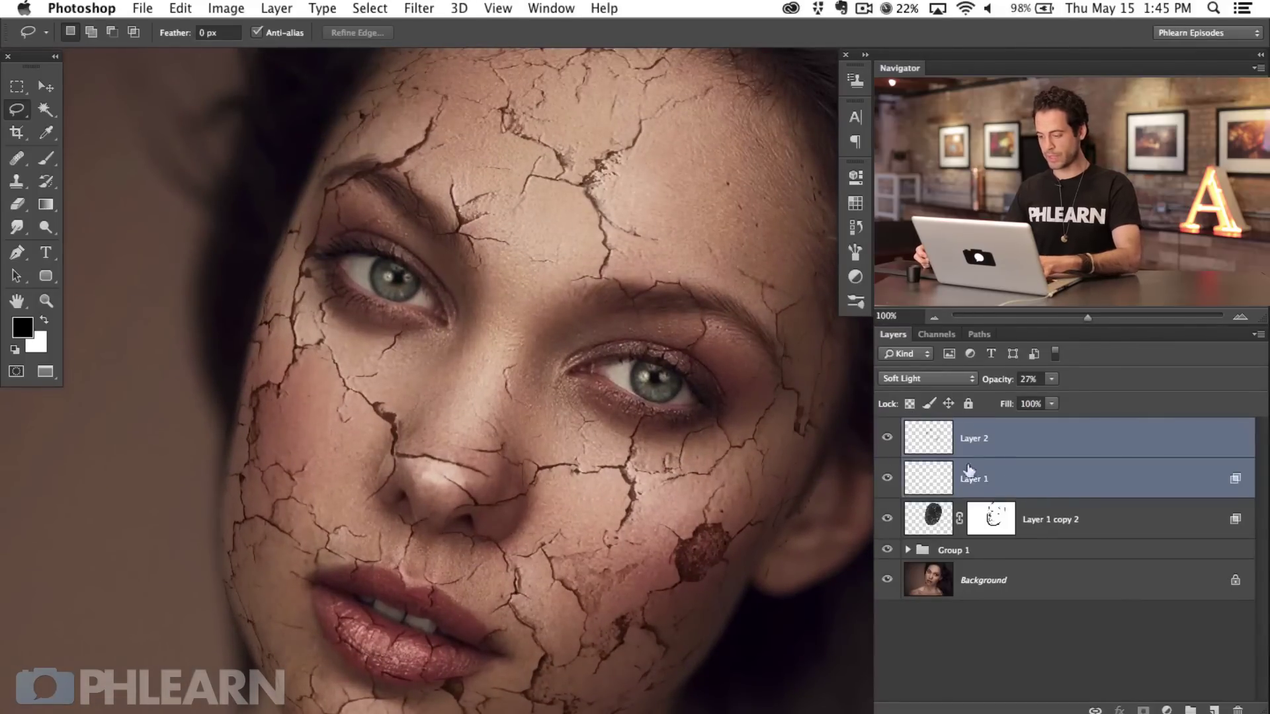
Group Layer 1 and Layer 2 into Group 2 and compare the cracks with it toggled
key("super+g")
left_click(888, 428)
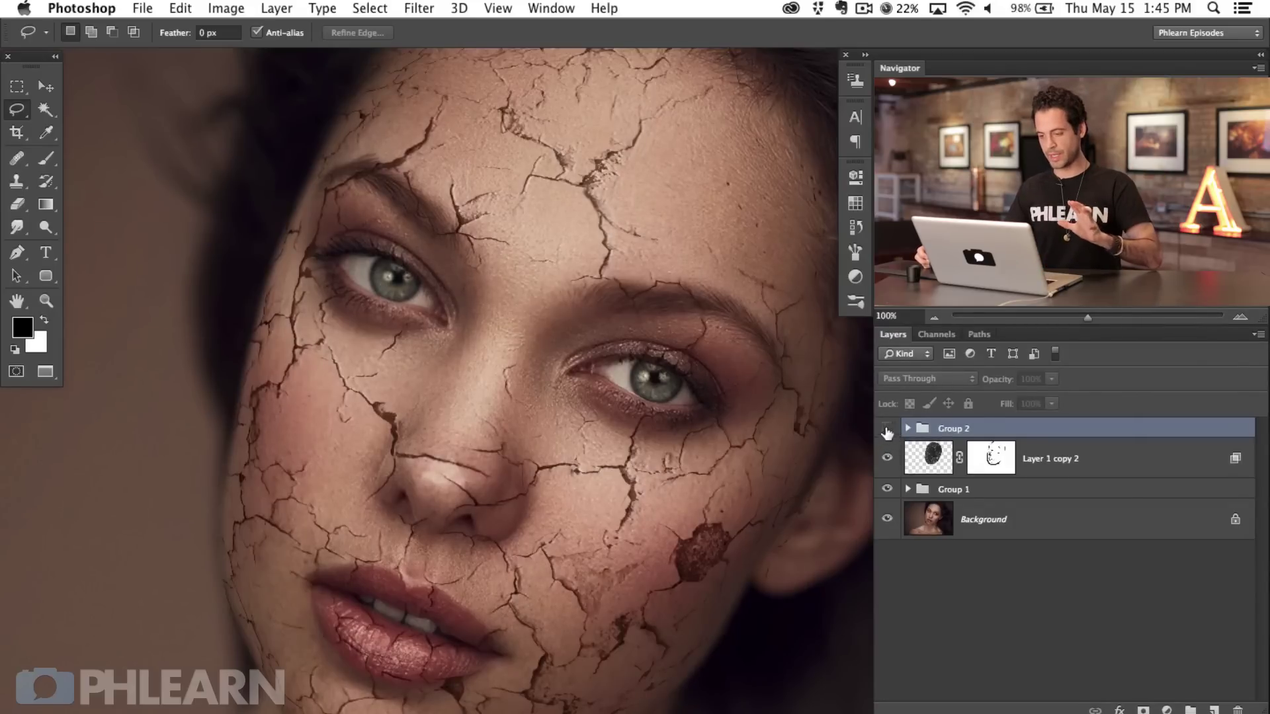
left_click(887, 428)
left_click(887, 429)
left_click(887, 429)
left_click(887, 430)
left_click(887, 430)
left_click(887, 430)
left_click(887, 430)
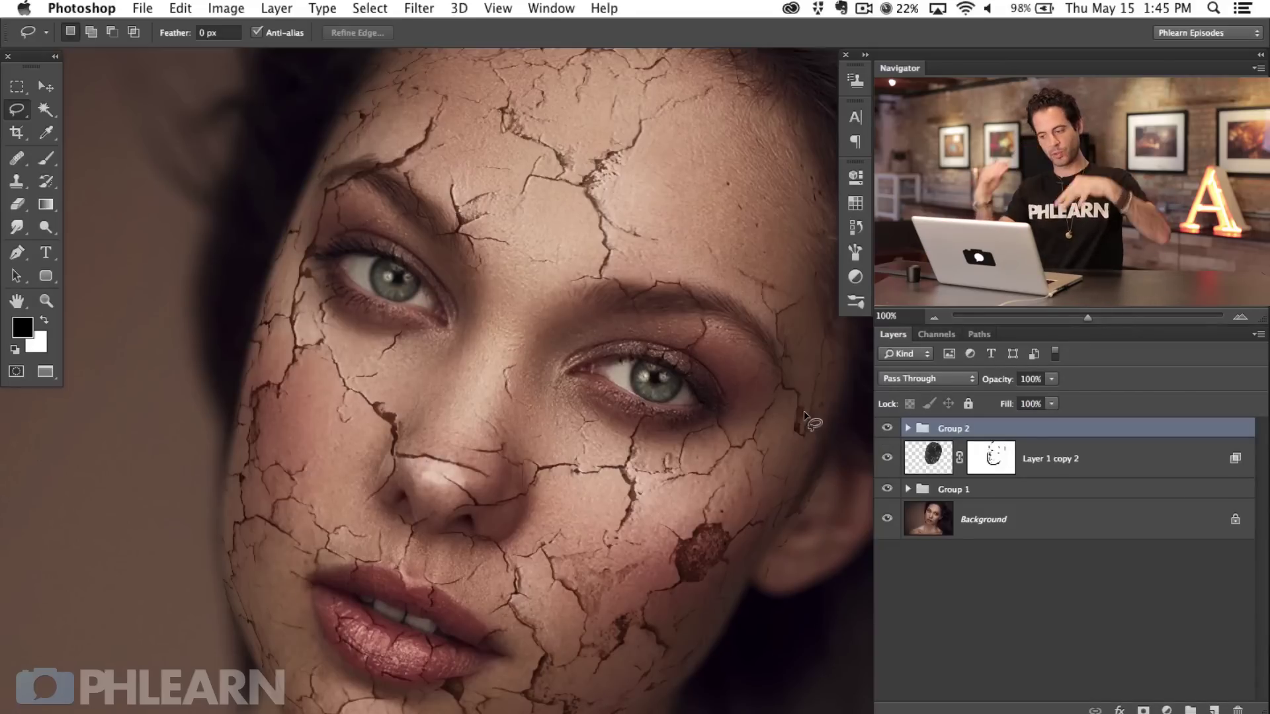
Group Group 2 with Layer 1 copy 2 into Group 3 and compare the face with it toggled
left_click(1072, 474, "shift")
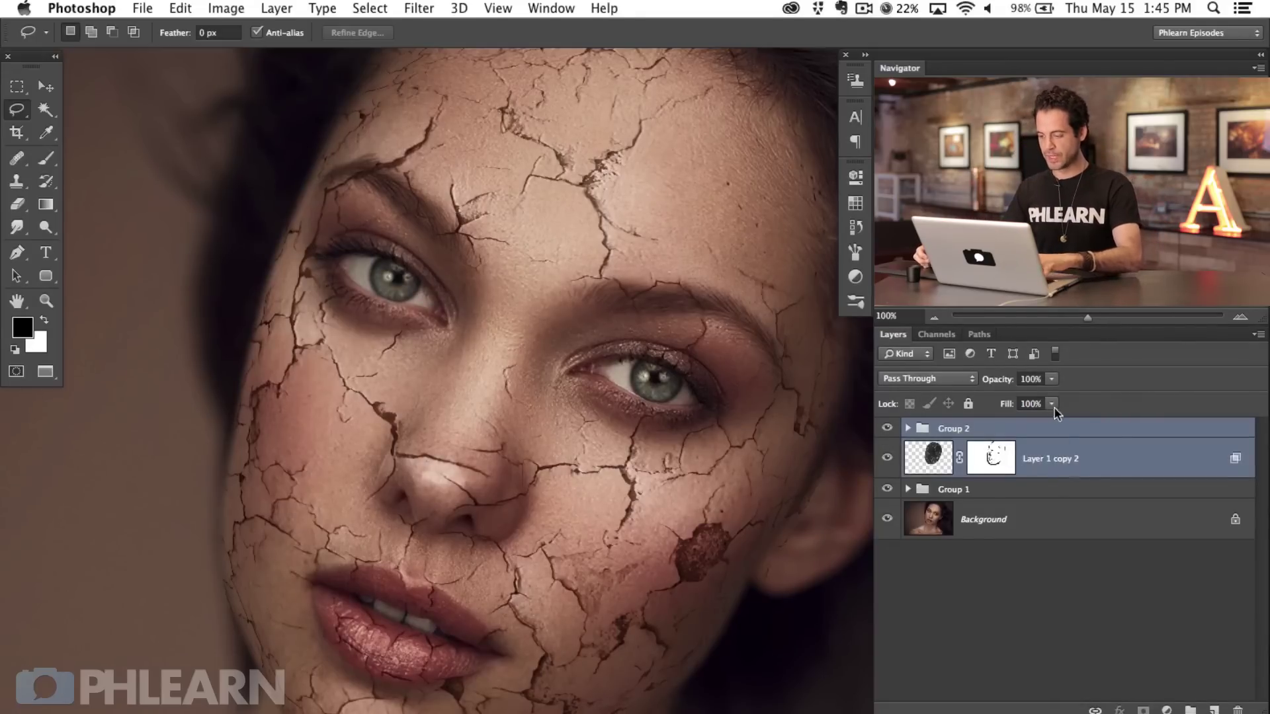
key("super+g")
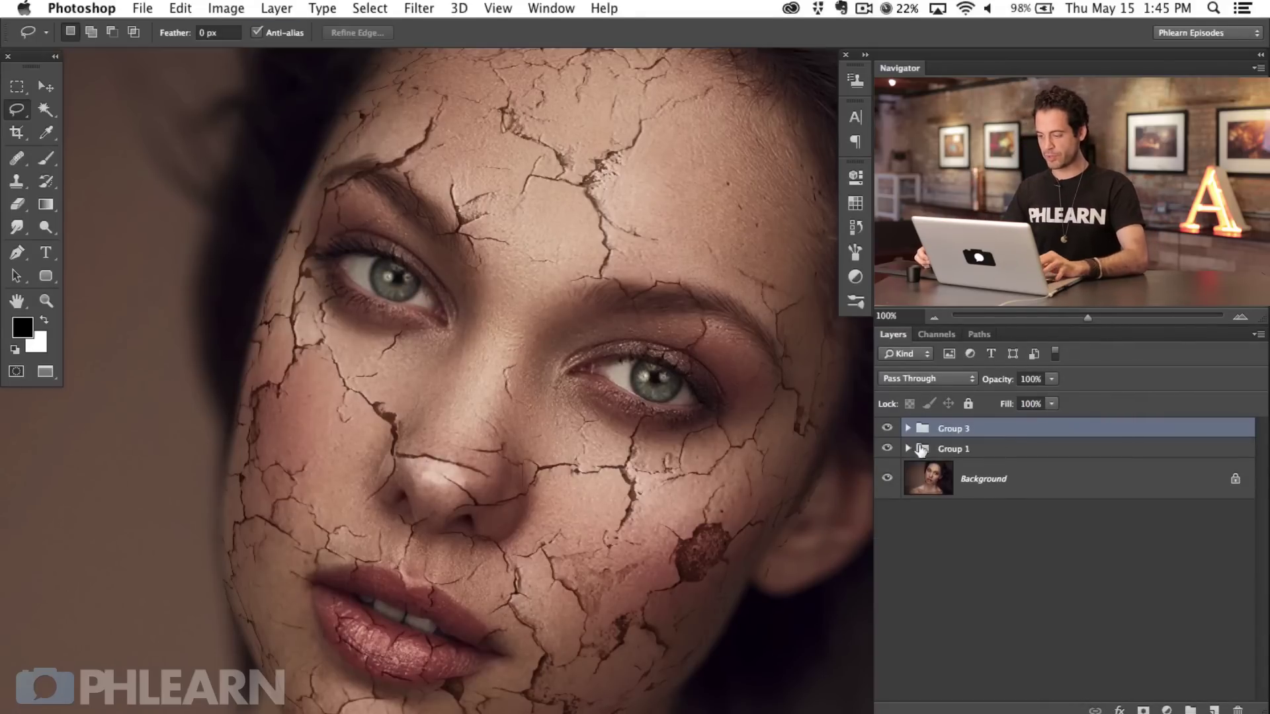
left_click(887, 428)
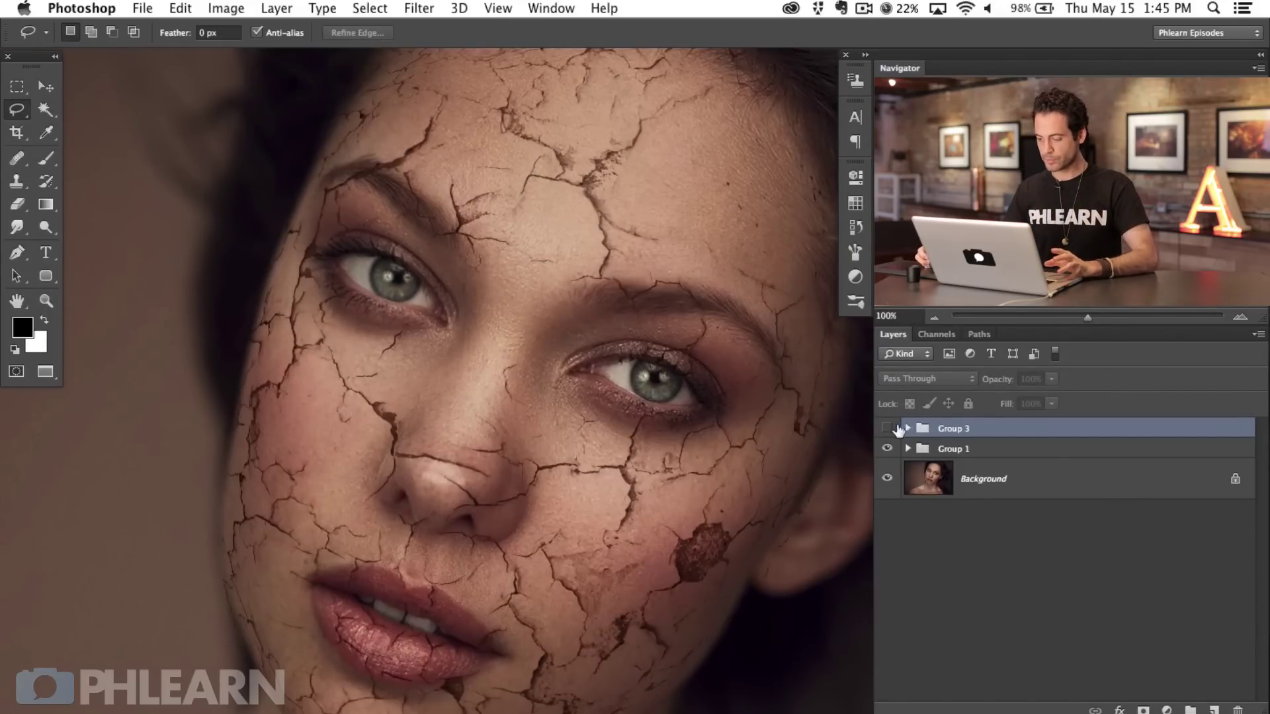
left_click(887, 429)
left_click(887, 429)
left_click(886, 430)
left_click(887, 430)
left_click(886, 430)
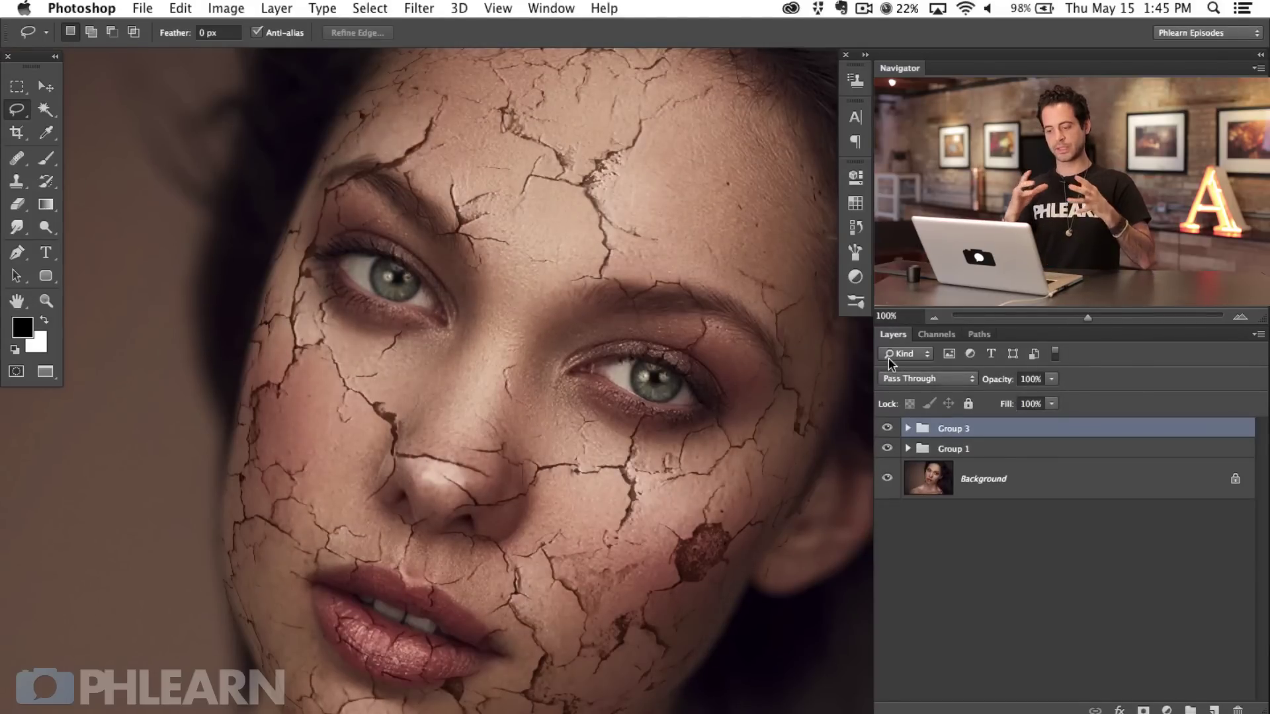
At 100% zoom, hide Group 3 and Group 1 to show the original face
key("super+minus")
left_click_drag(691, 450, 683, 434)
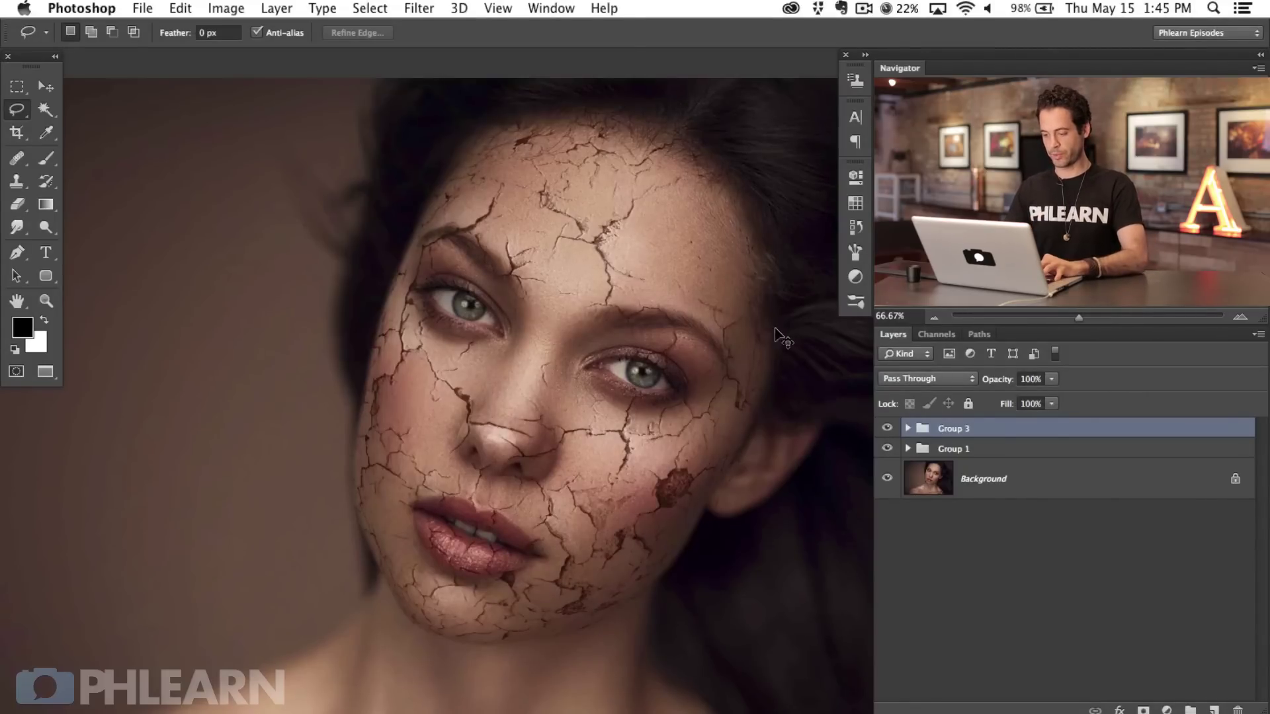
key("super+plus")
left_click_drag(694, 435, 683, 324)
left_click_drag(881, 435, 885, 451)
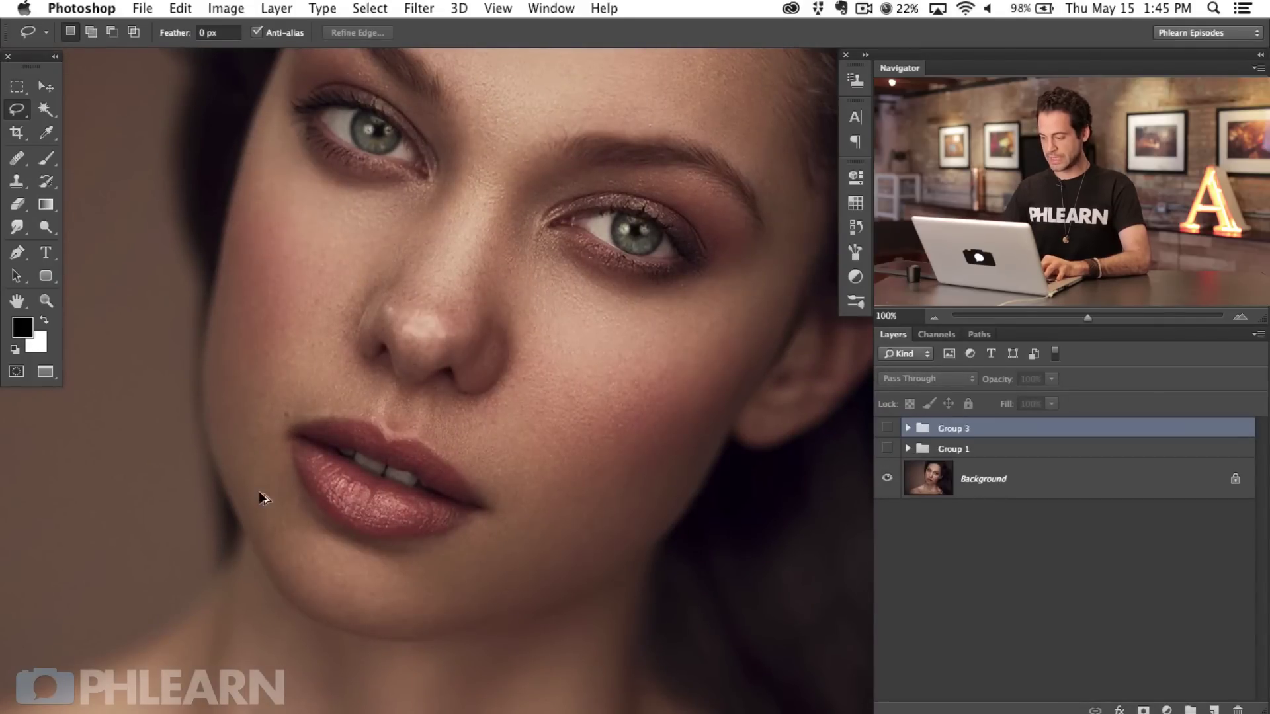
Add a new layer and set up a bright blue Brush at 15 px
key("super+alt+shift+n")
key("b")
left_click(26, 331)
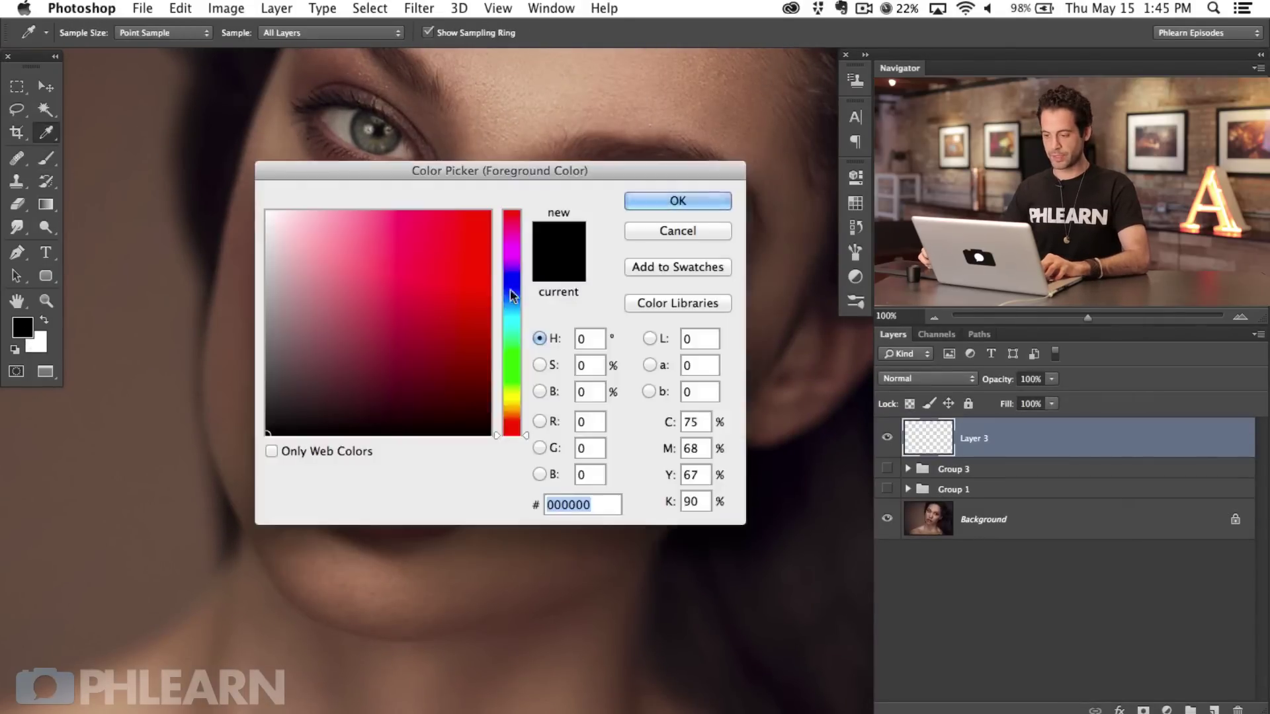
left_click(511, 278)
left_click(488, 213)
left_click(650, 204)
mouse_move(646, 284)
left_mouse_down()
mouse_move(606, 422)
mouse_move(607, 539)
left_mouse_up()
key("bracketleft")
key("bracketleft")
key("bracketleft")
key("bracketleft")
Paint a blue arrow from under the right eye down the cheek, undoing stray strokes
left_click_drag(632, 156, 563, 188)
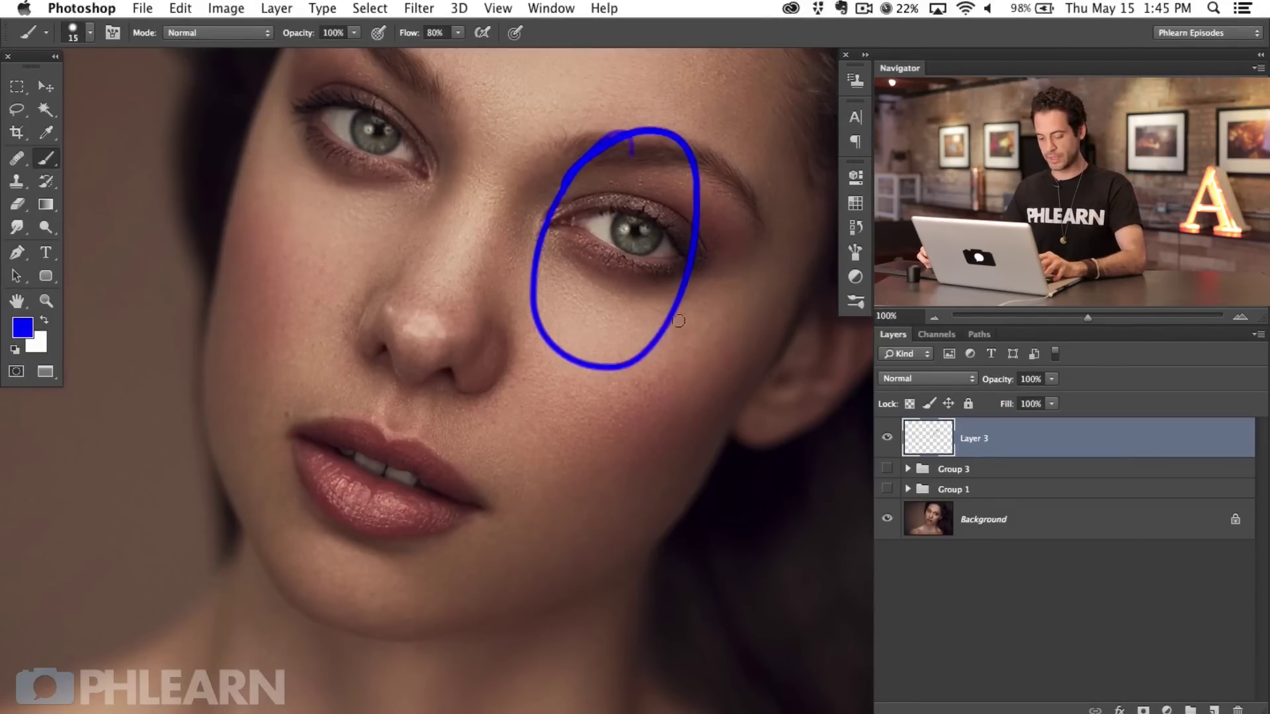
key("super+z")
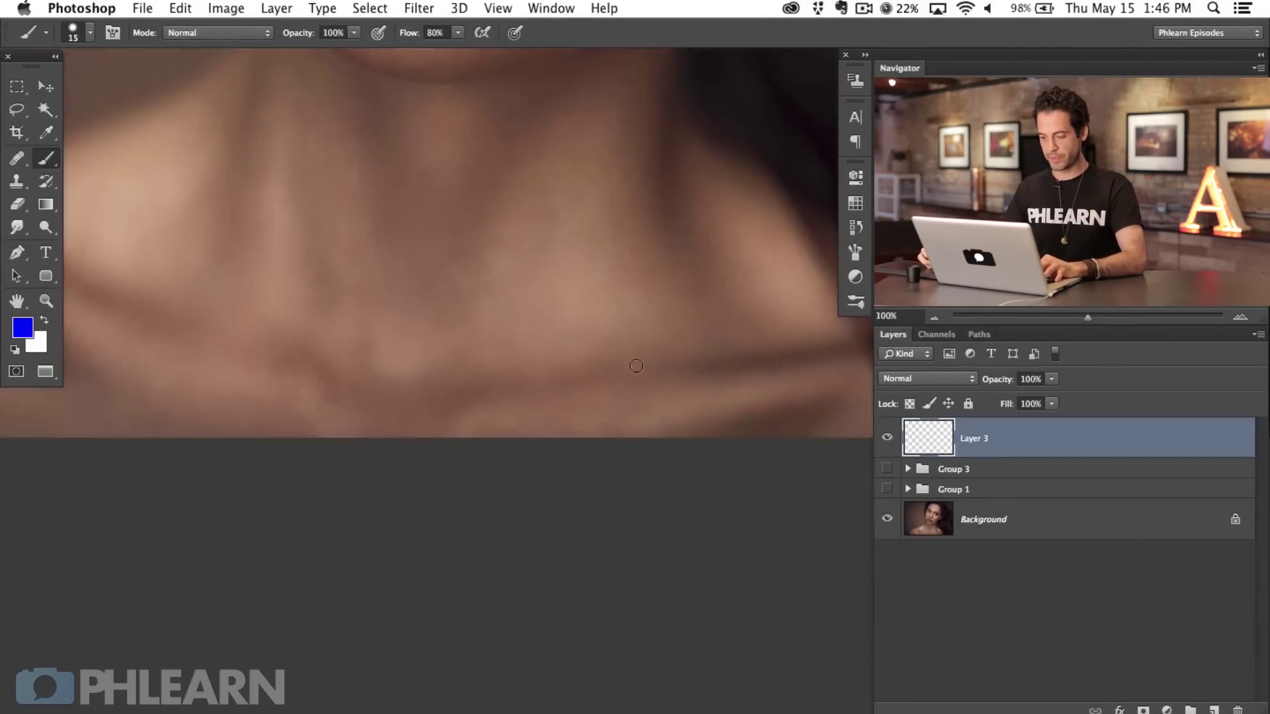
left_click_drag(685, 261, 595, 301)
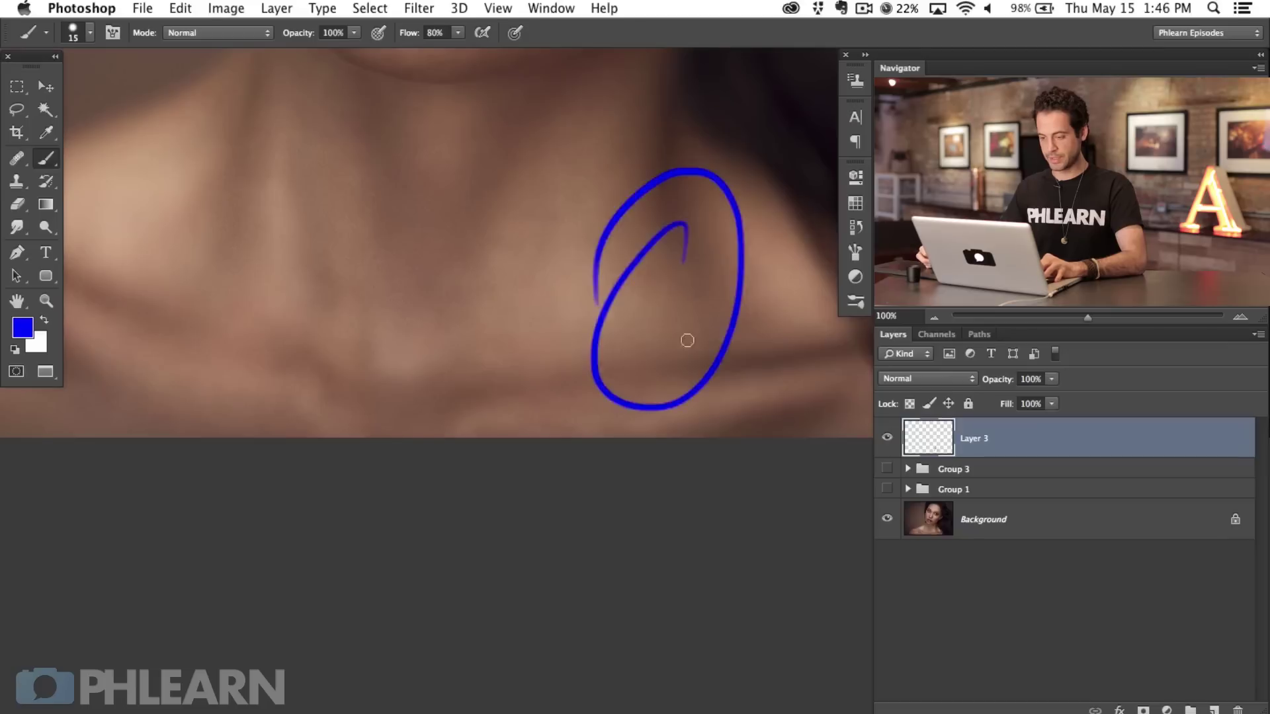
key("super+z")
left_click_drag(604, 207, 525, 638)
left_click_drag(556, 275, 532, 482)
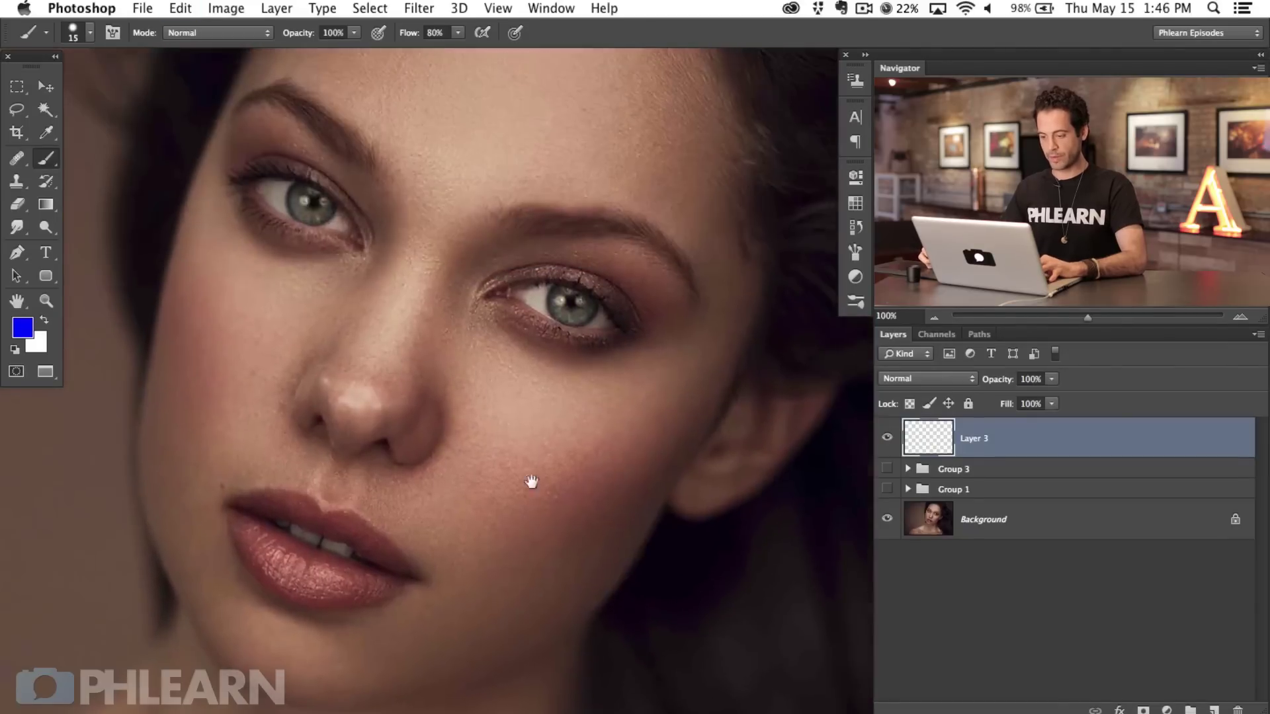
mouse_move(462, 344)
left_mouse_down()
mouse_move(581, 432)
mouse_move(612, 526)
mouse_move(617, 631)
mouse_move(600, 701)
left_mouse_up()
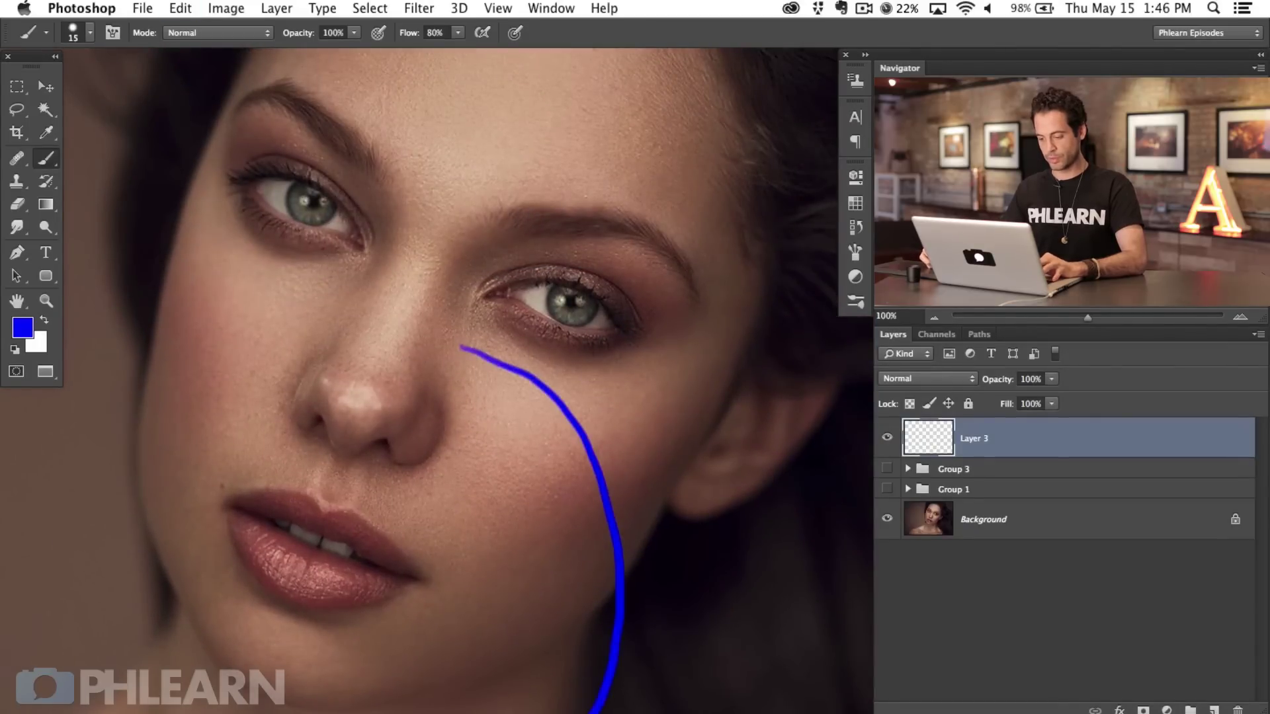
left_click_drag(557, 470, 584, 388)
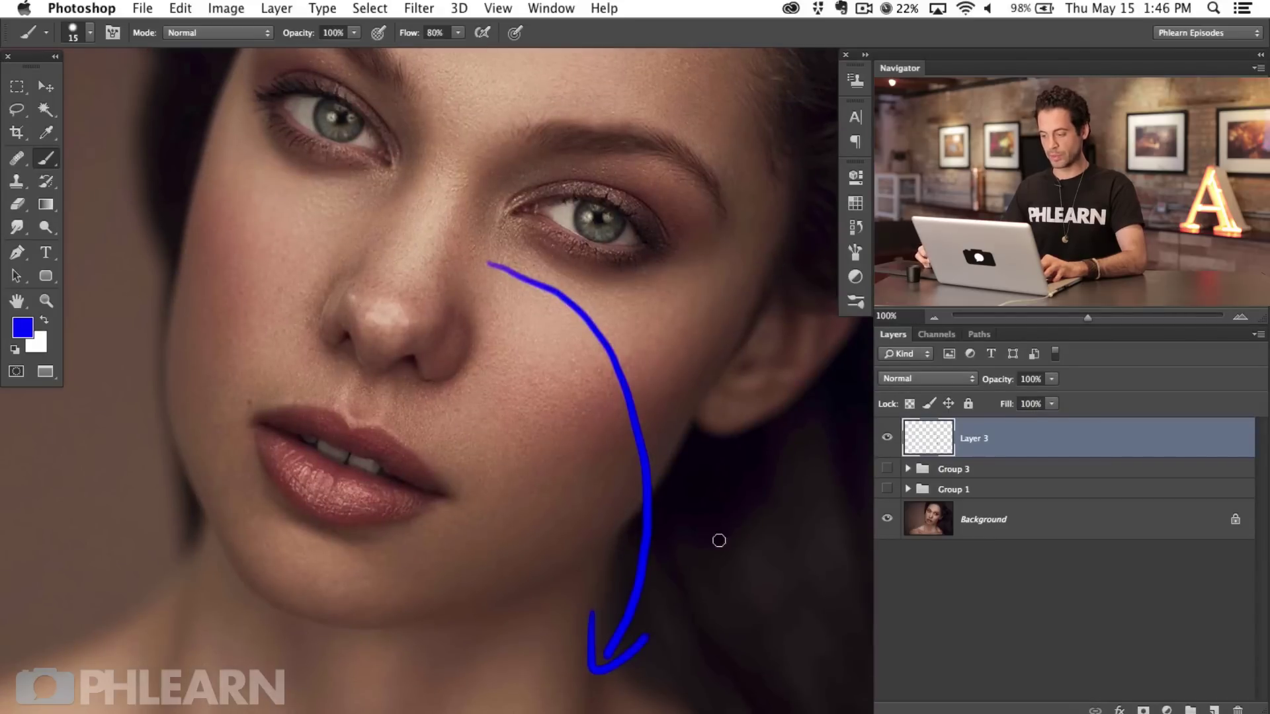
left_click(887, 469)
left_click(887, 469)
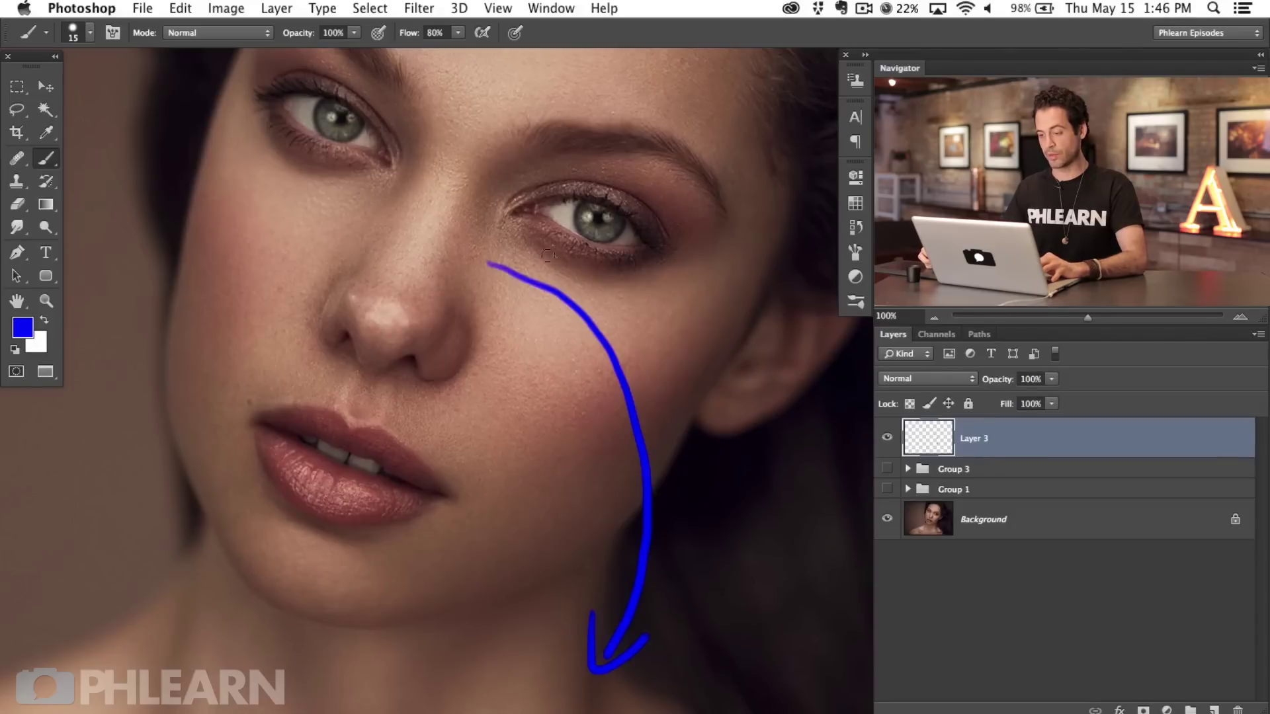
Delete the blue arrow layer, show Group 3 and Group 1, and group them together
key("Delete")
left_click(887, 428)
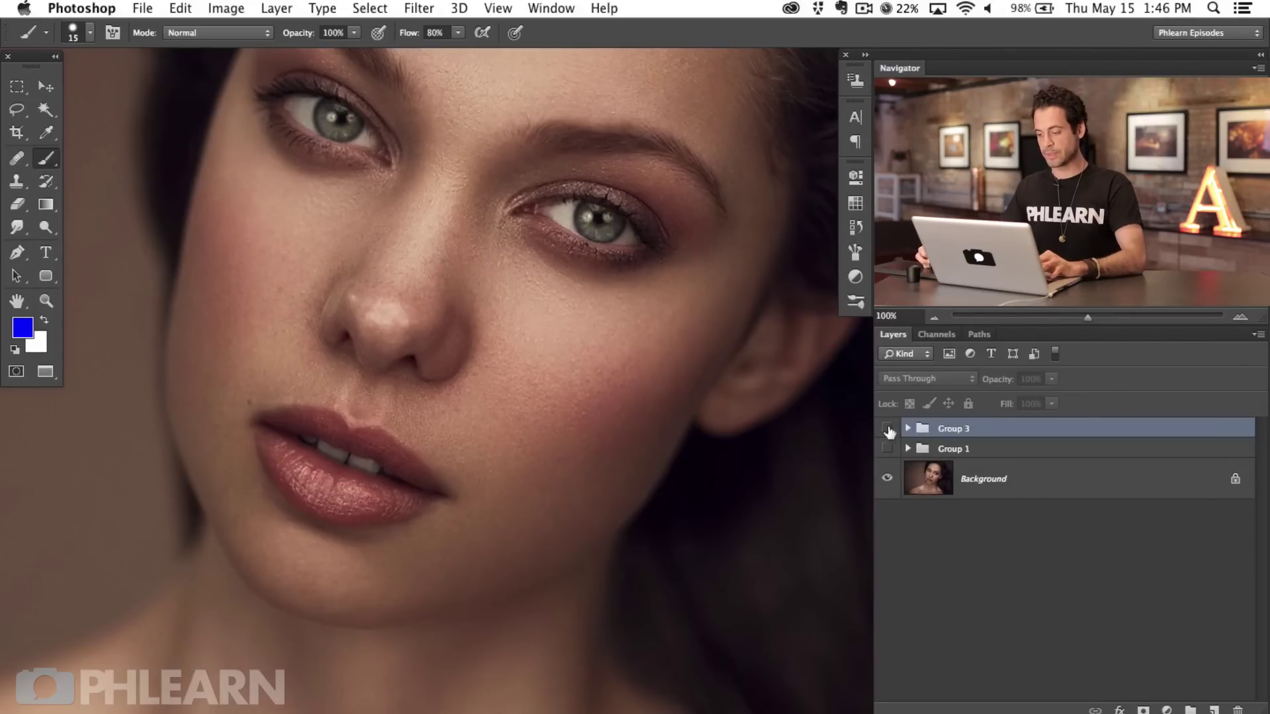
left_click(887, 448)
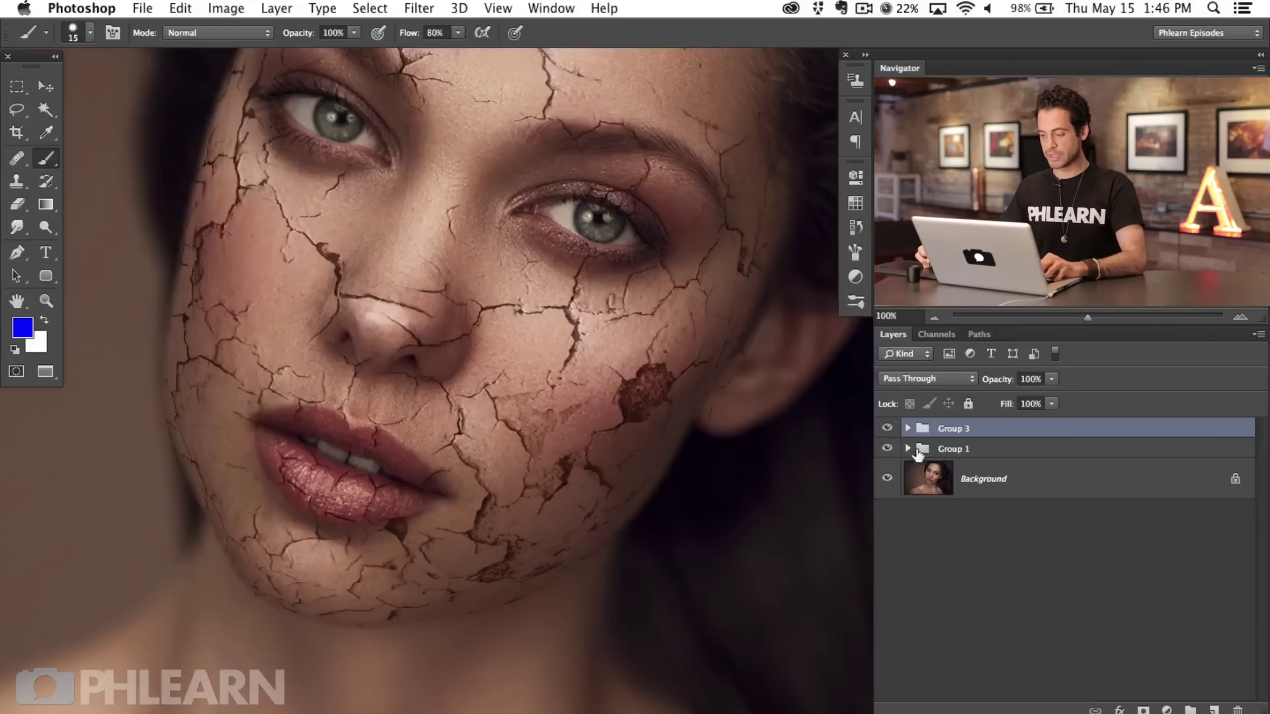
left_click(954, 452, "shift")
key("super+g")
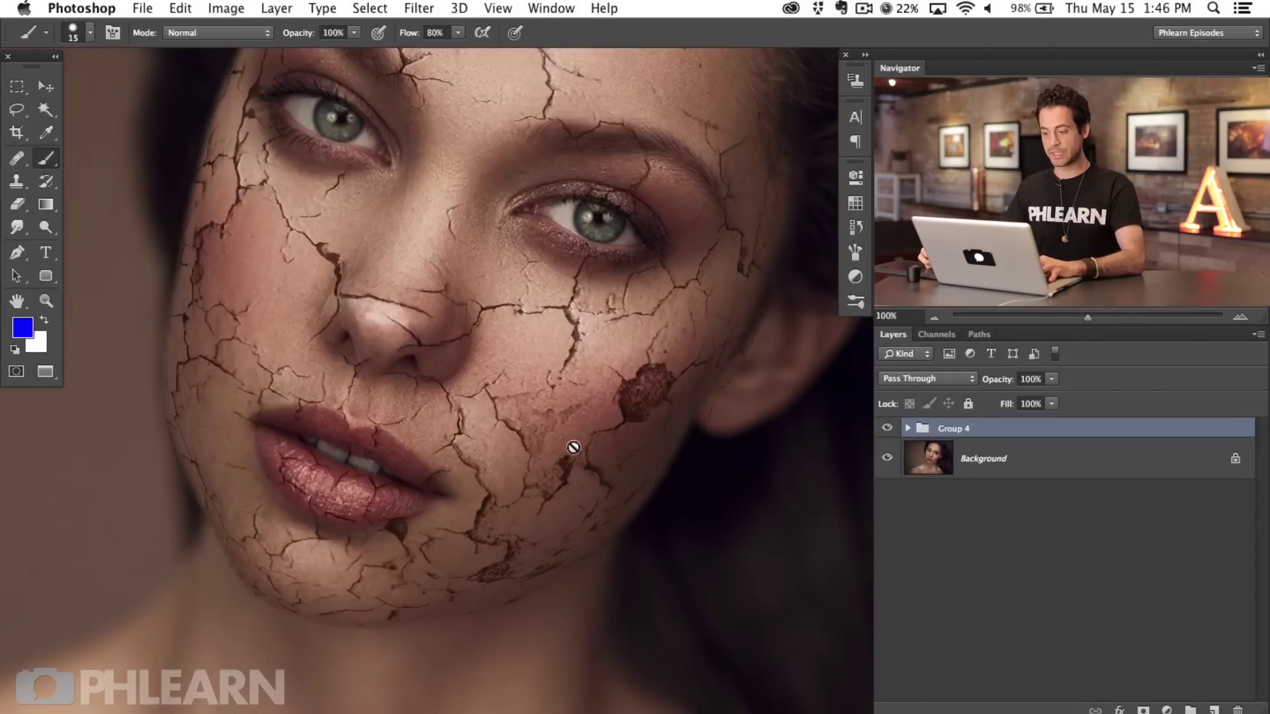
Undo merging the crack group and add a new empty Layer 3 on top
left_click_drag(584, 446, 600, 508)
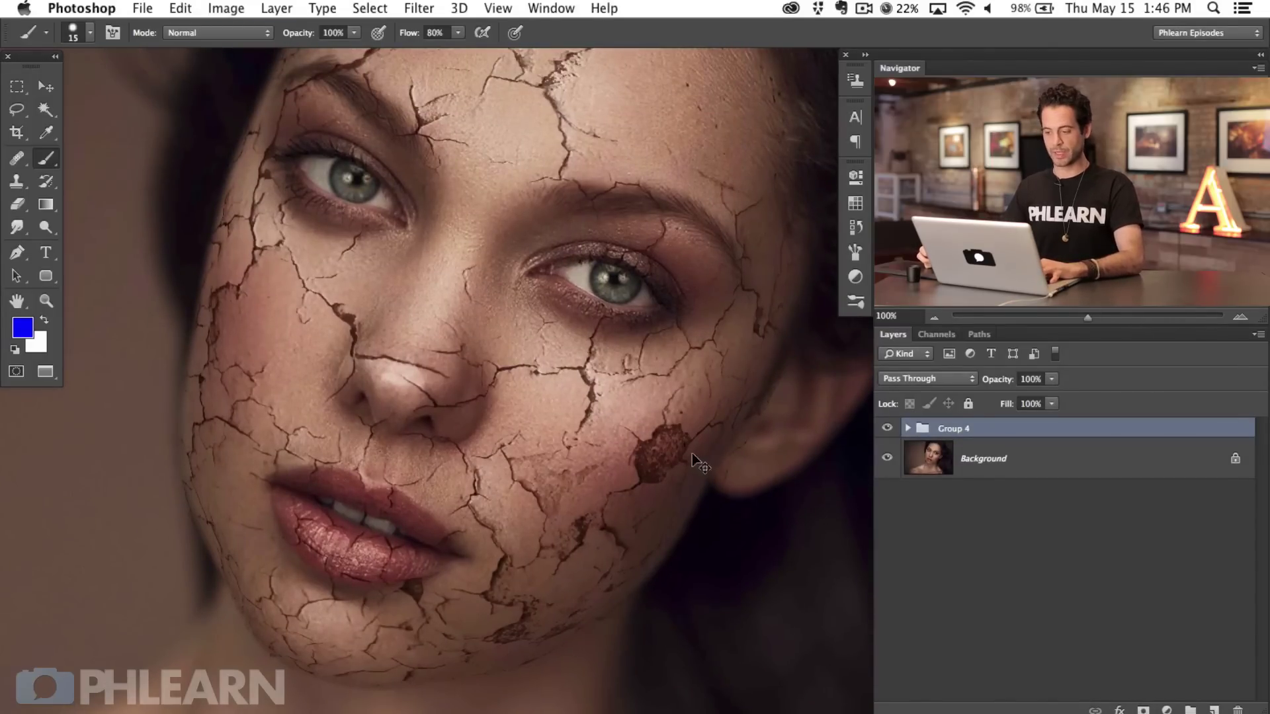
key("super+e")
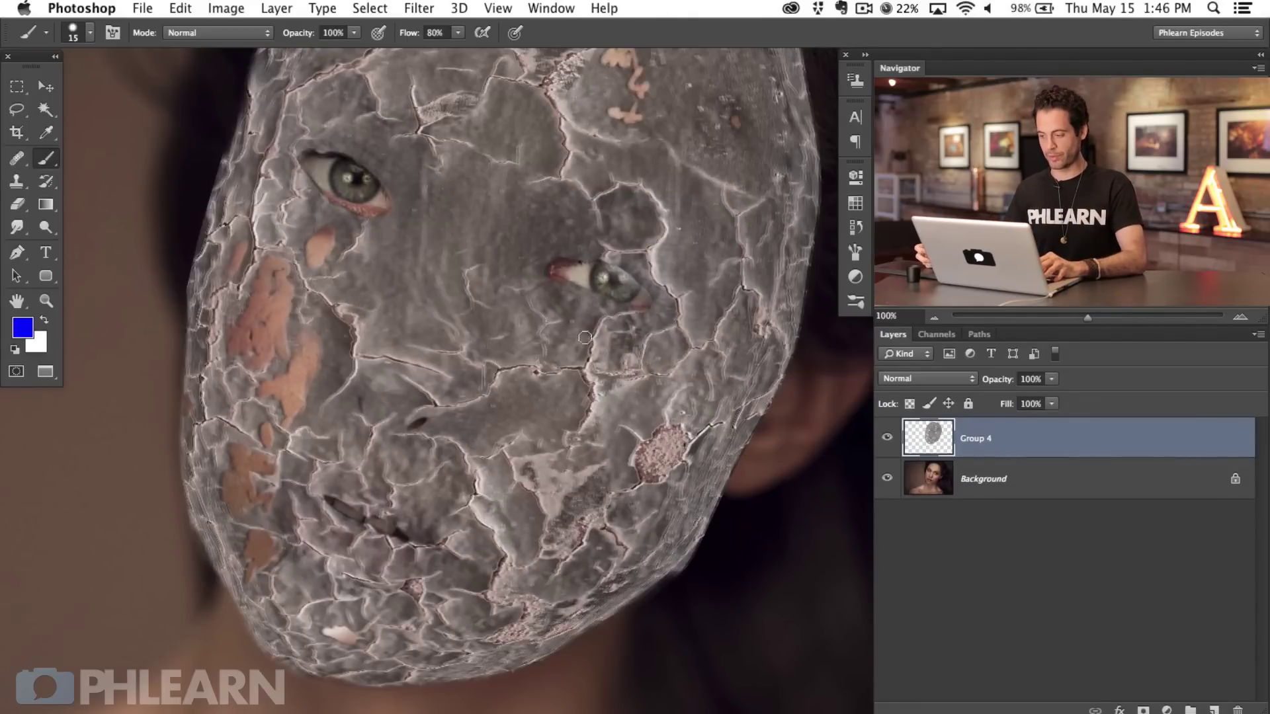
key("super+z")
key("super+z")
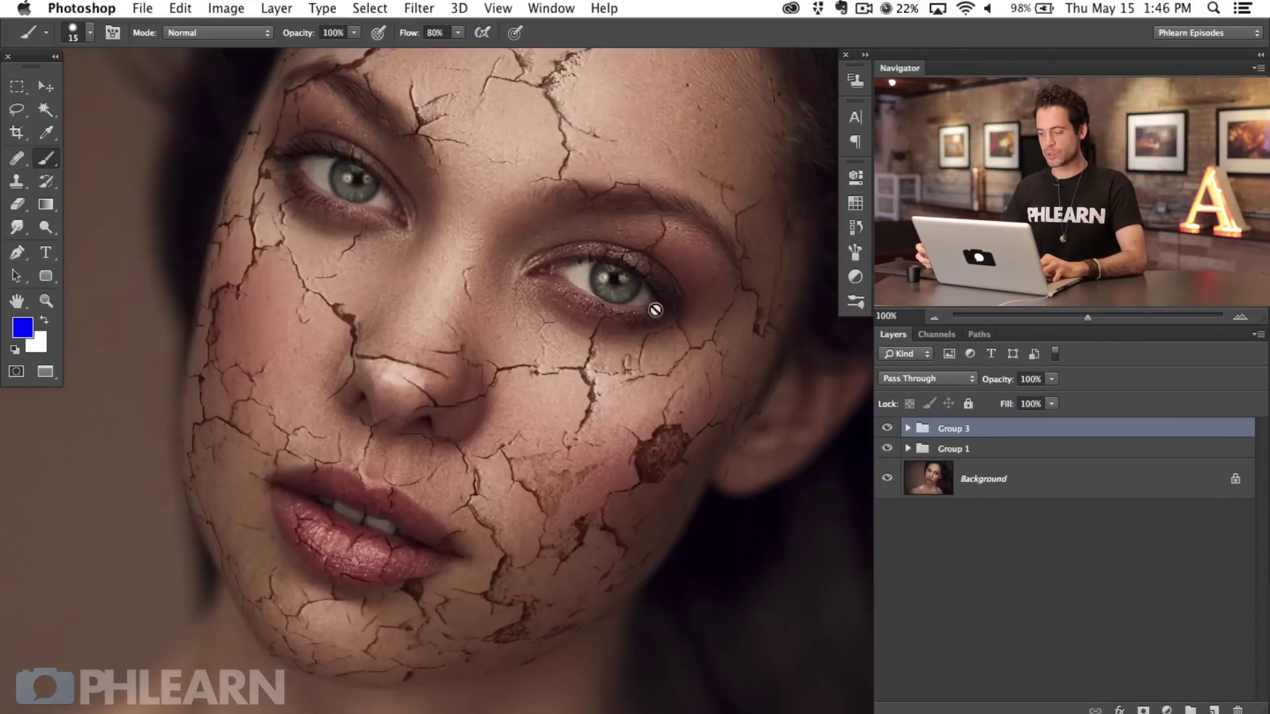
left_click_drag(667, 395, 637, 428)
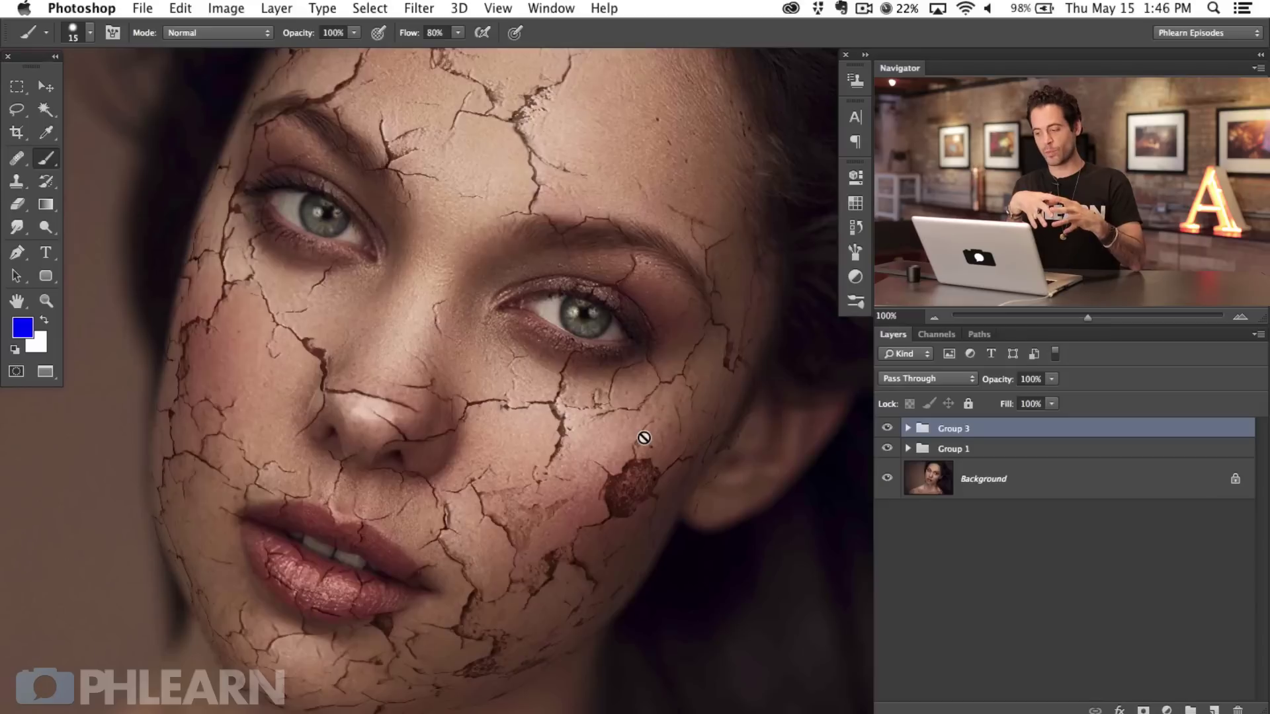
key("super+alt+shift+n")
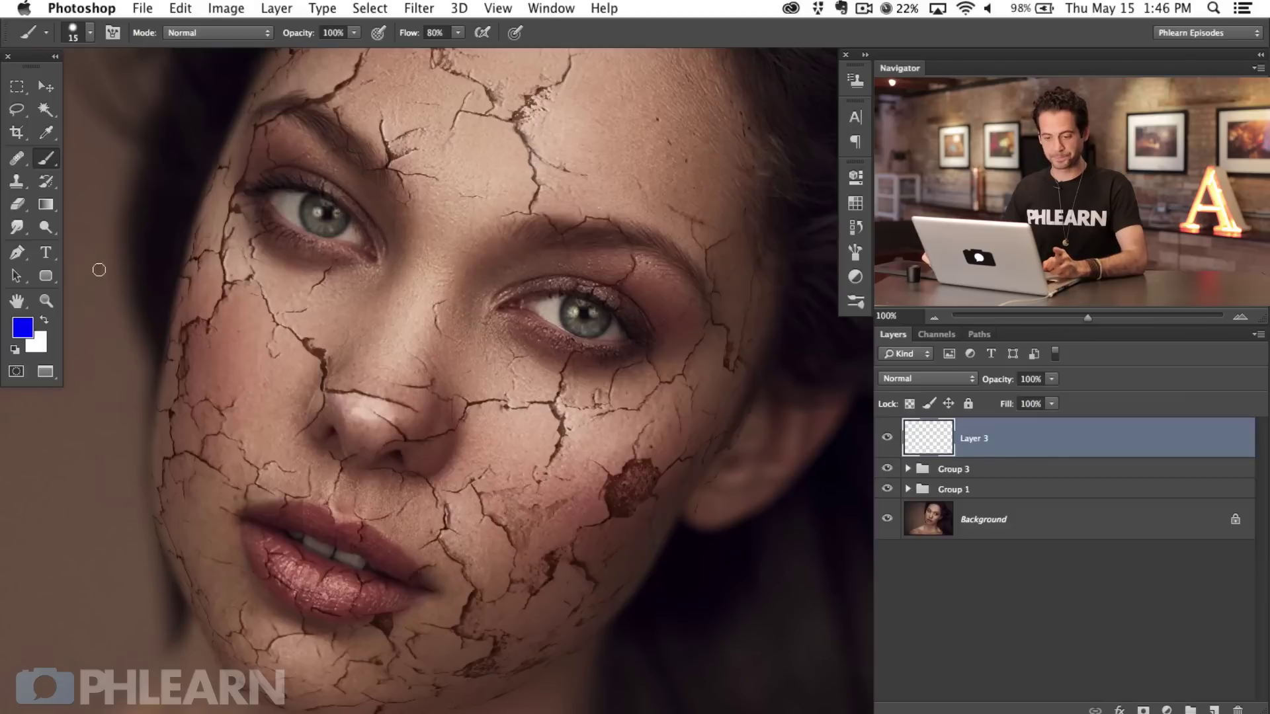
Switch to the Blur Tool and enlarge its brush to about 237 px
left_click(46, 224)
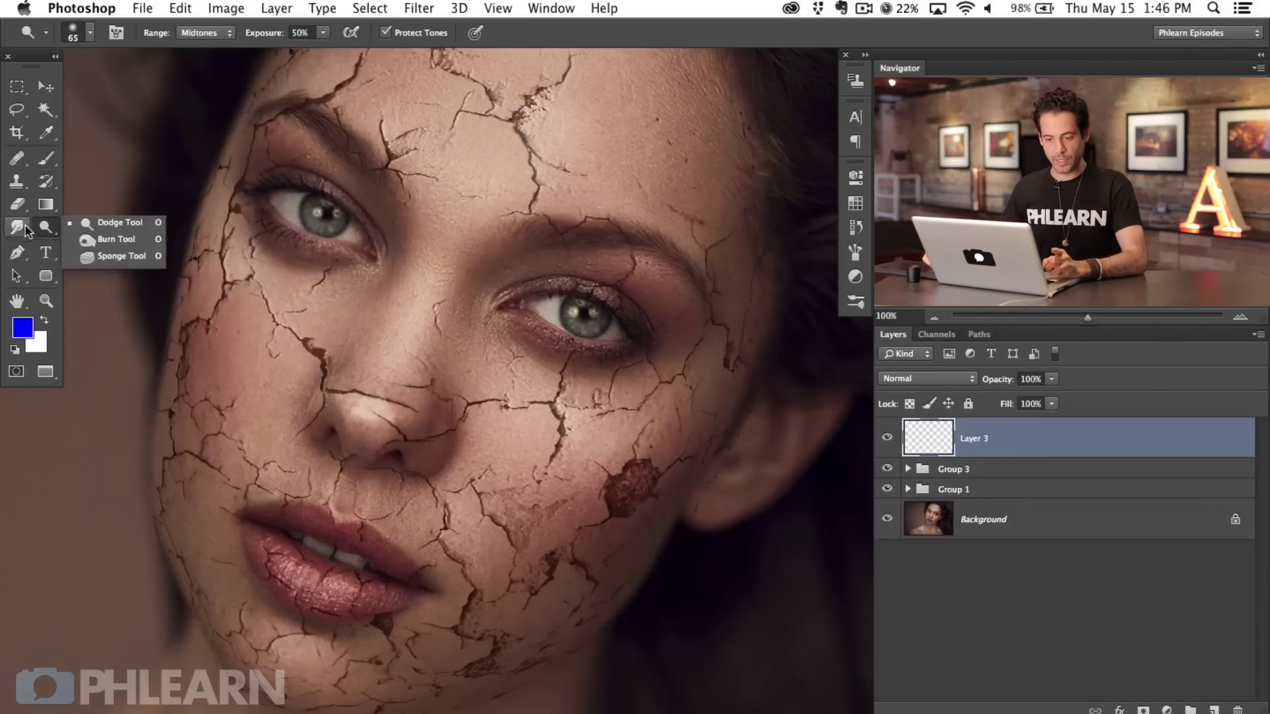
left_click(19, 231)
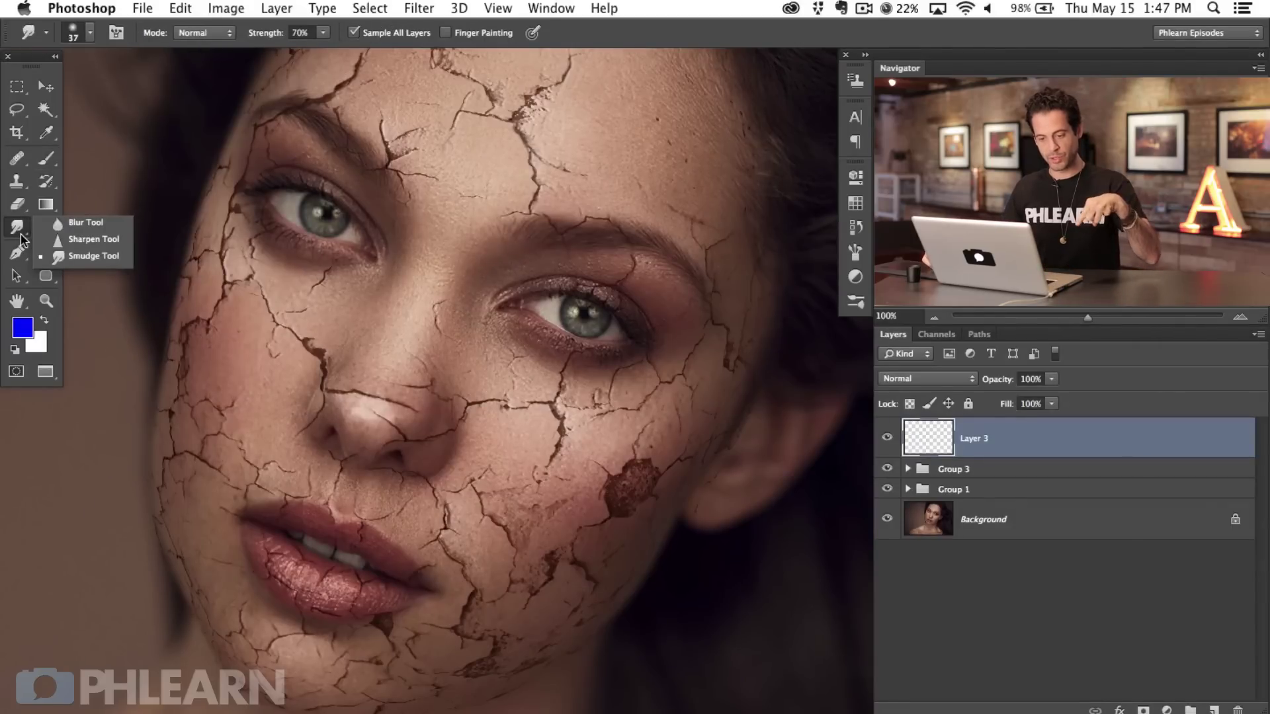
left_click(91, 228)
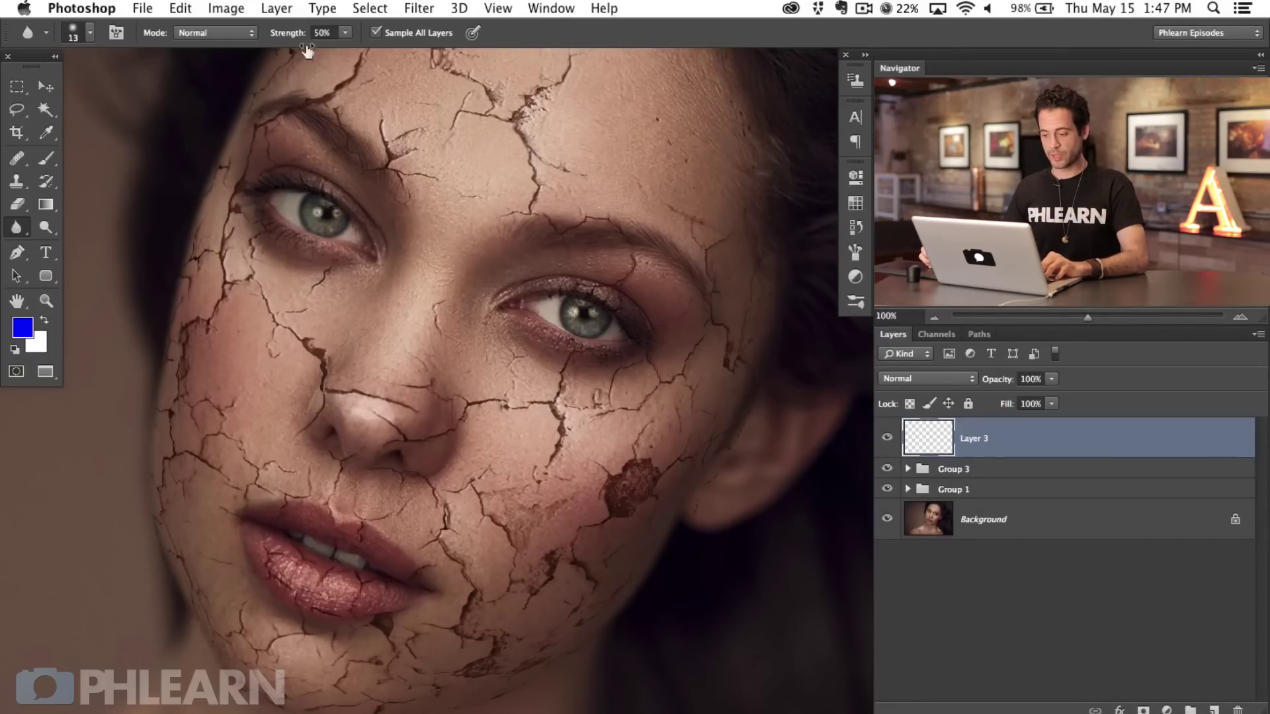
left_click_drag(603, 565, 692, 576, "ctrl+alt")
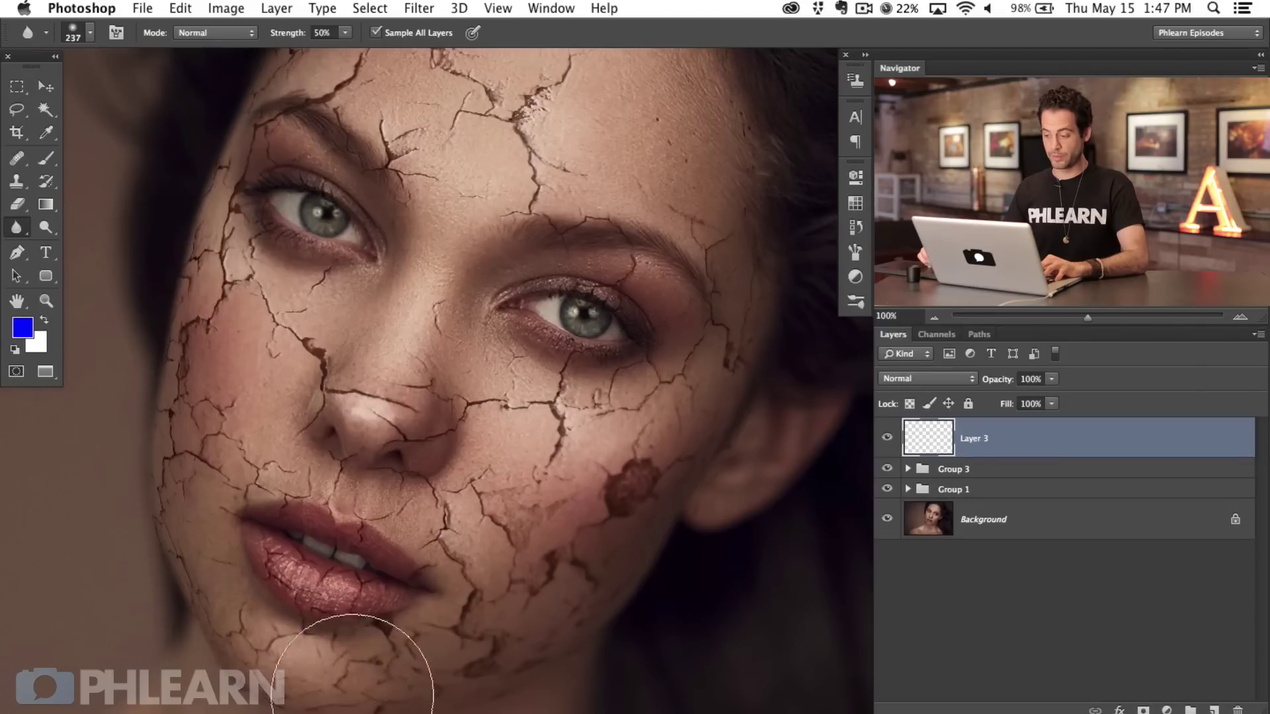
Compare with the crack layers hidden, then blur the cracks on the left cheek
left_click_drag(888, 468, 889, 492)
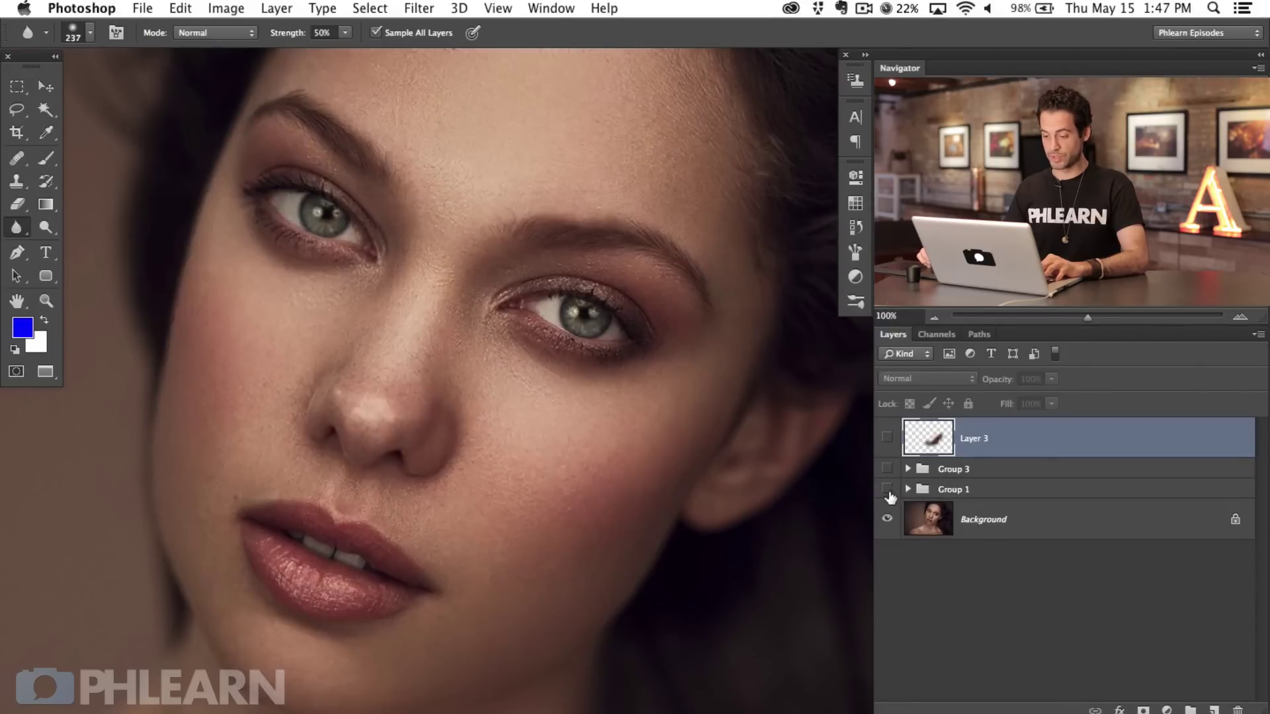
left_click(888, 437)
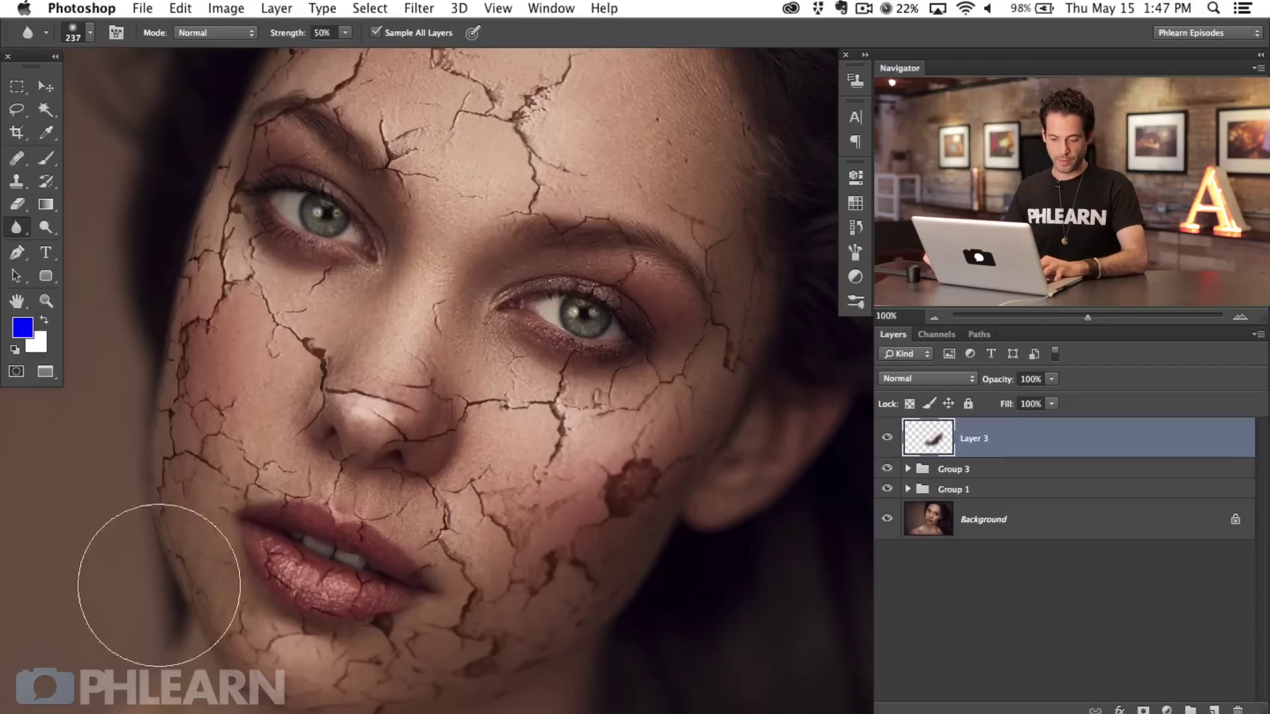
mouse_move(175, 395)
left_mouse_down()
mouse_move(176, 419)
mouse_move(156, 369)
mouse_move(157, 454)
mouse_move(190, 477)
mouse_move(176, 602)
mouse_move(357, 713)
left_mouse_up()
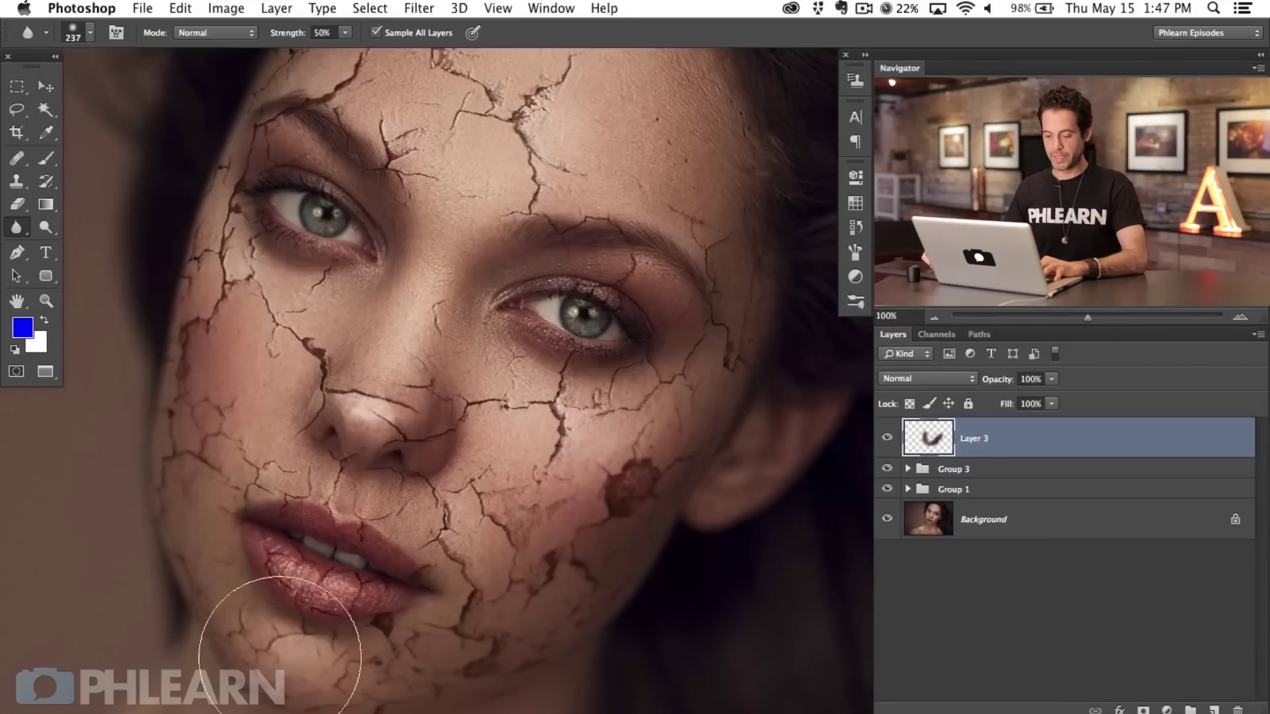
Soften the cracks along the hairline, left face edge and jaw
left_click_drag(716, 332, 651, 527)
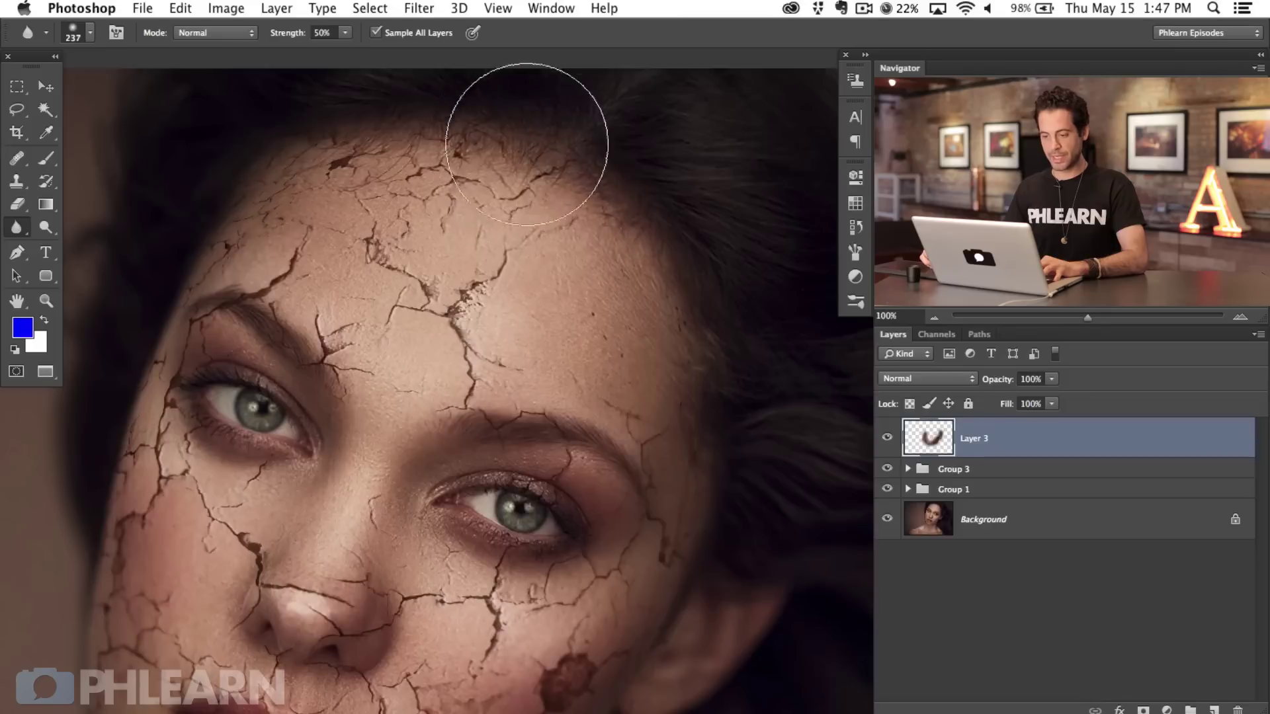
mouse_move(322, 236)
left_mouse_down()
mouse_move(232, 217)
mouse_move(206, 232)
mouse_move(267, 176)
mouse_move(231, 219)
left_mouse_up()
mouse_move(152, 362)
left_mouse_down()
mouse_move(207, 288)
mouse_move(131, 344)
mouse_move(151, 421)
left_mouse_up()
left_click_drag(116, 468, 248, 366)
mouse_move(294, 311)
left_mouse_down()
mouse_move(266, 337)
mouse_move(236, 468)
mouse_move(295, 375)
mouse_move(287, 395)
left_mouse_up()
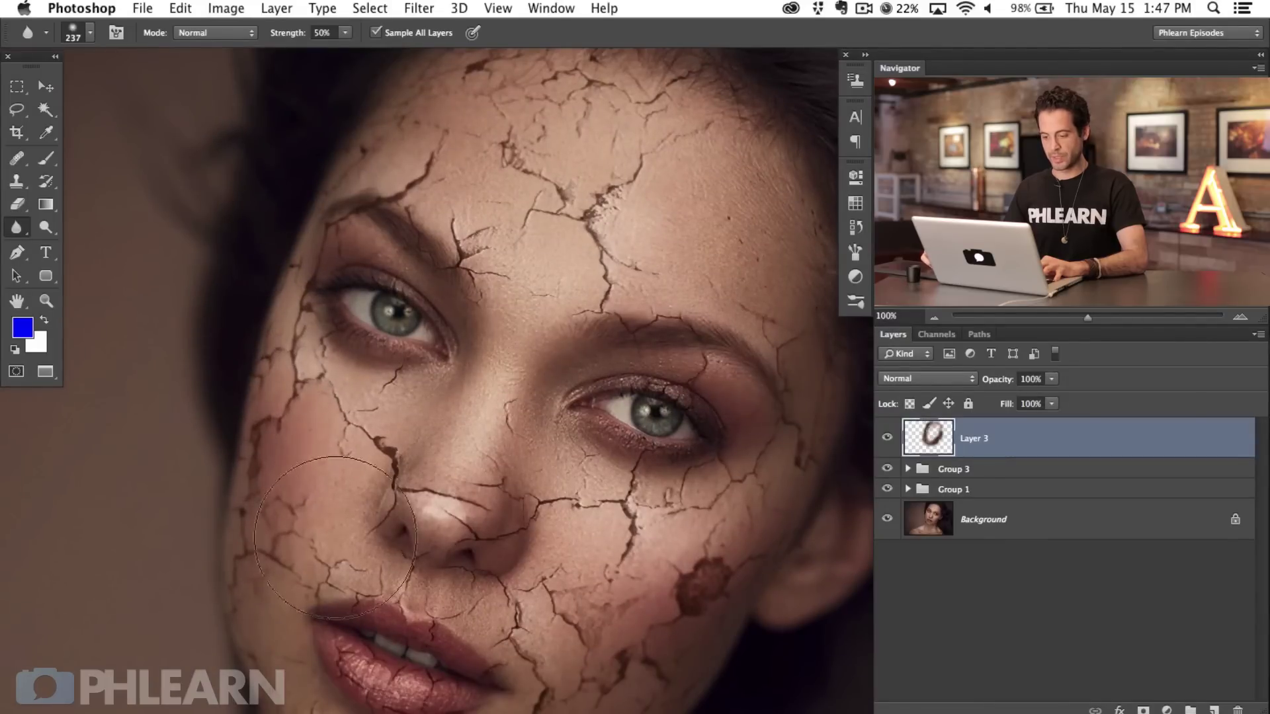
Shrink the blur brush to 157 px and reposition the view of the face
left_click_drag(461, 513, 424, 510)
left_click_drag(519, 606, 465, 539)
scroll(590, 570, "down", 2)
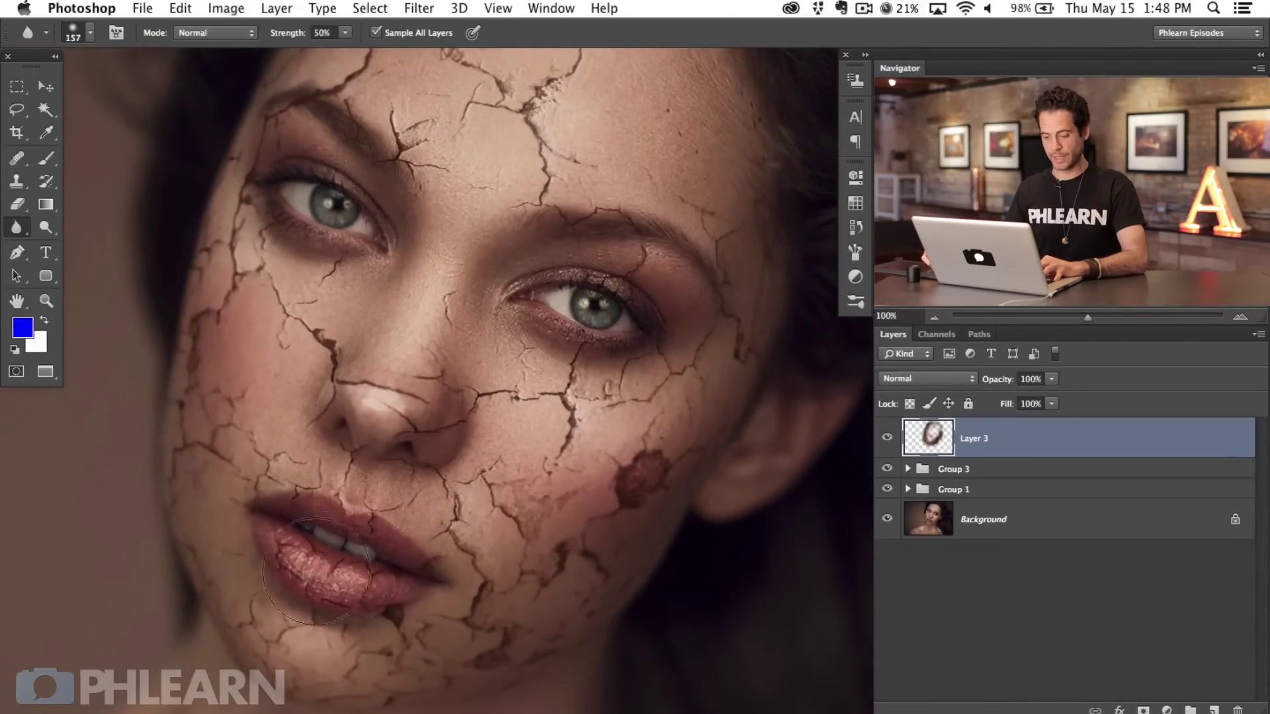
scroll(581, 615, "up", 1)
scroll(582, 615, "right", 1)
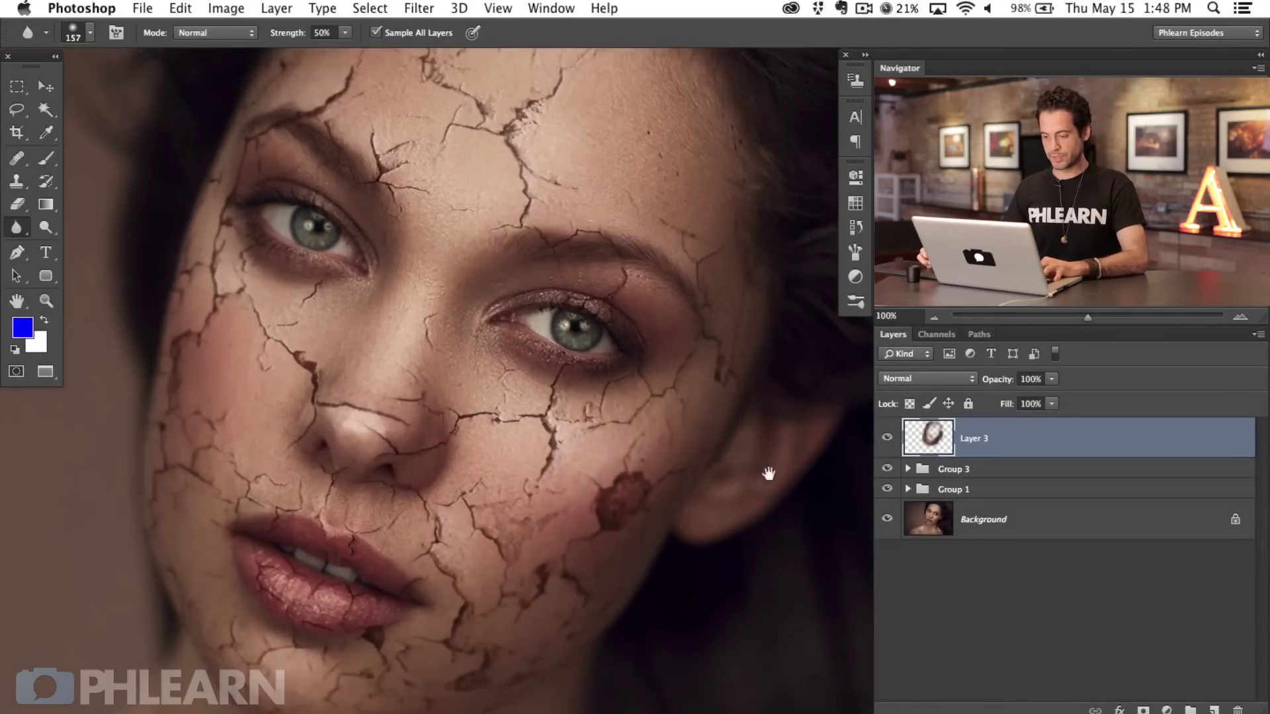
scroll(768, 474, "up", 2)
scroll(768, 474, "left", 1)
left_click(888, 439)
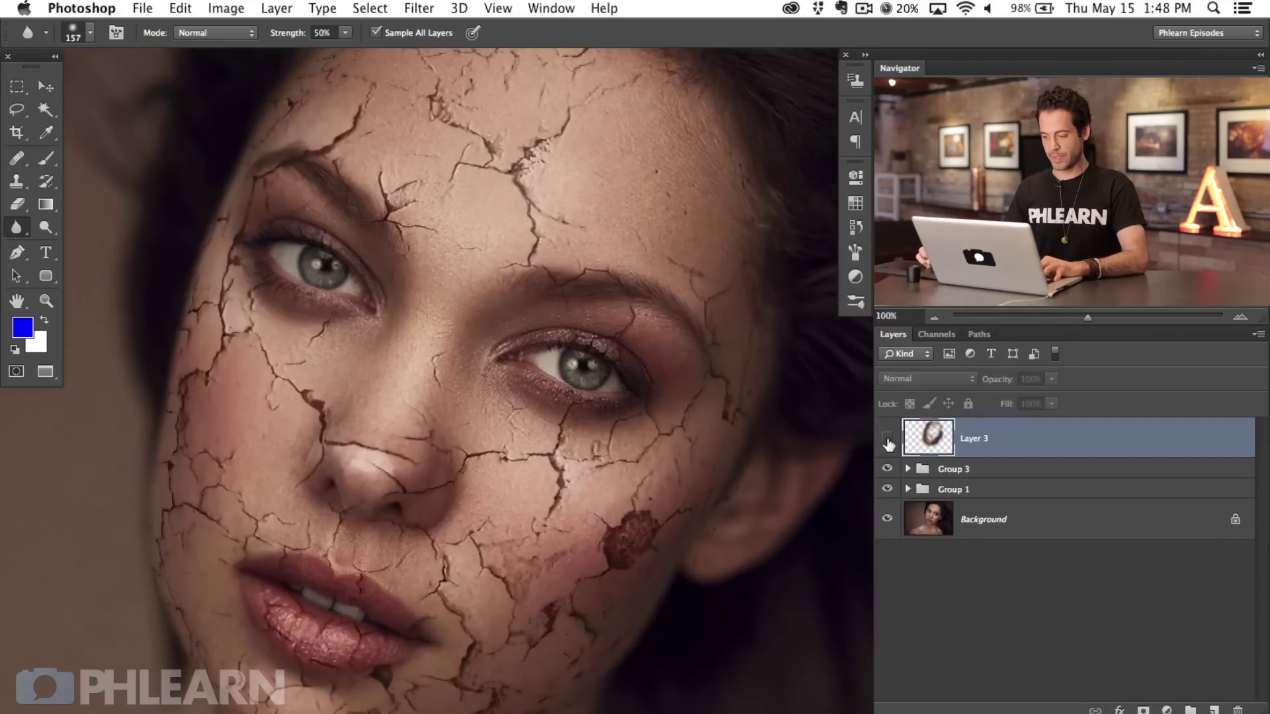
left_click(886, 439)
left_click(888, 438)
left_click(889, 437)
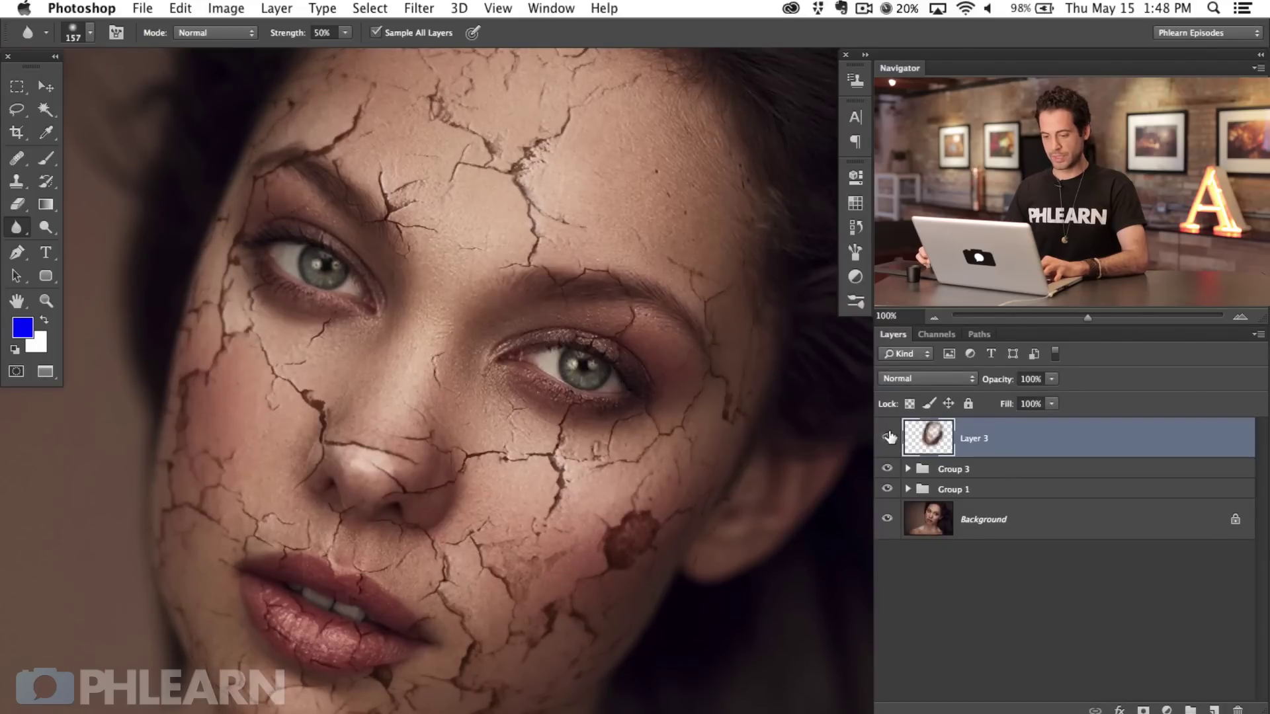
key("super+plus")
left_click_drag(375, 471, 733, 501)
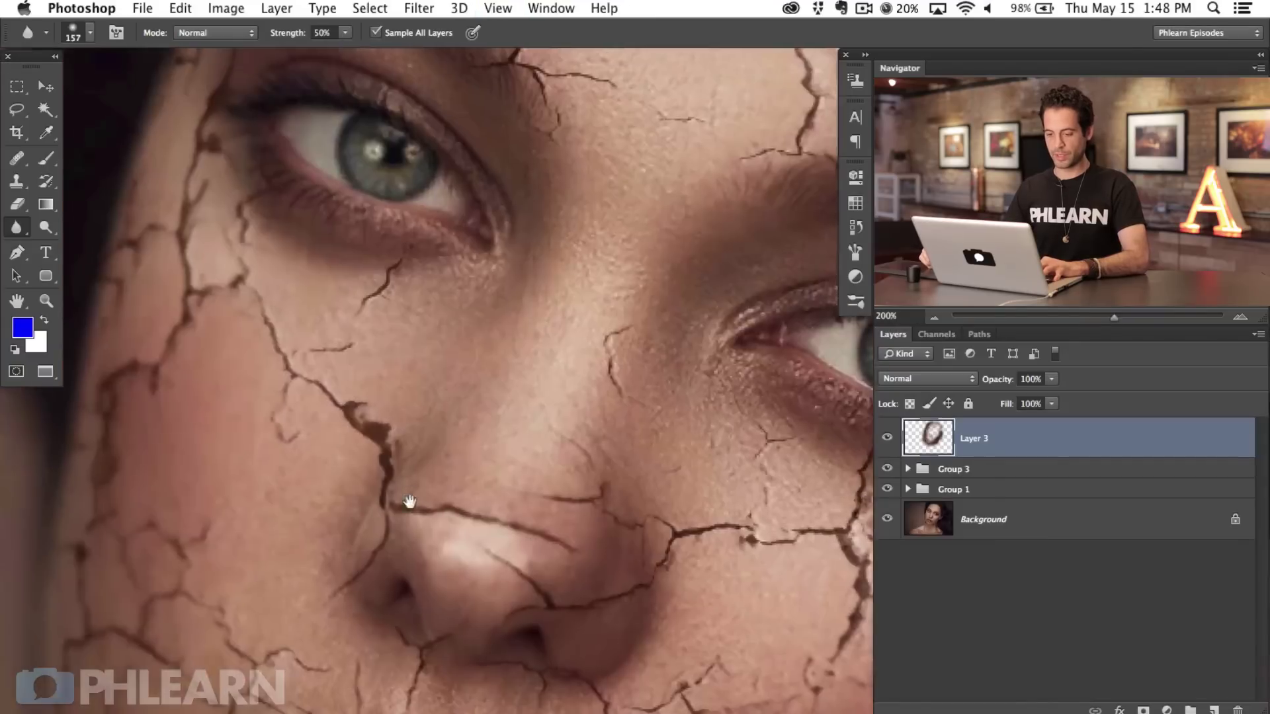
left_click_drag(408, 505, 607, 486)
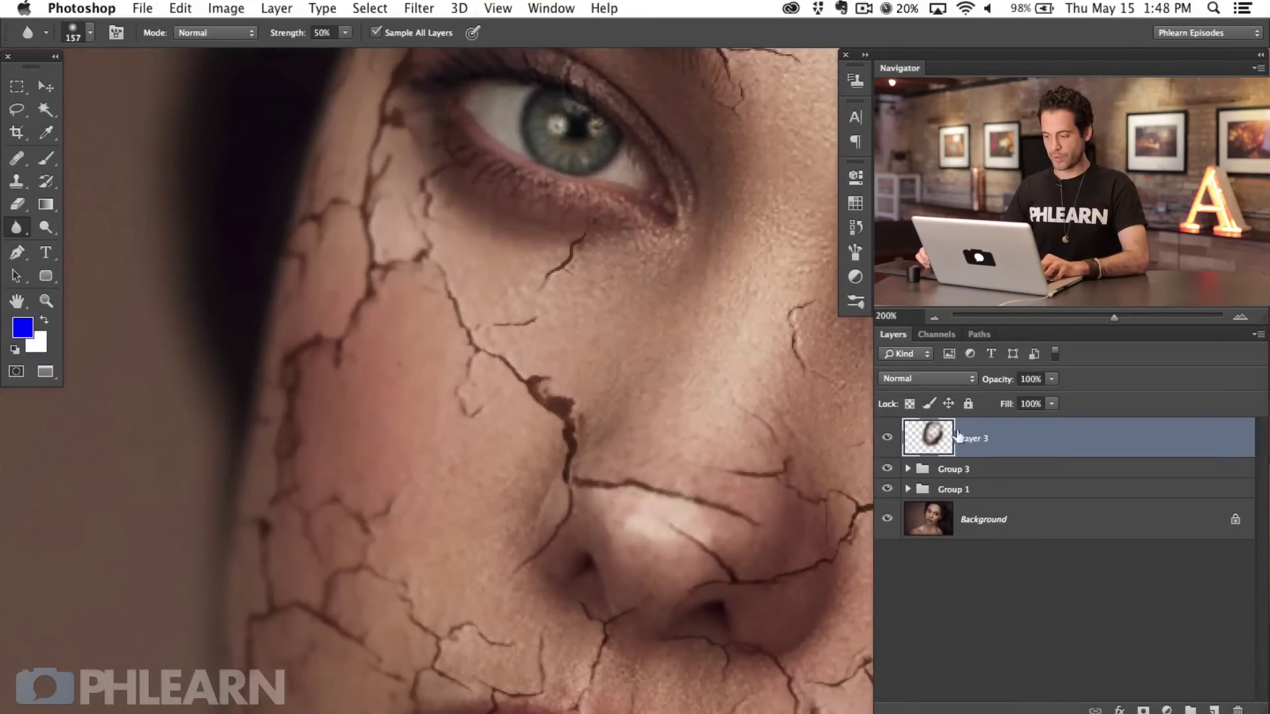
left_click(887, 438)
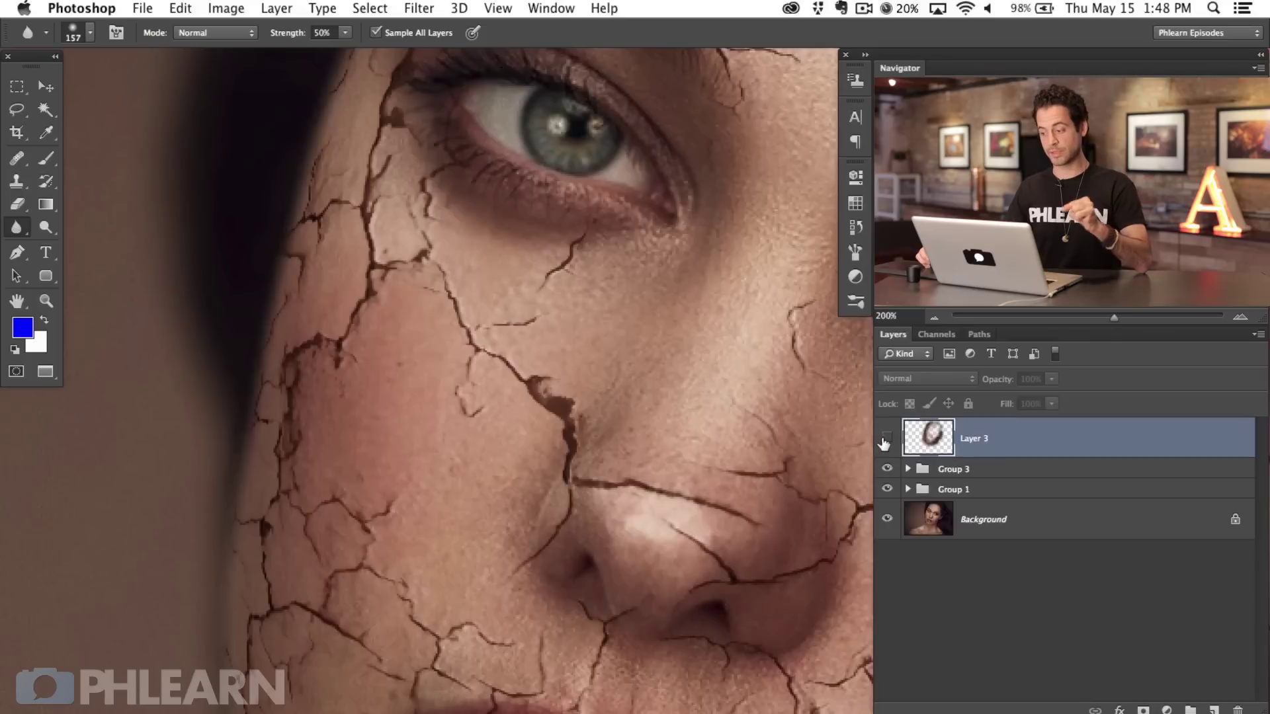
left_click(887, 440)
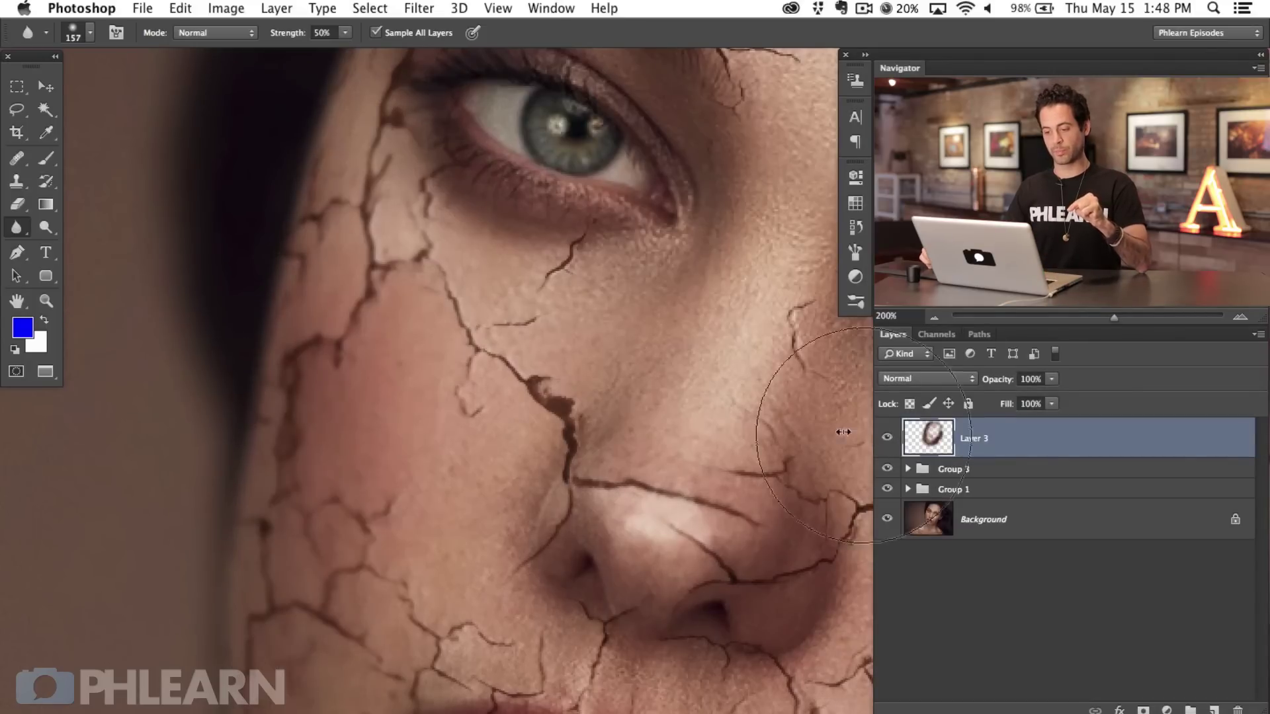
key("super+minus")
key("super+minus")
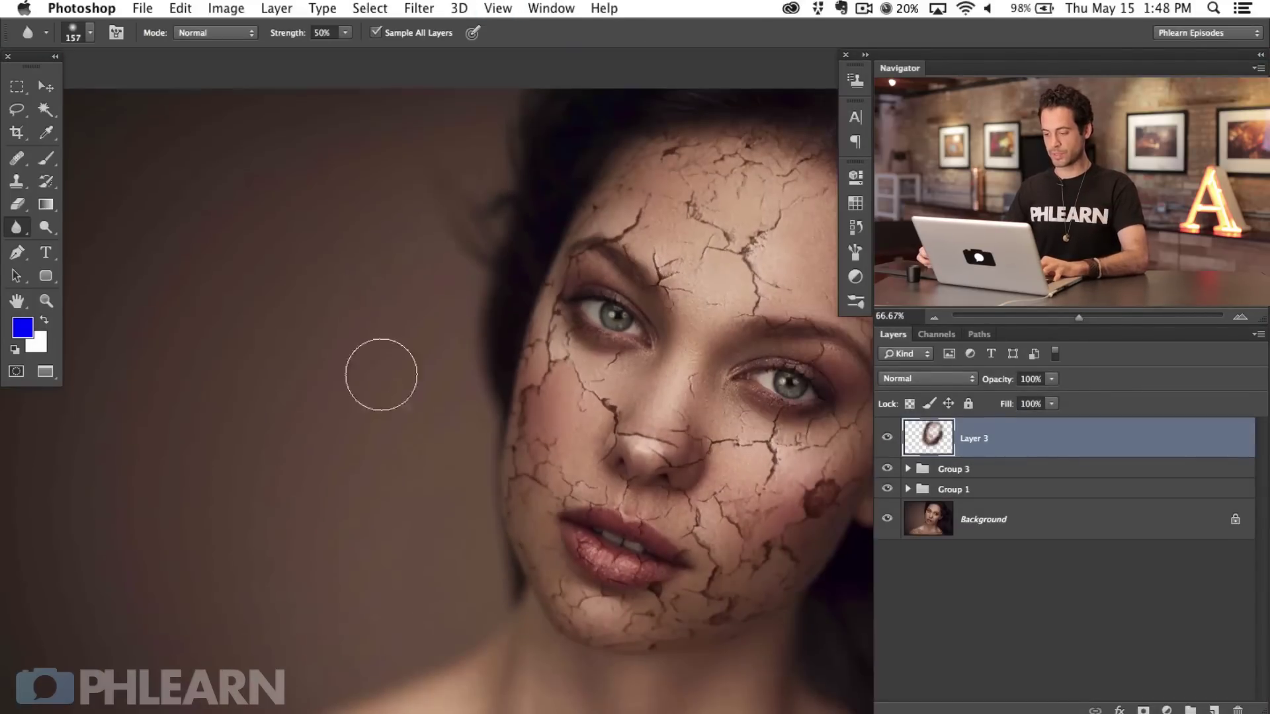
left_click_drag(646, 425, 462, 466)
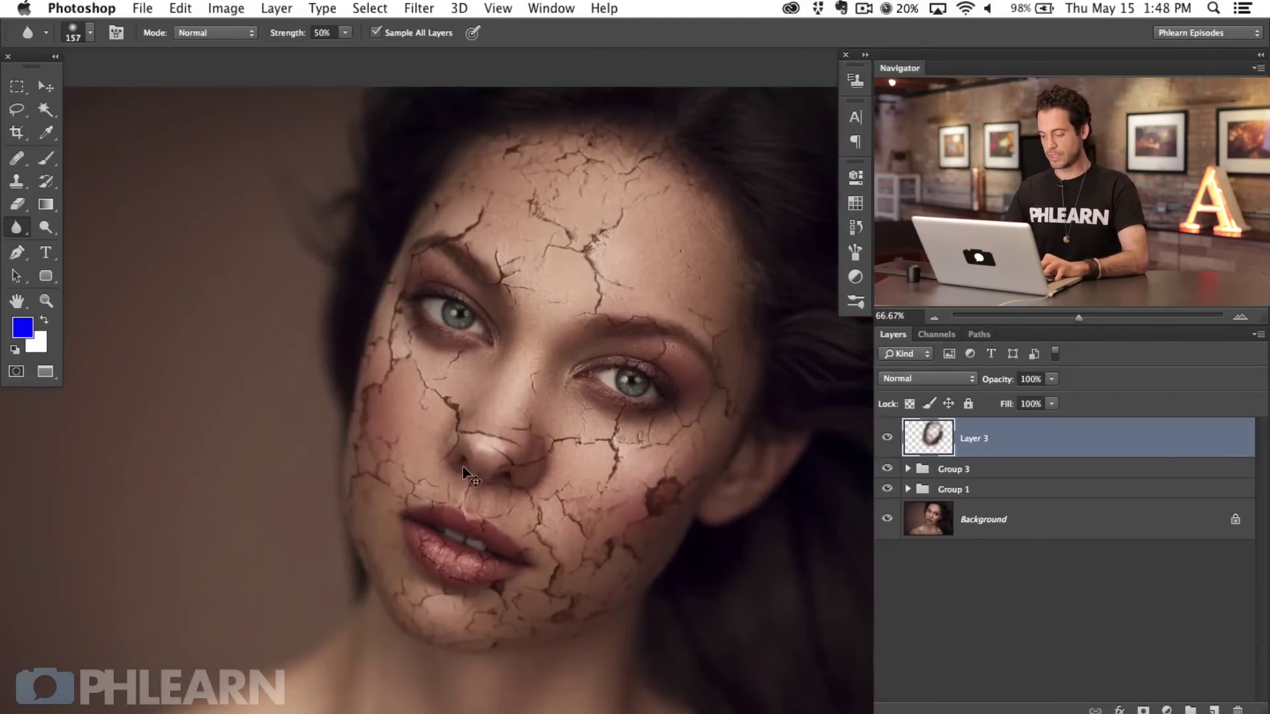
left_click(888, 448)
left_click(887, 447)
left_click(888, 448)
left_click(888, 448)
left_click(888, 449)
left_click(888, 447)
left_click_drag(734, 622, 688, 613)
key("super+plus")
left_click_drag(463, 635, 567, 256)
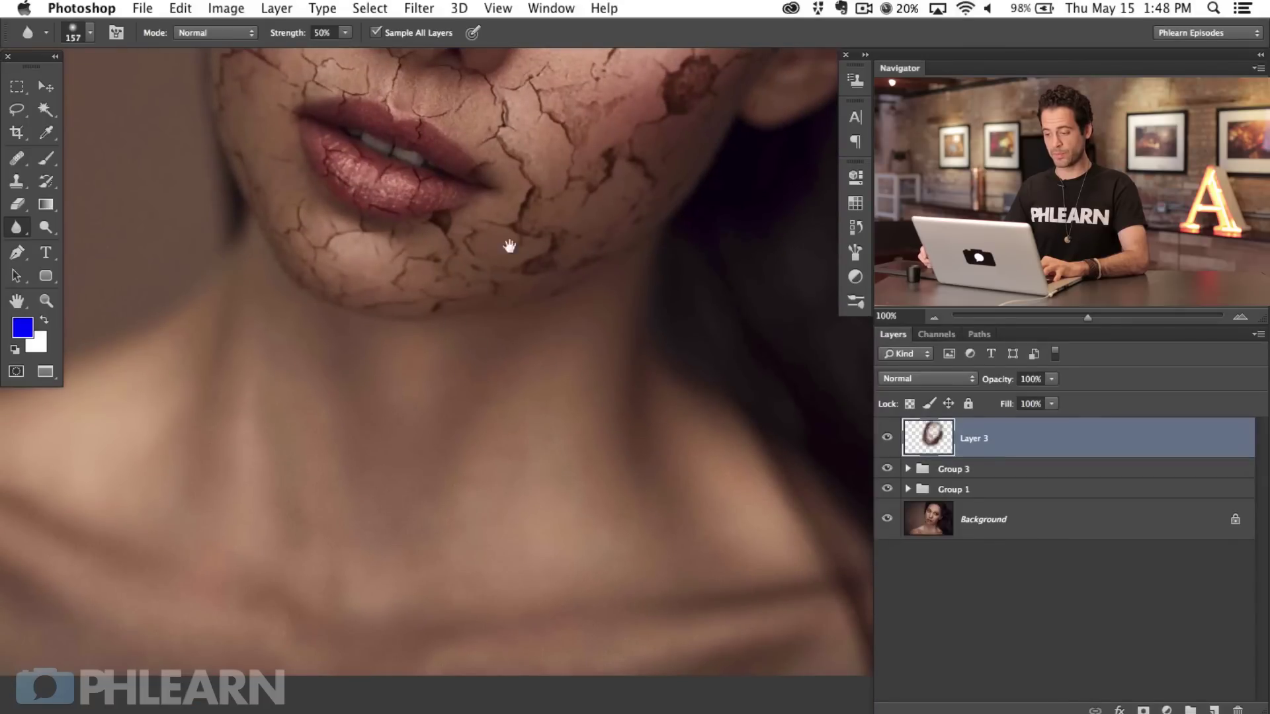
mouse_move(537, 323)
left_mouse_down()
mouse_move(555, 340)
mouse_move(530, 615)
mouse_move(506, 634)
left_mouse_up()
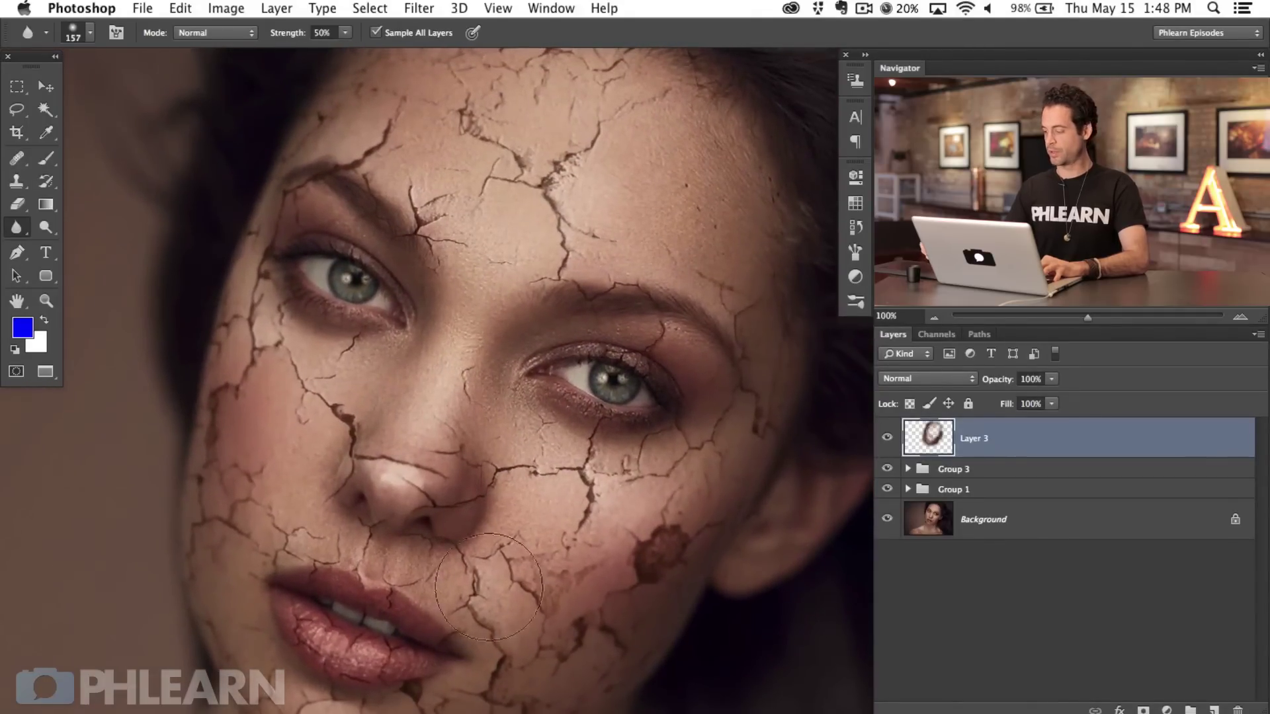